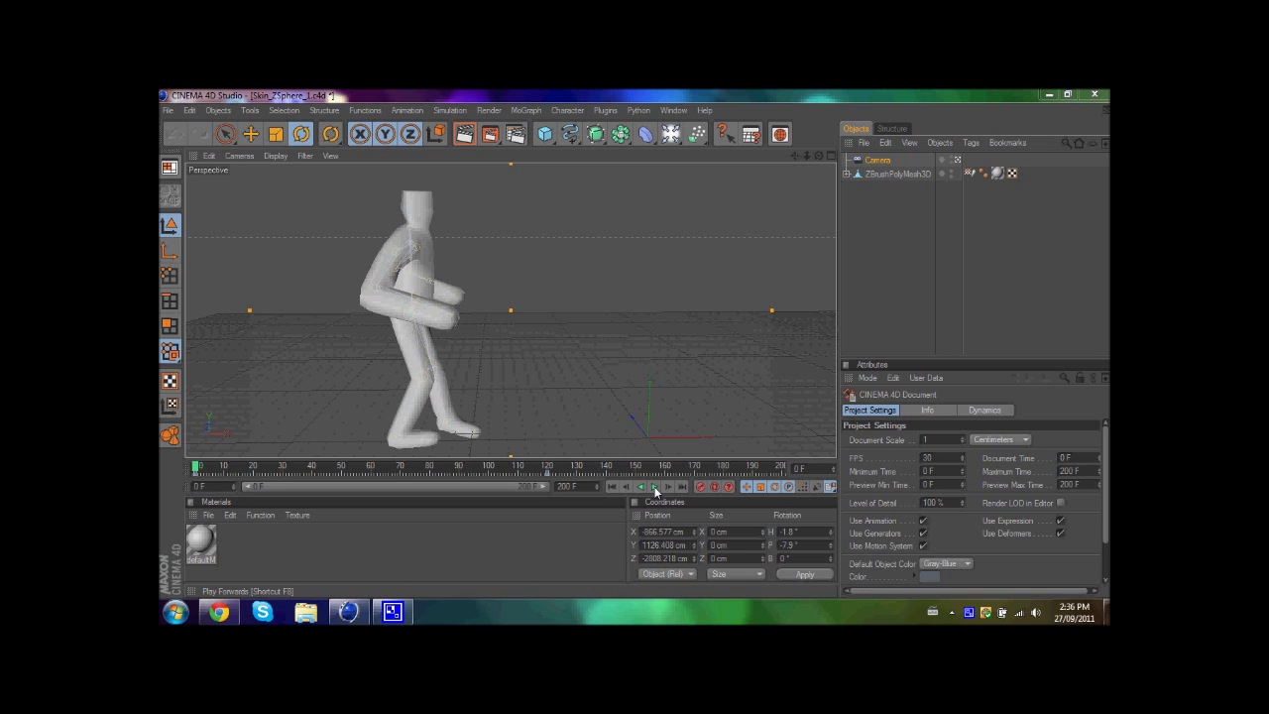
# Step: Play back the figure's run animation, stop it, and turn the ZBrushPolyMesh3D figure to face the opposite way
pyautogui.click(654, 487)
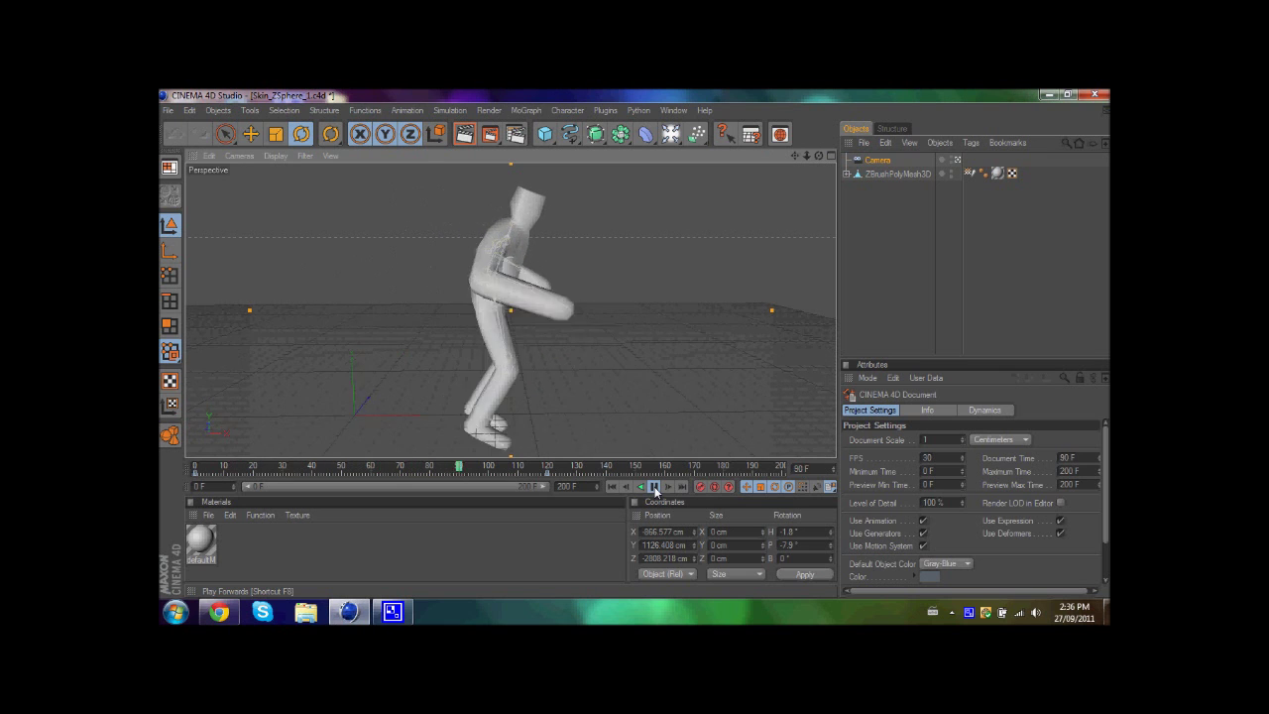
pyautogui.click(654, 486)
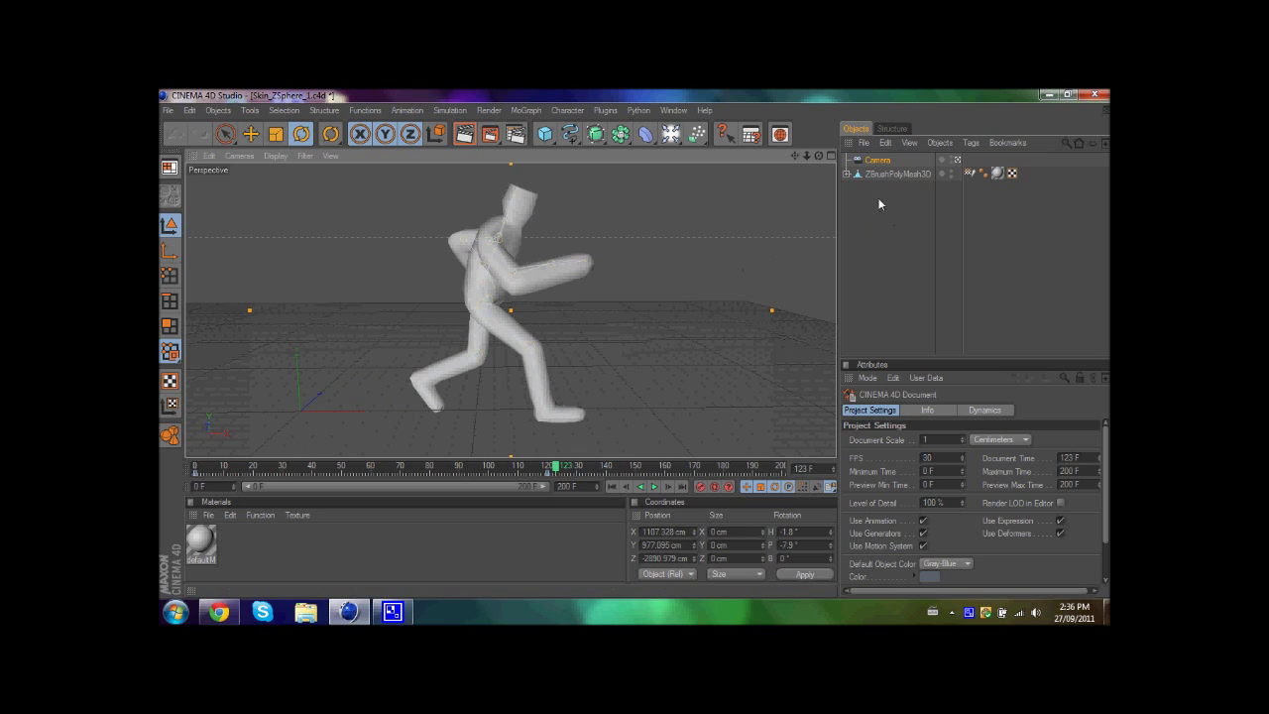
pyautogui.click(897, 174)
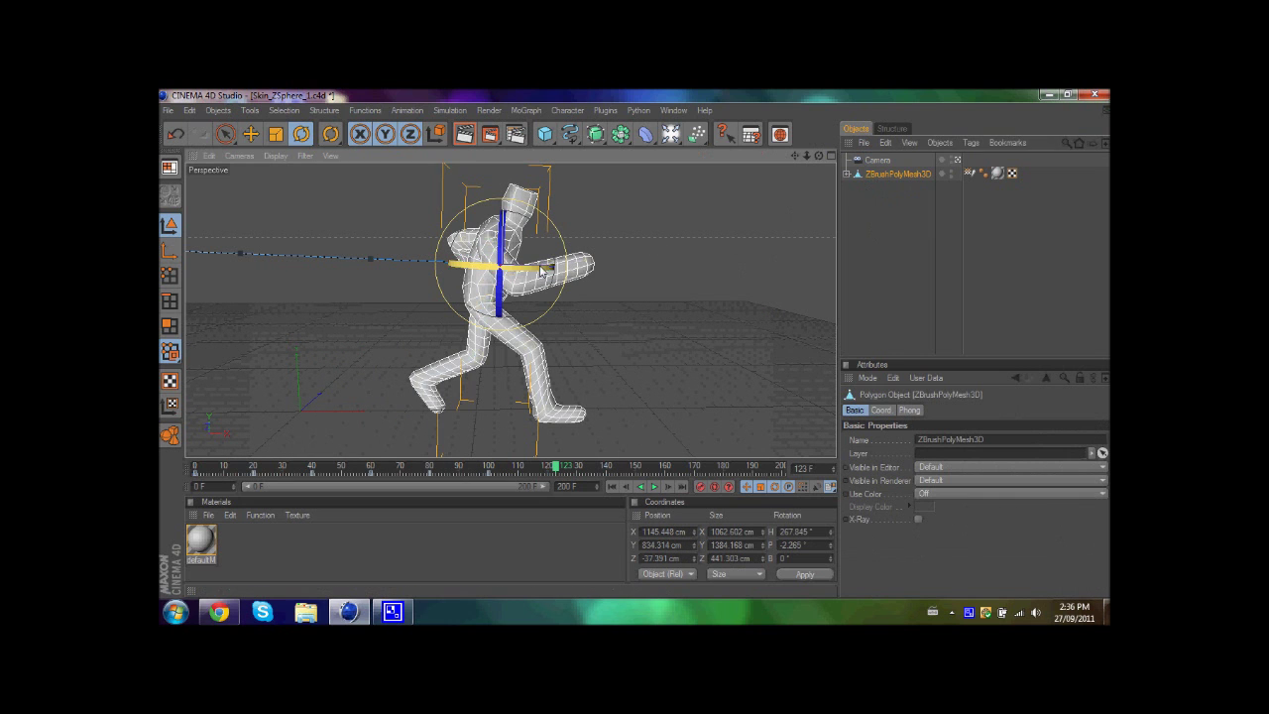
pyautogui.moveTo(543, 270); pyautogui.dragTo(460, 271)
# Step: Delete the ZBrushPolyMesh3D figure and the camera from the scene
pyautogui.click(850, 221)
pyautogui.click(872, 175)
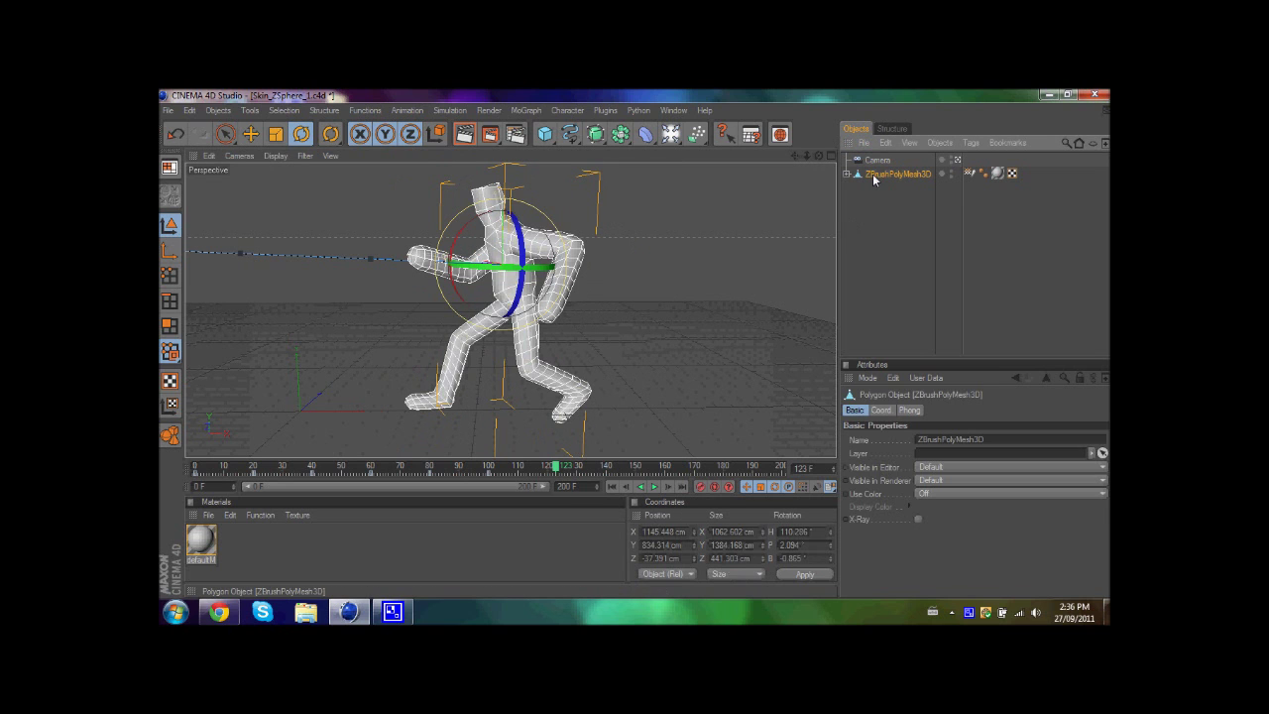
pyautogui.press('Delete')
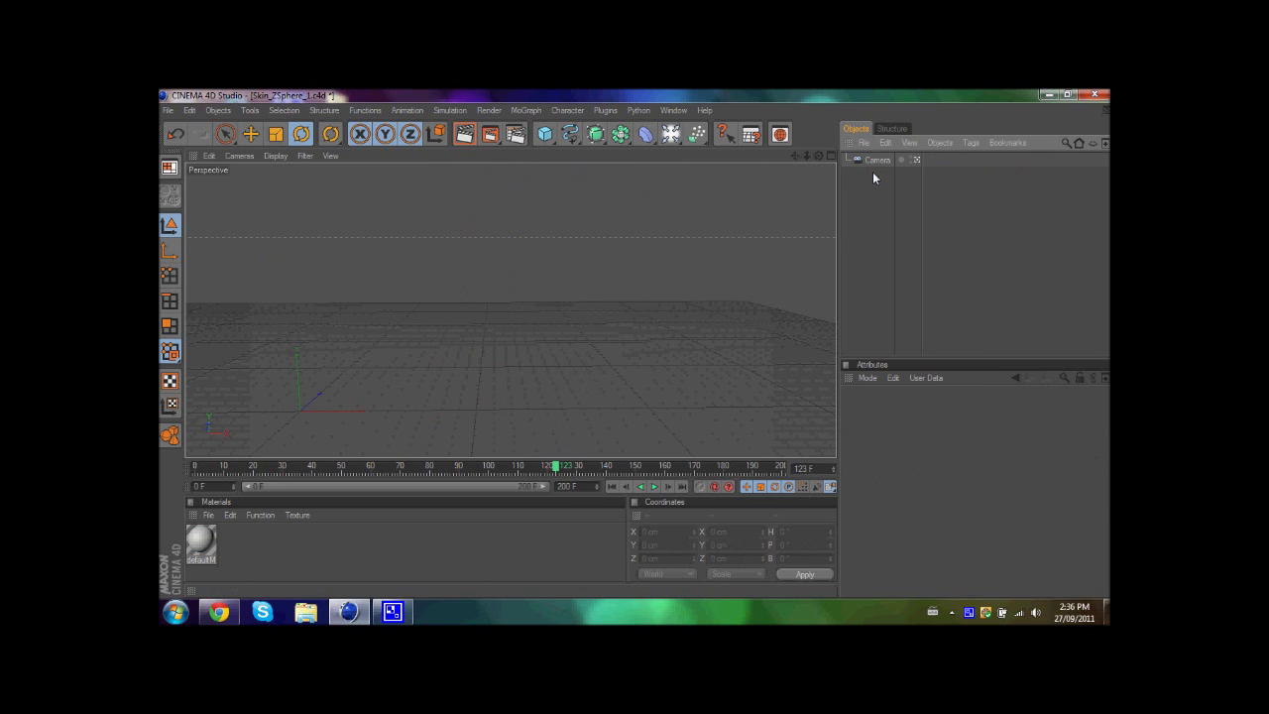
pyautogui.click(870, 163)
pyautogui.press('Delete')
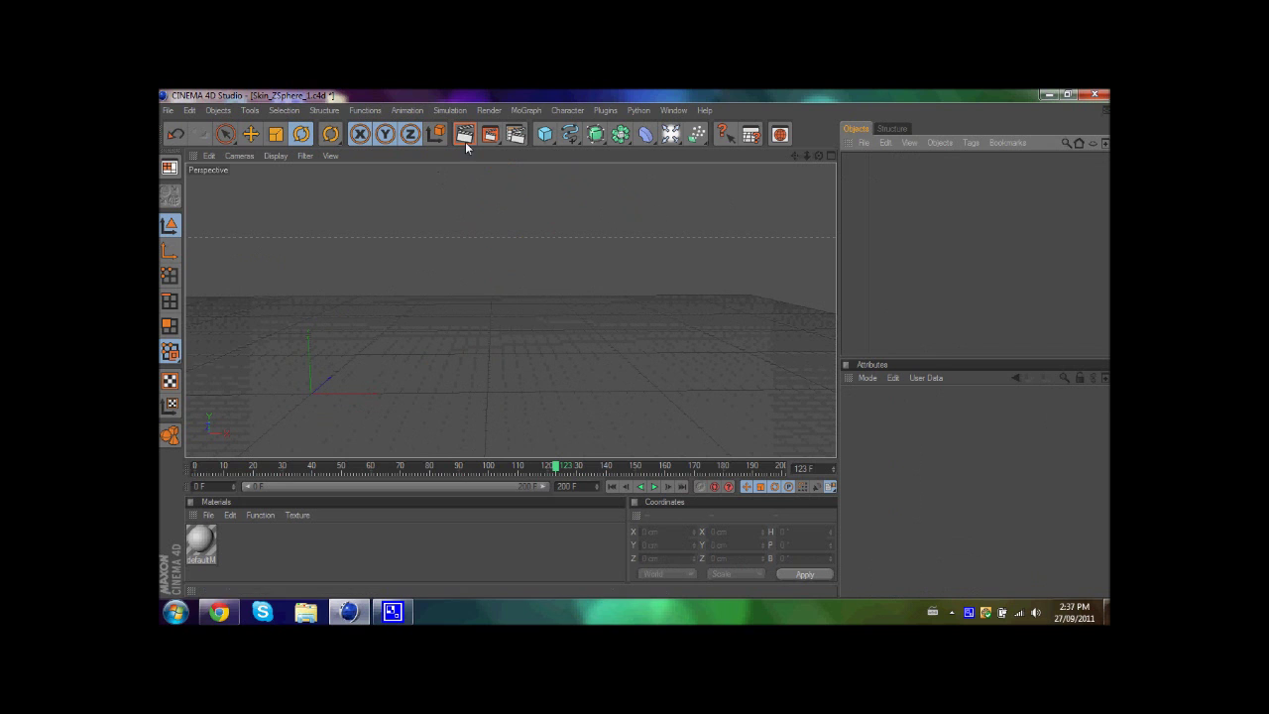
# Step: Open the model file Skin_ZSphere_1.OBJ from the Documents library
pyautogui.click(168, 110)
pyautogui.click(188, 145)
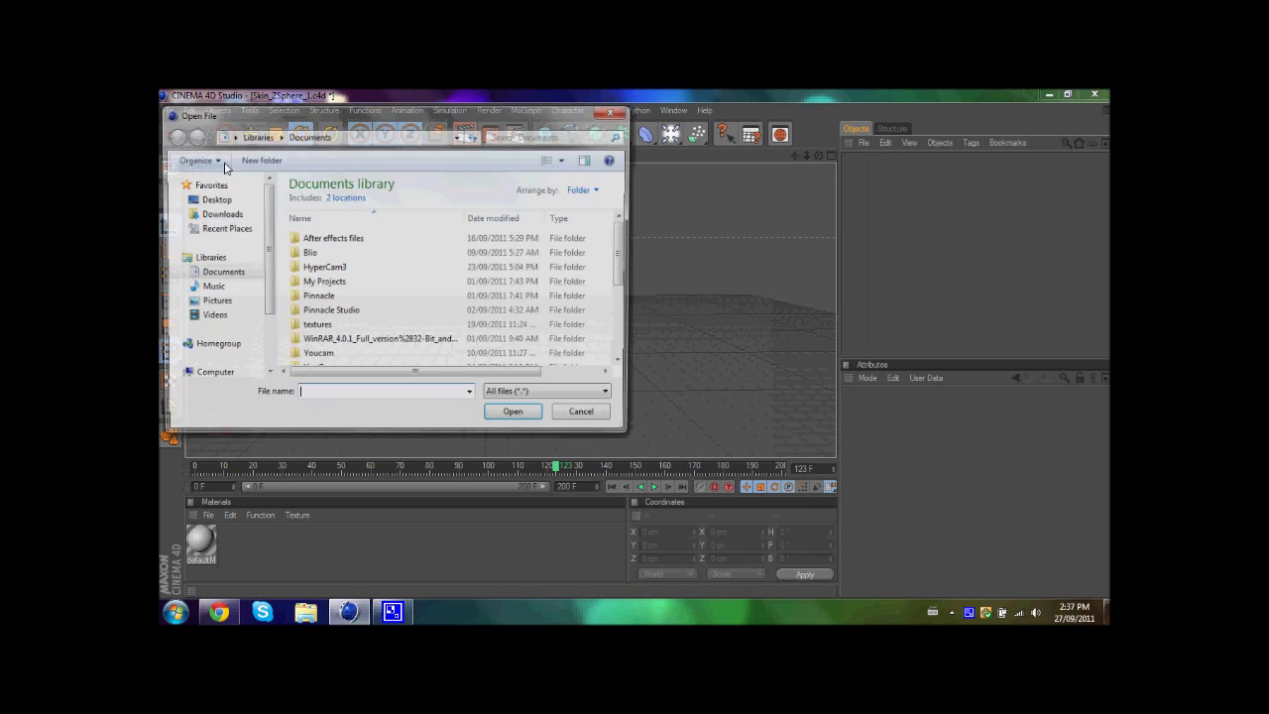
pyautogui.moveTo(625, 260); pyautogui.dragTo(623, 340)
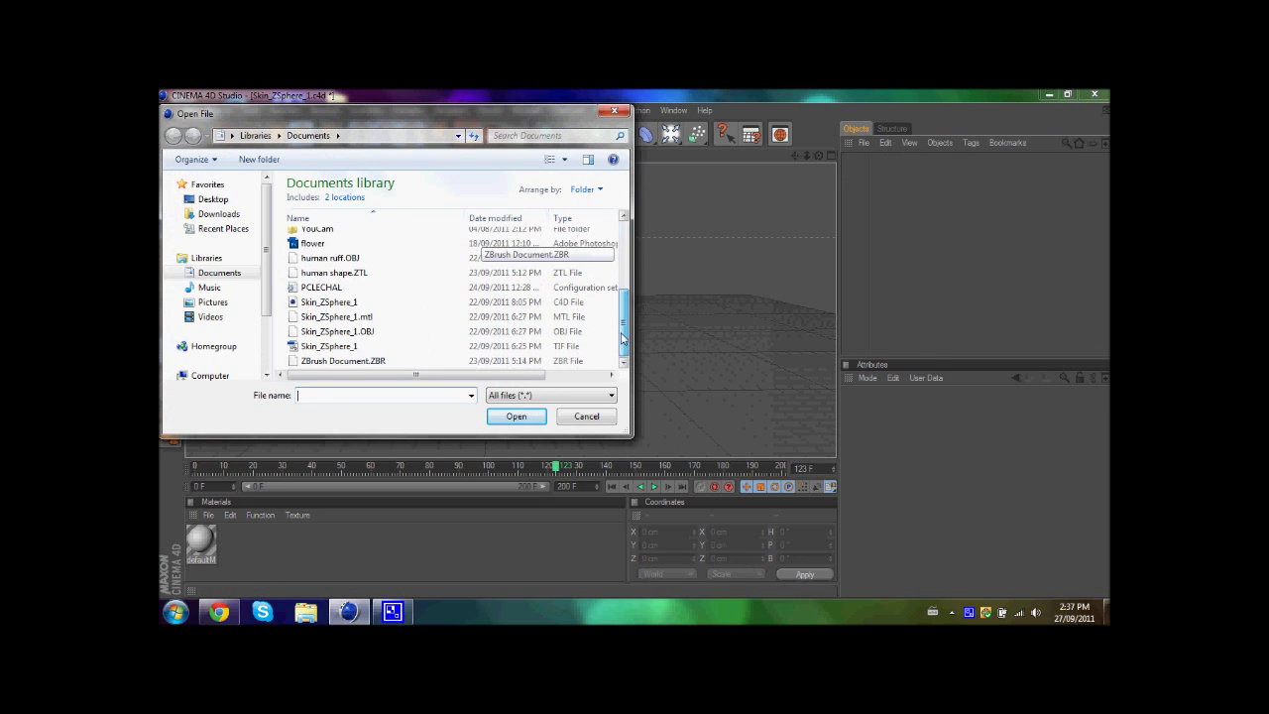
pyautogui.click(383, 331)
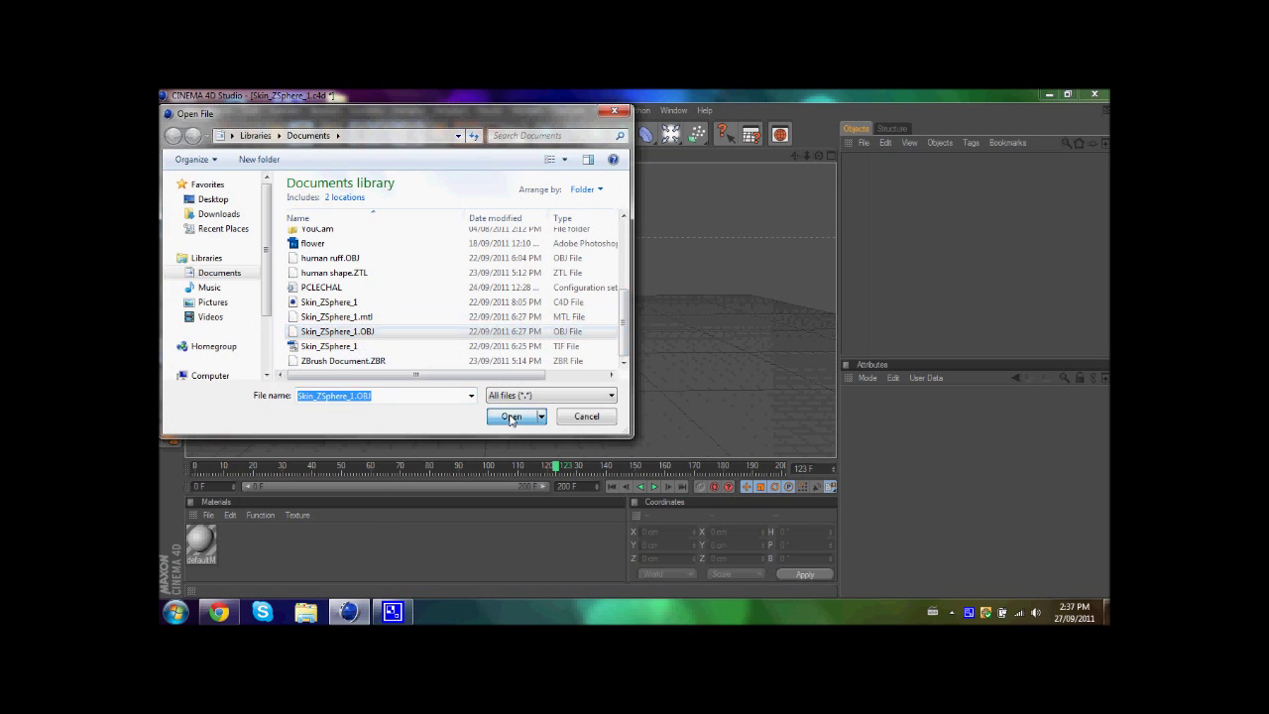
pyautogui.click(512, 418)
pyautogui.click(484, 539)
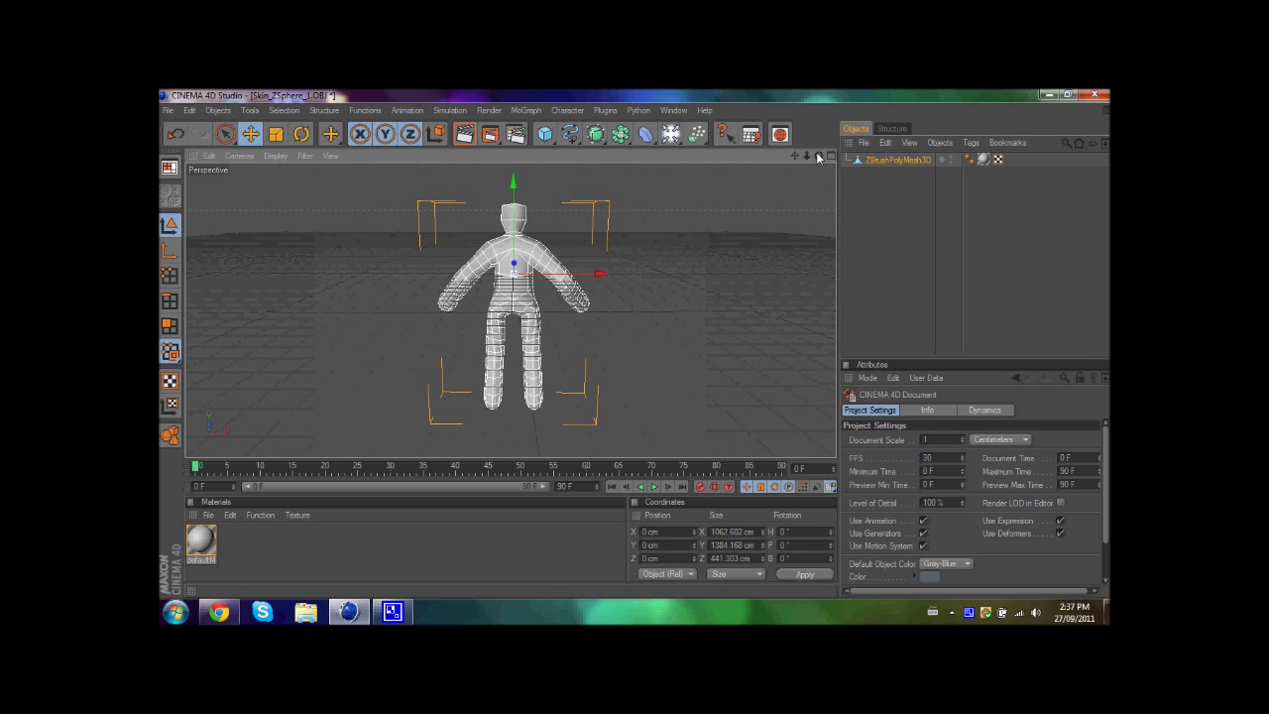
# Step: Turn the imported figure around its vertical axis to a heading of about -178.3° and deselect it
pyautogui.click(302, 134)
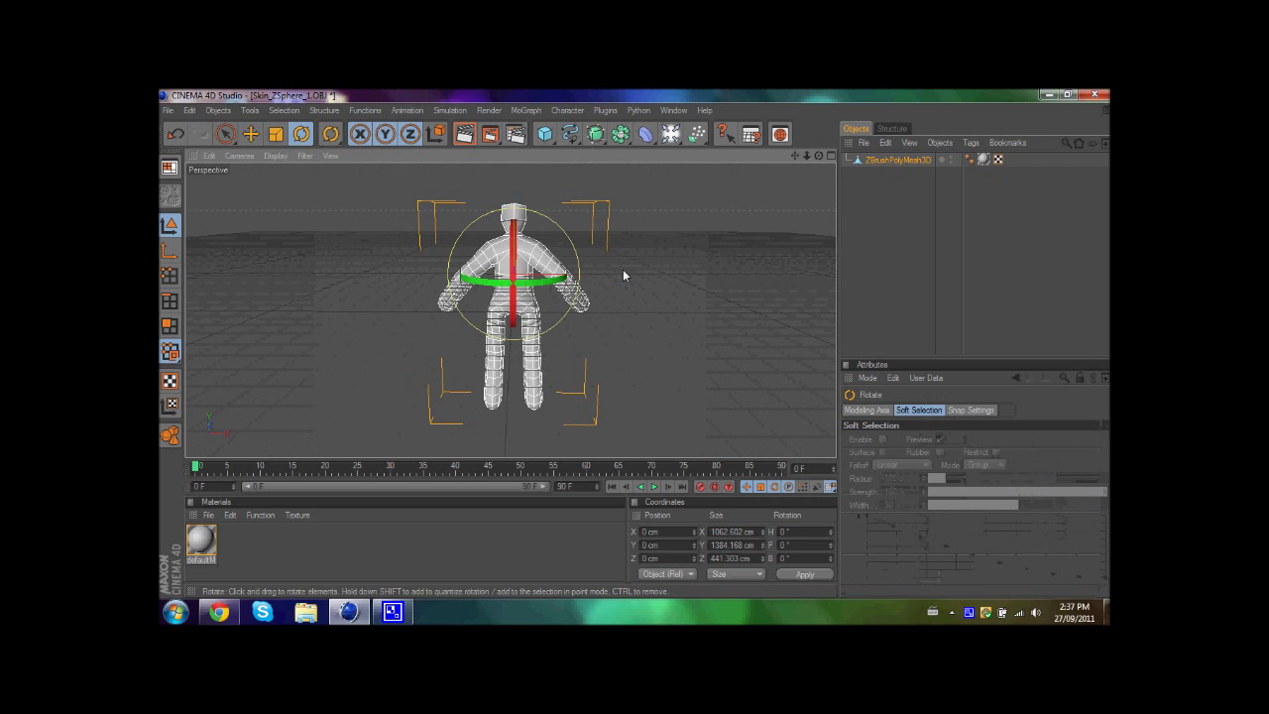
pyautogui.moveTo(622, 271); pyautogui.dragTo(347, 213)
pyautogui.hotkey('ctrl', 'z')
pyautogui.moveTo(551, 283)
pyautogui.mouseDown()
pyautogui.moveTo(533, 293)
pyautogui.moveTo(543, 287)
pyautogui.mouseUp()
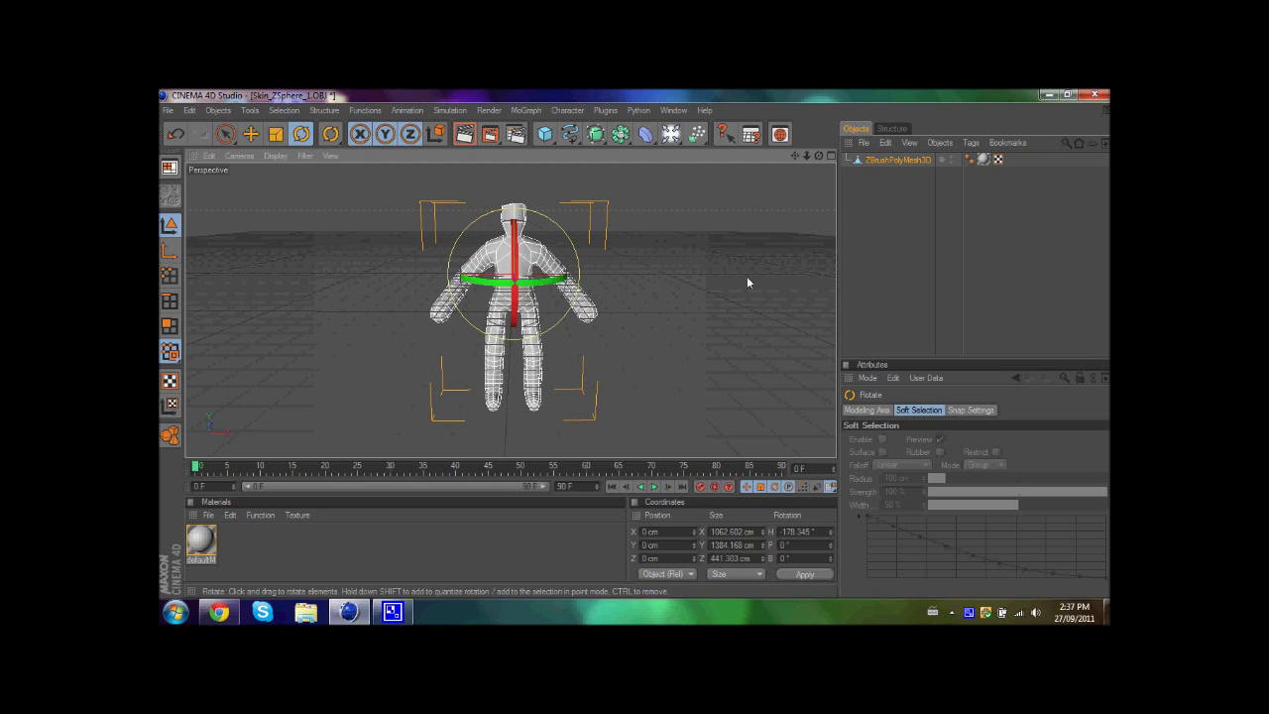
pyautogui.click(885, 281)
# Step: Move the figure straight up in the perspective view to a Y position of about 921 cm
pyautogui.middleClick(733, 187)
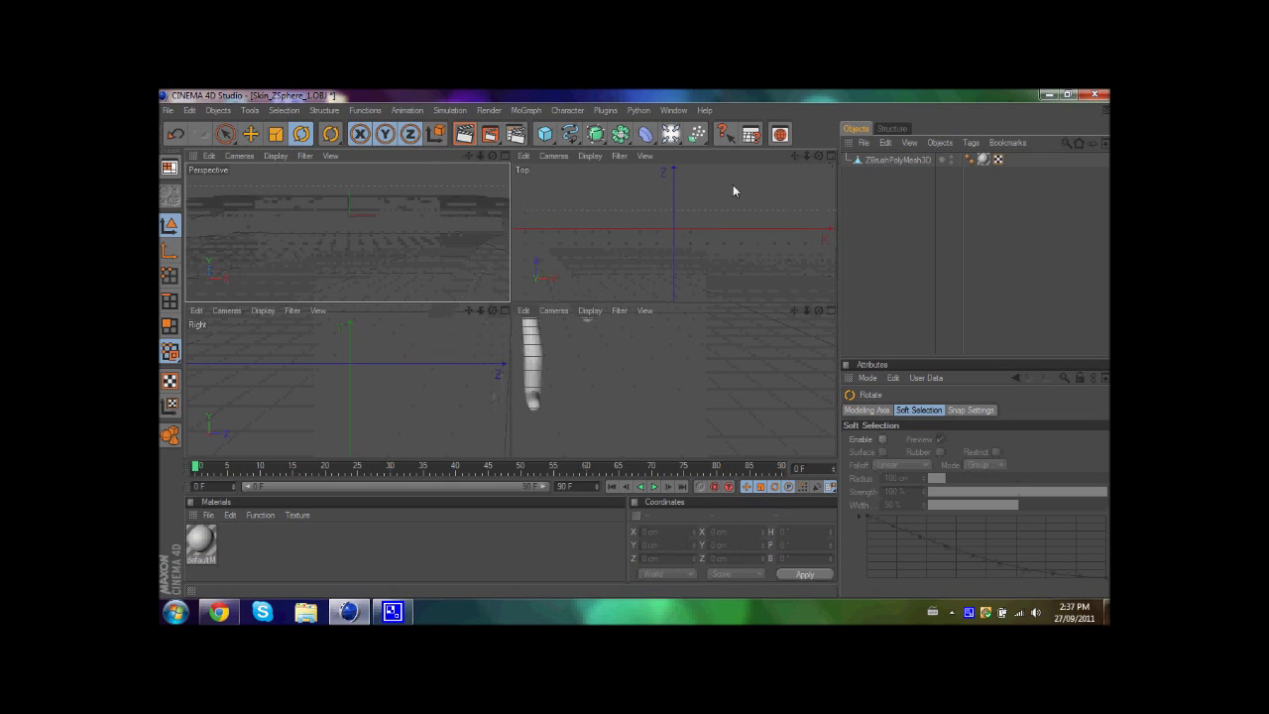
pyautogui.click(831, 309)
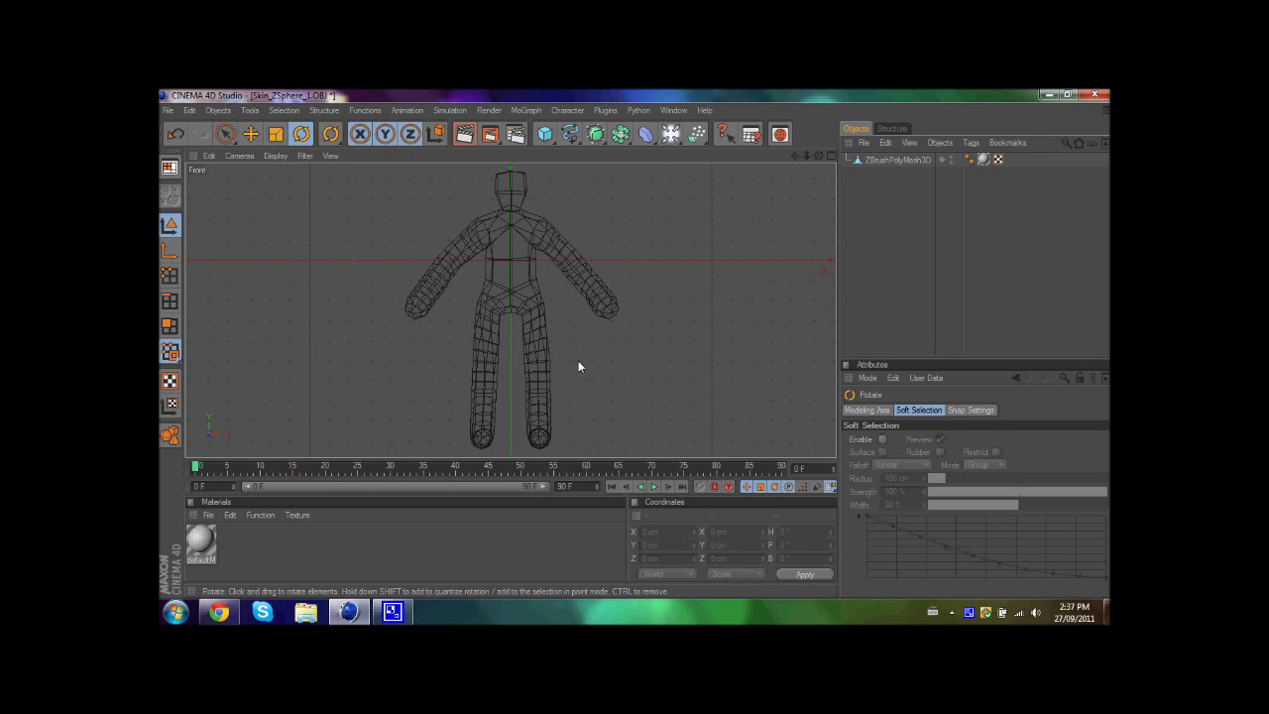
pyautogui.click(829, 155)
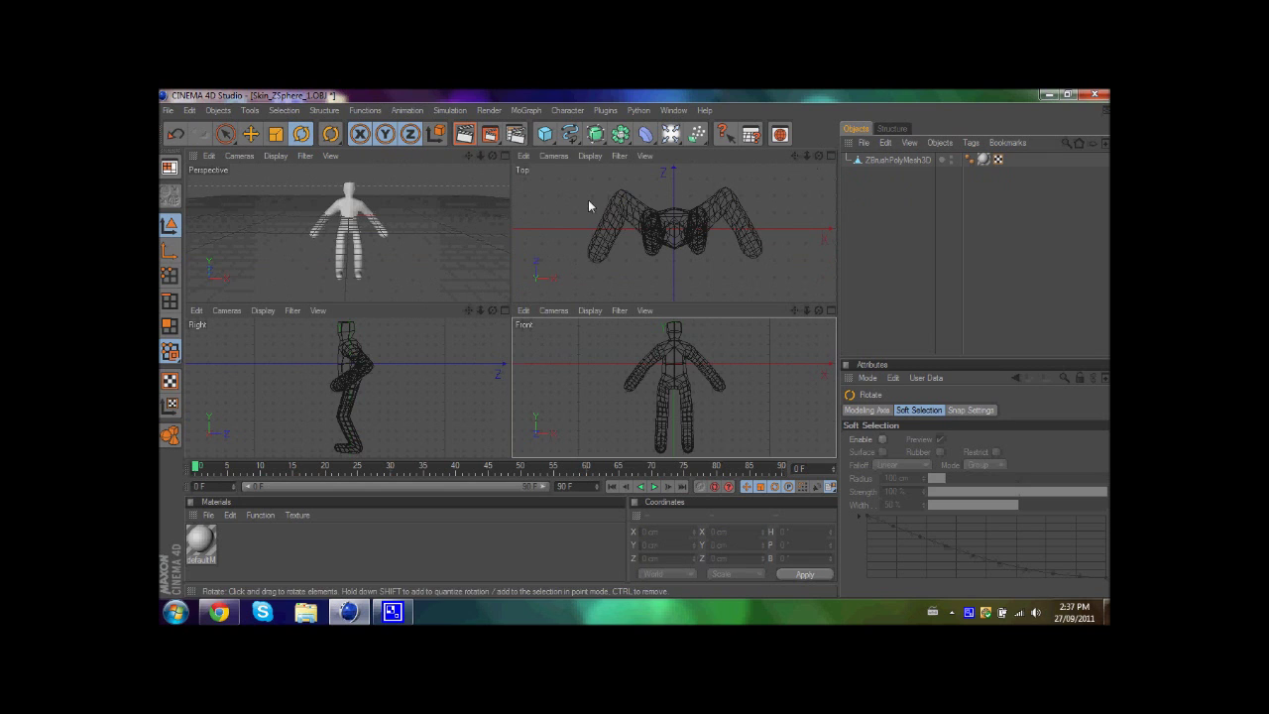
pyautogui.click(504, 159)
pyautogui.click(505, 158)
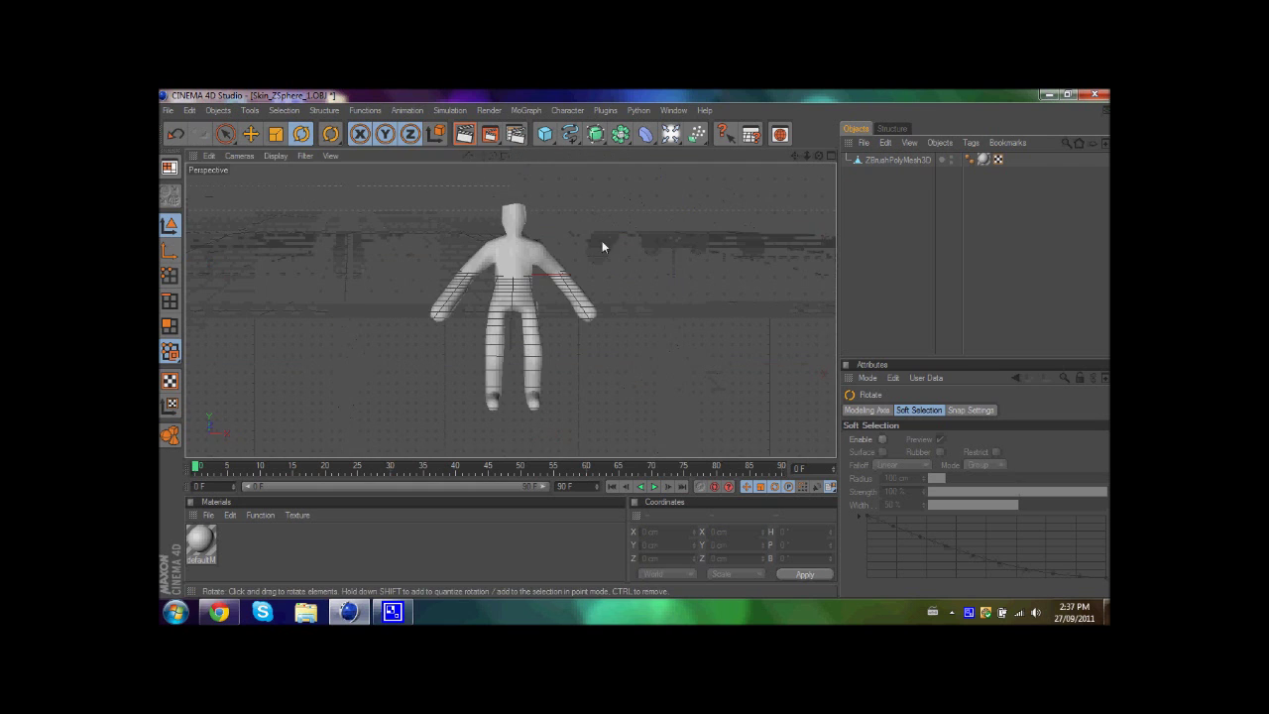
pyautogui.click(518, 260)
pyautogui.click(252, 134)
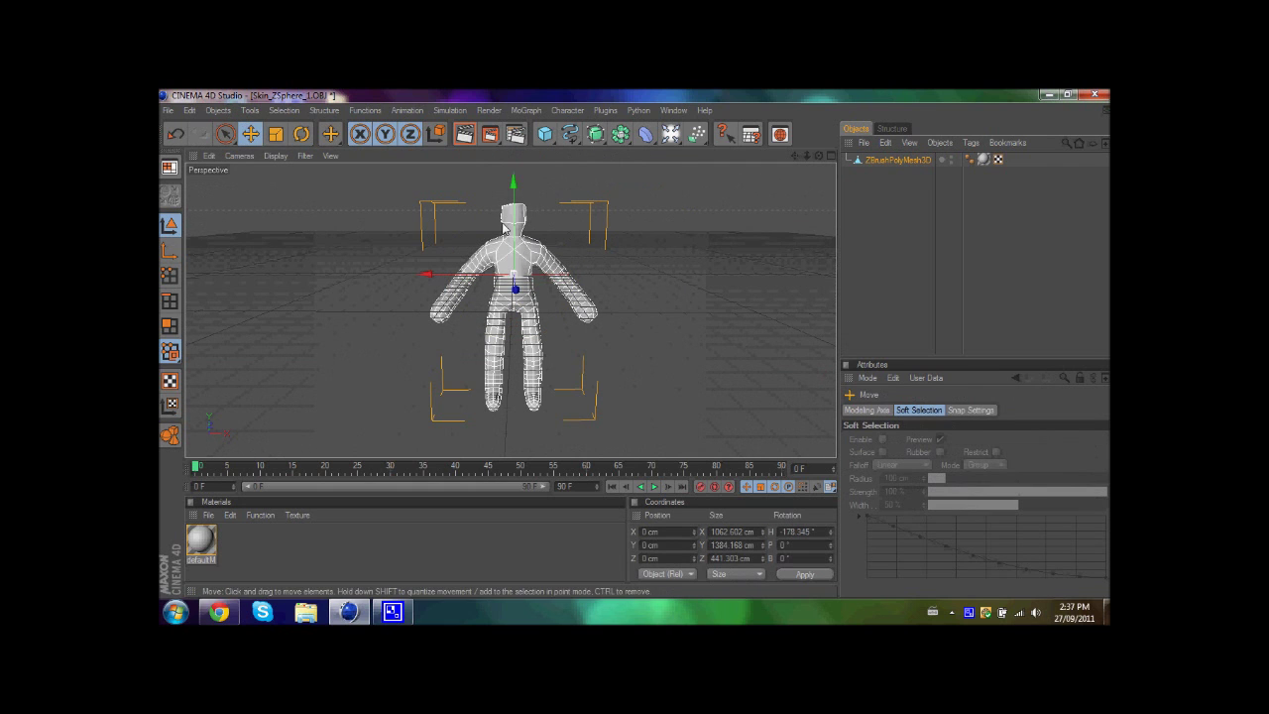
pyautogui.moveTo(514, 182); pyautogui.dragTo(513, 48)
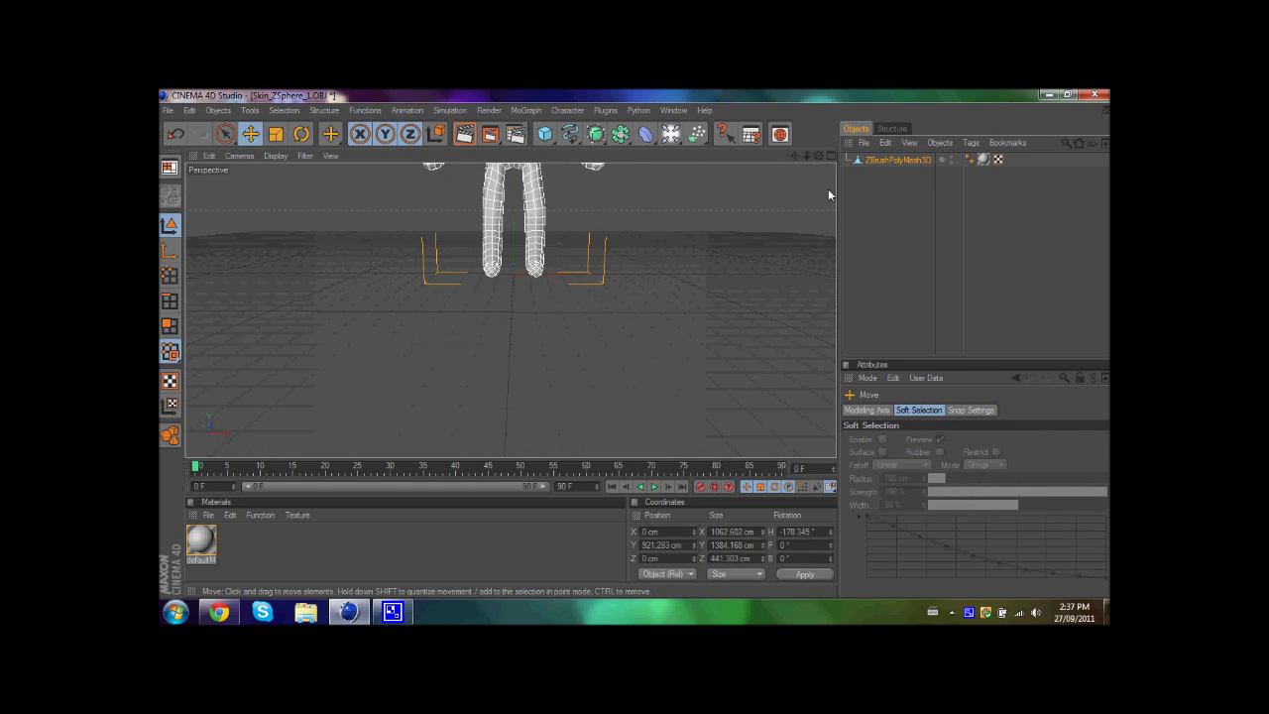
# Step: Check the raised figure in the front view, and undo its upward move and its rotation
pyautogui.click(832, 156)
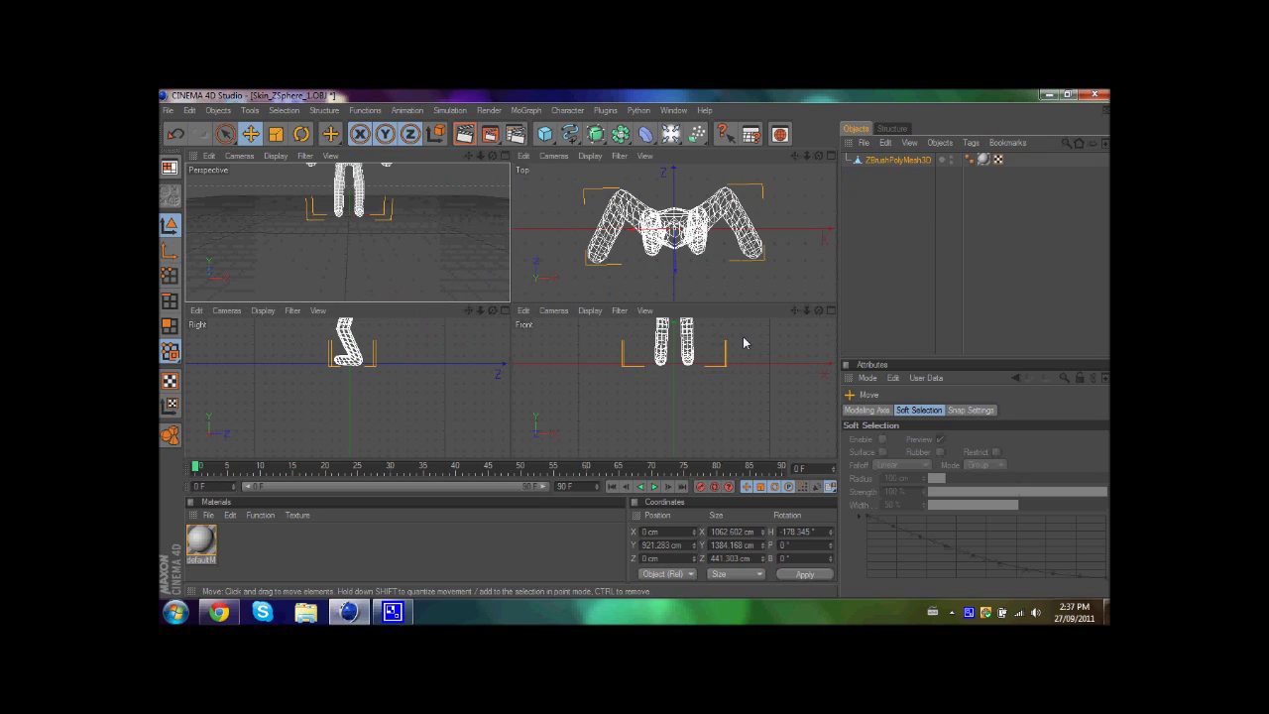
pyautogui.click(832, 311)
pyautogui.moveTo(794, 156); pyautogui.dragTo(785, 347)
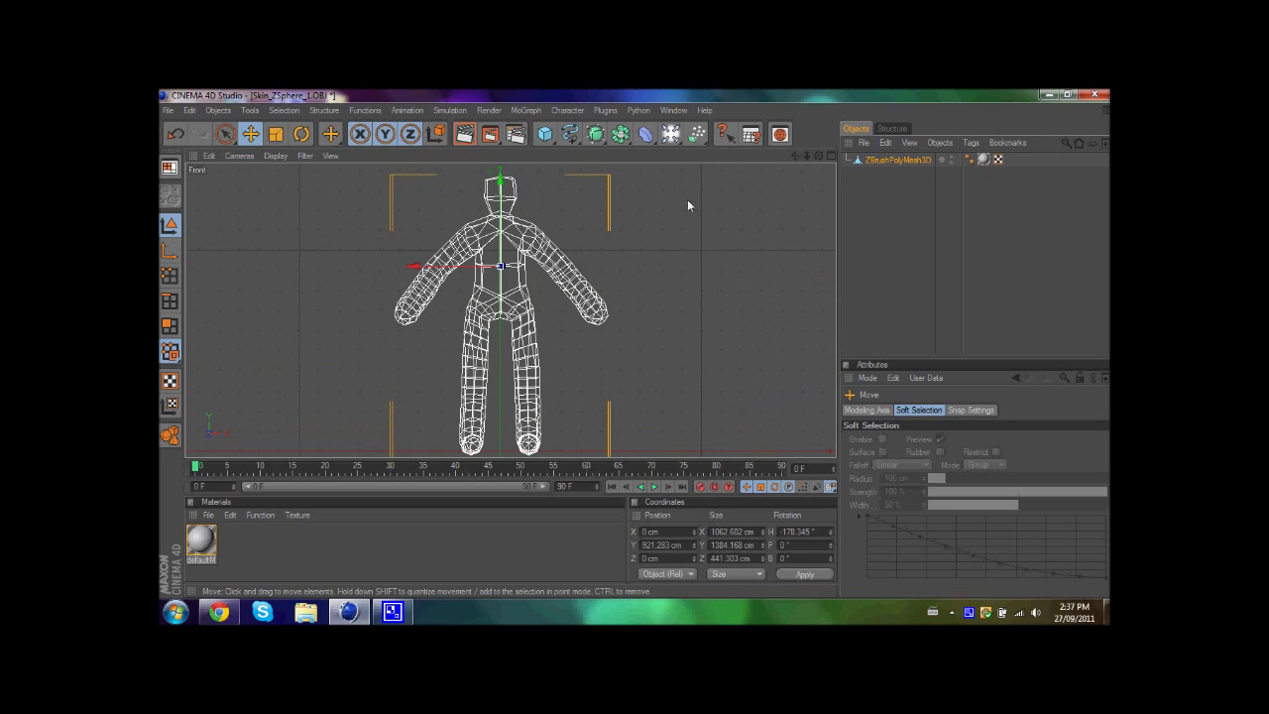
pyautogui.click(831, 157)
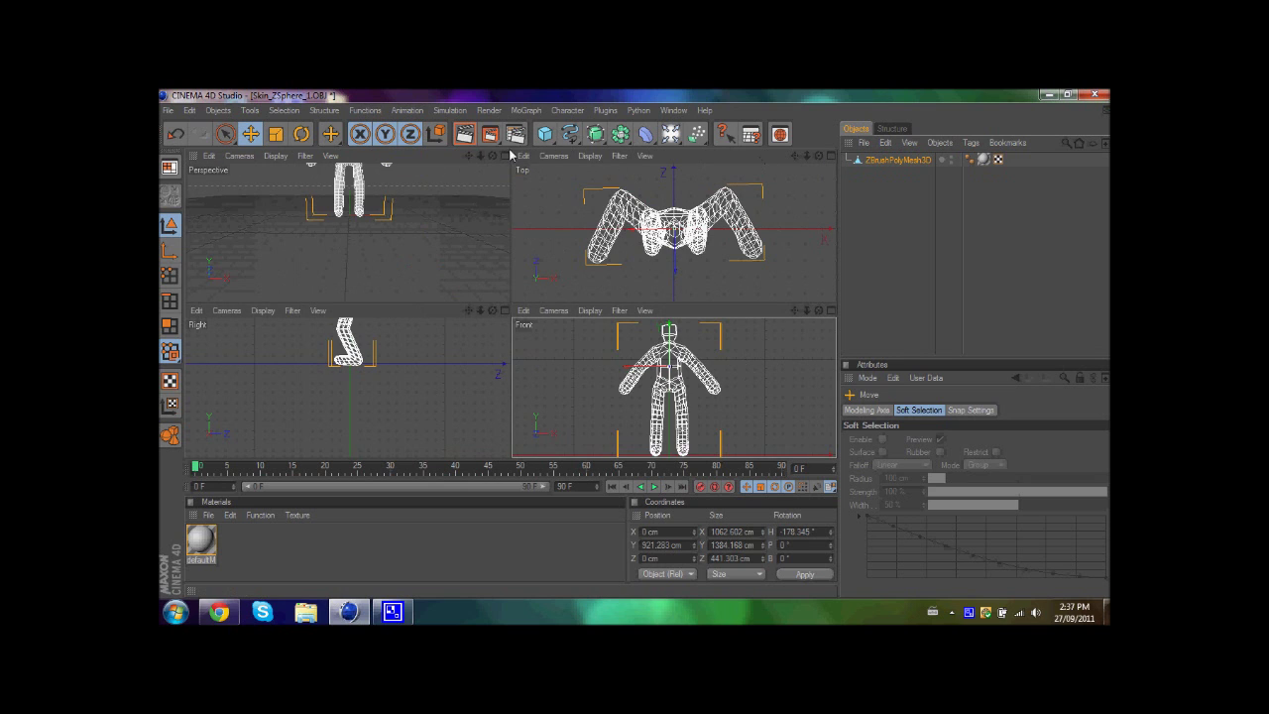
pyautogui.middleClick(482, 248)
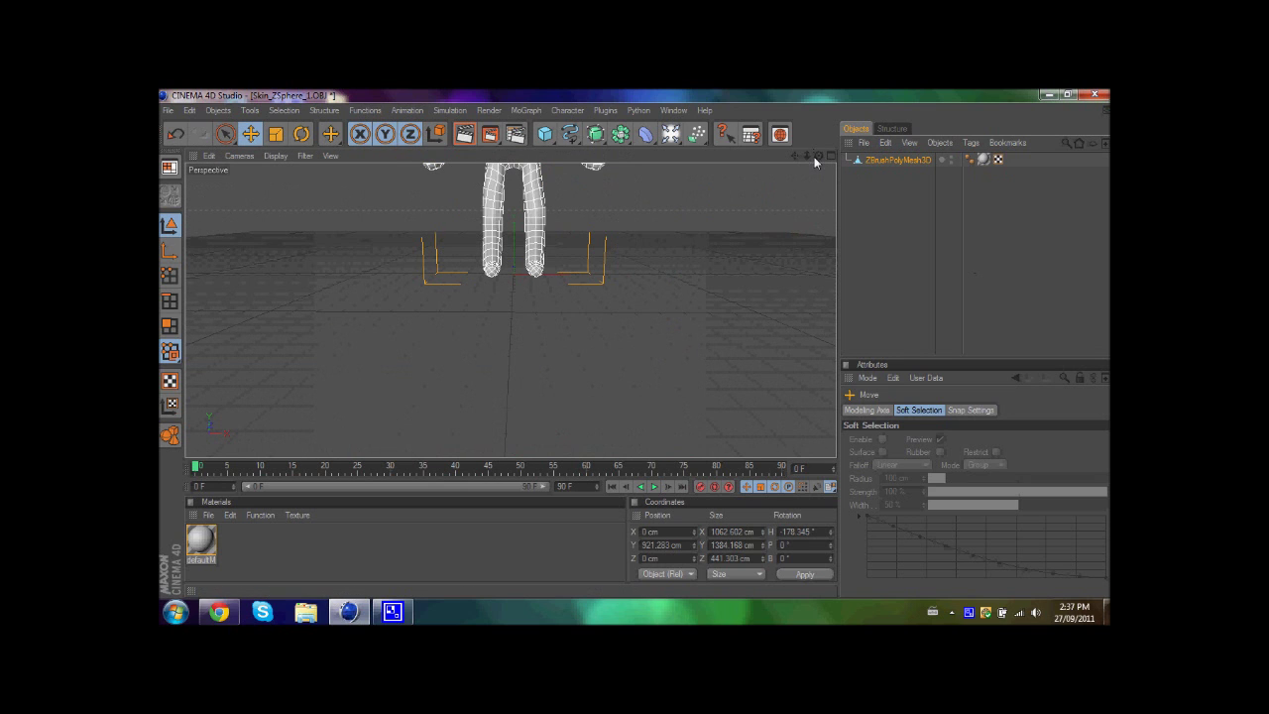
pyautogui.hotkey('ctrl', 'z')
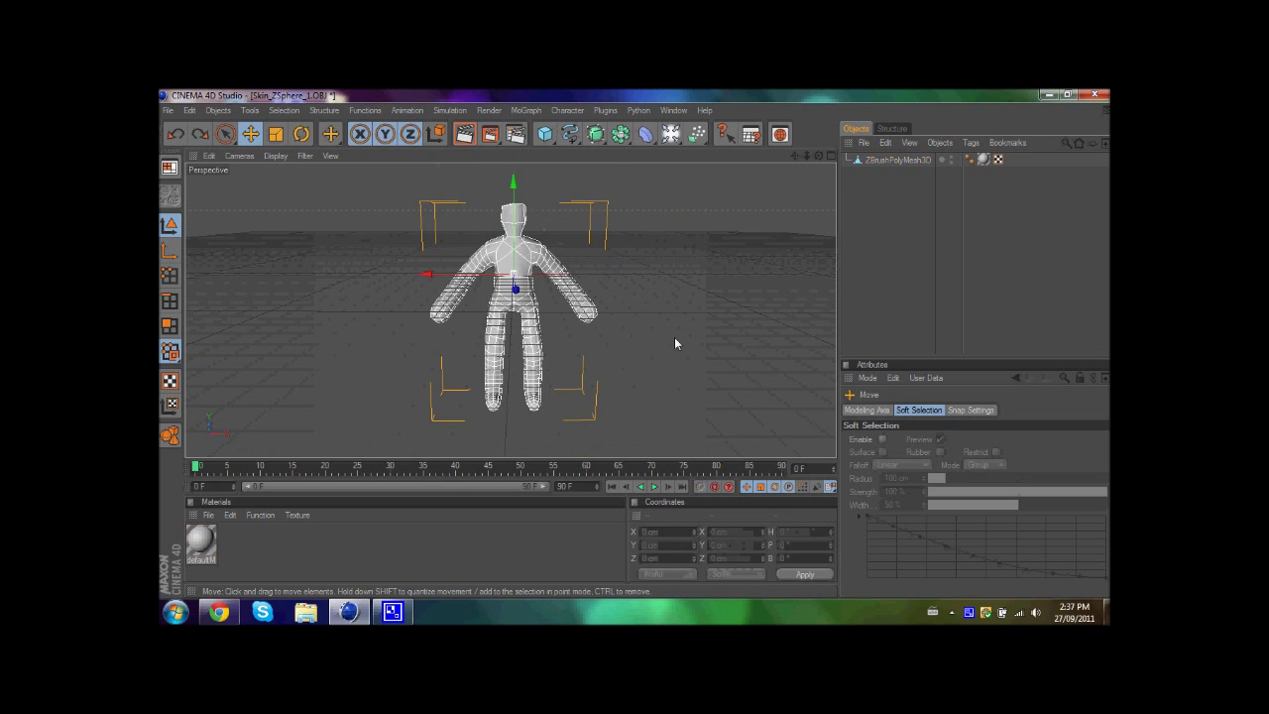
pyautogui.hotkey('ctrl', 'z')
pyautogui.hotkey('ctrl', 'z')
pyautogui.hotkey('ctrl', 'z')
pyautogui.hotkey('ctrl', 'z')
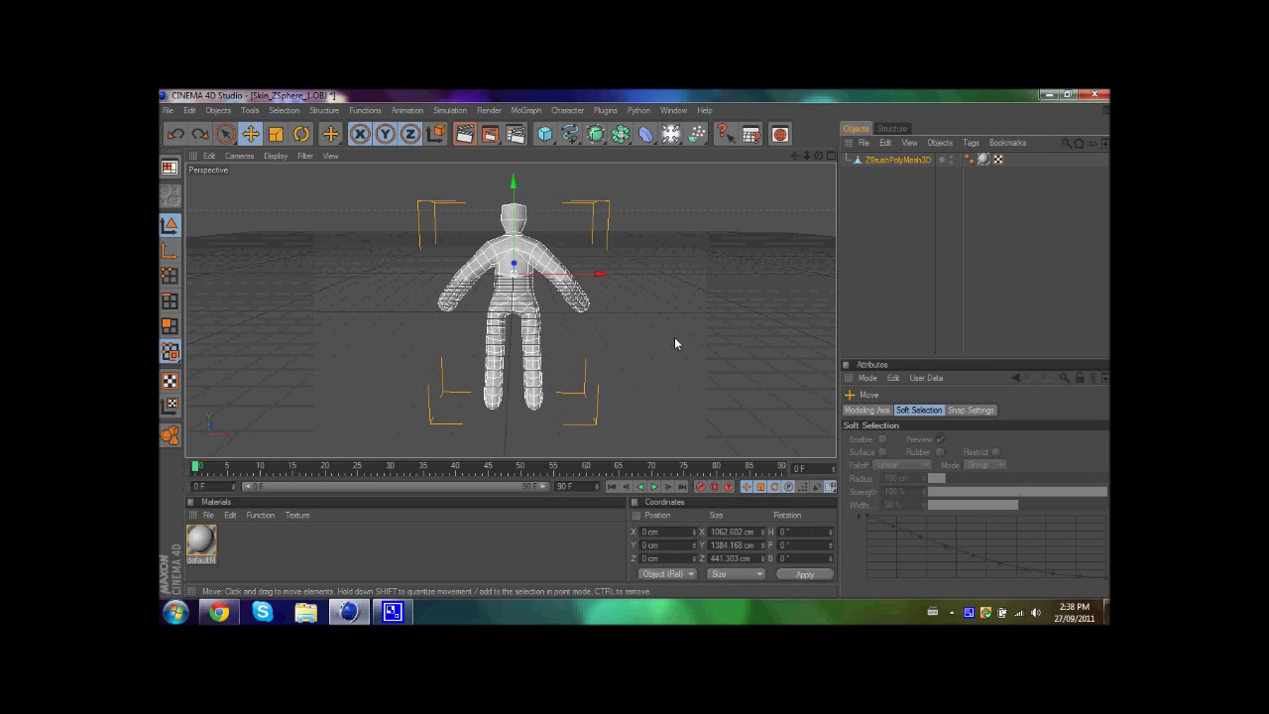
# Step: Set the front view's display mode to Gouraud Shading (Lines)
pyautogui.click(831, 156)
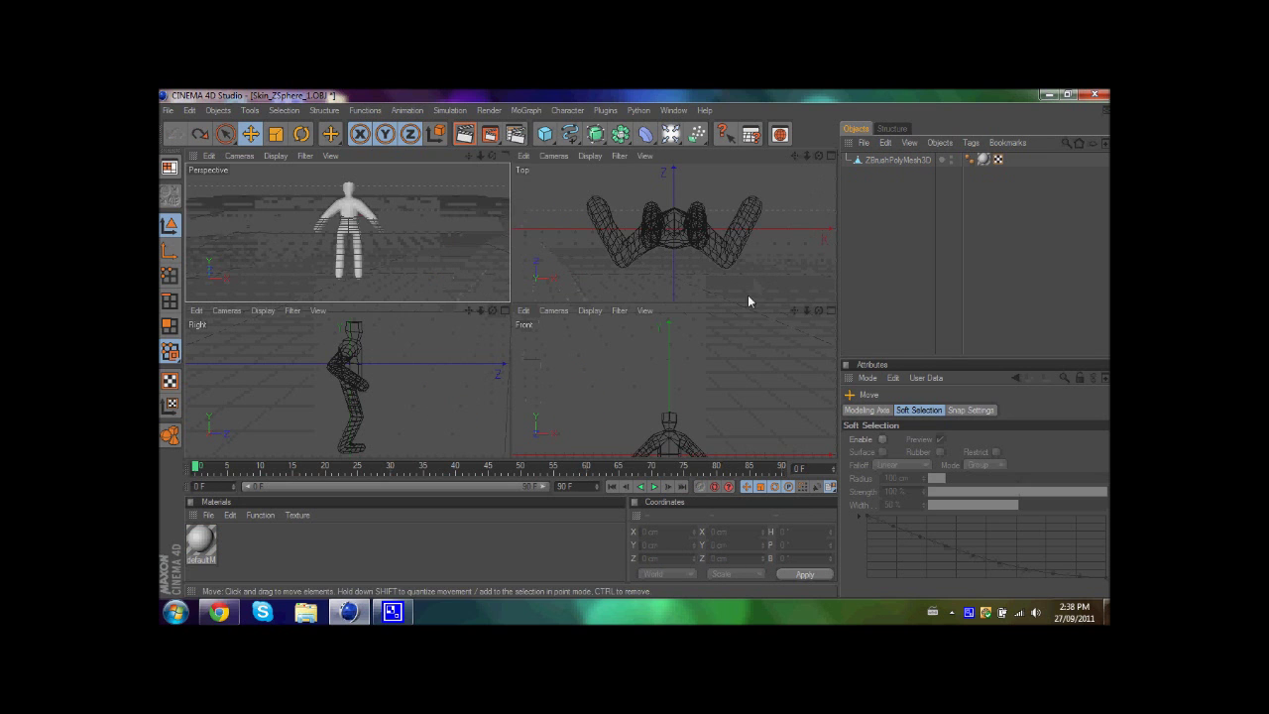
pyautogui.click(833, 310)
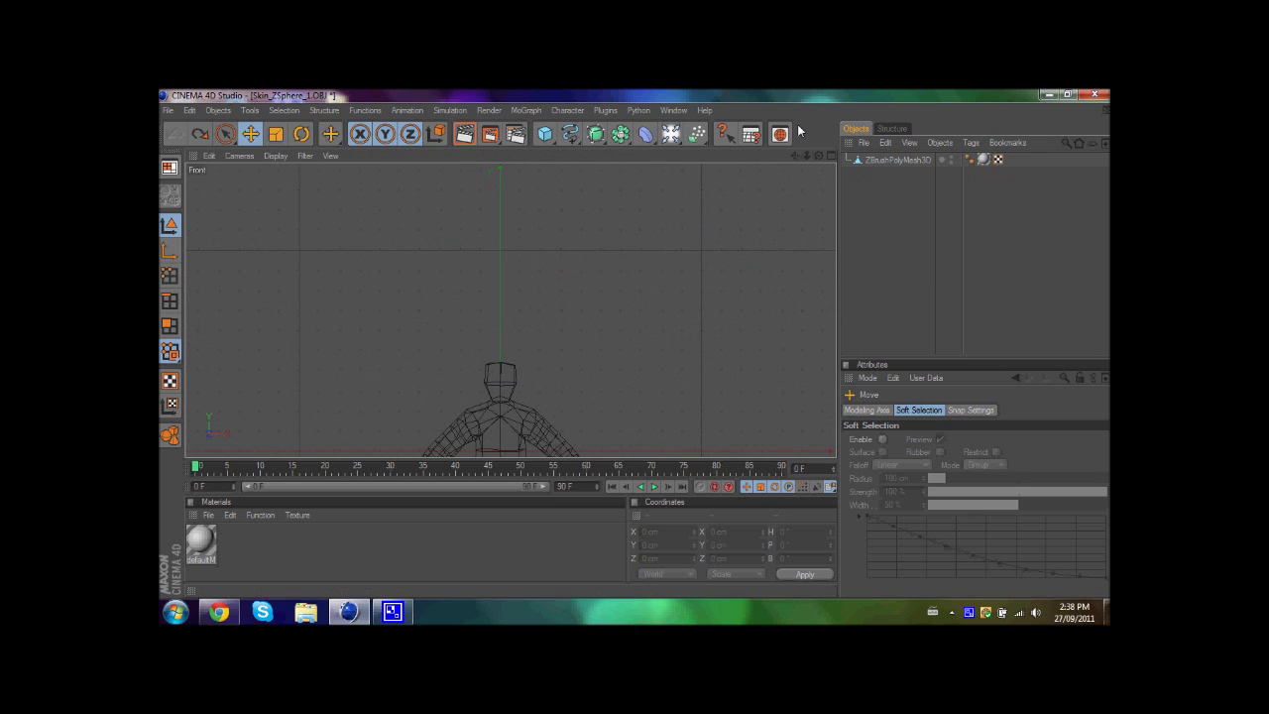
pyautogui.press('h')
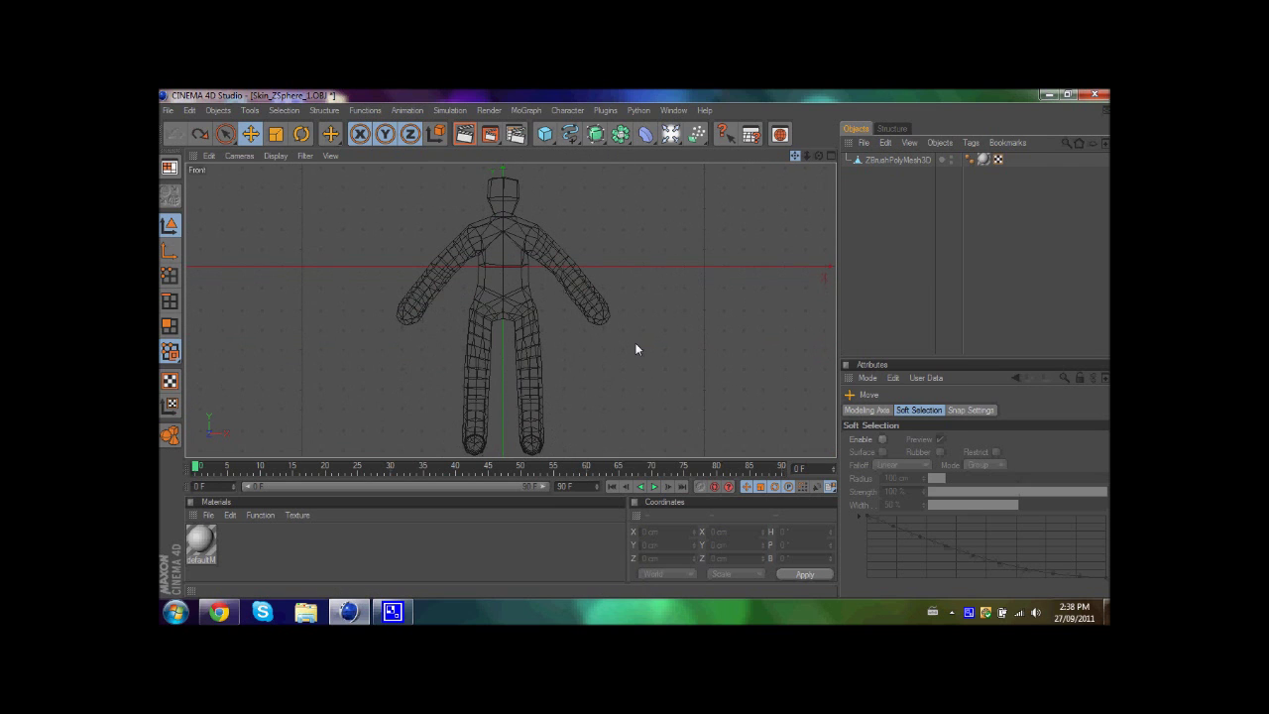
pyautogui.click(276, 156)
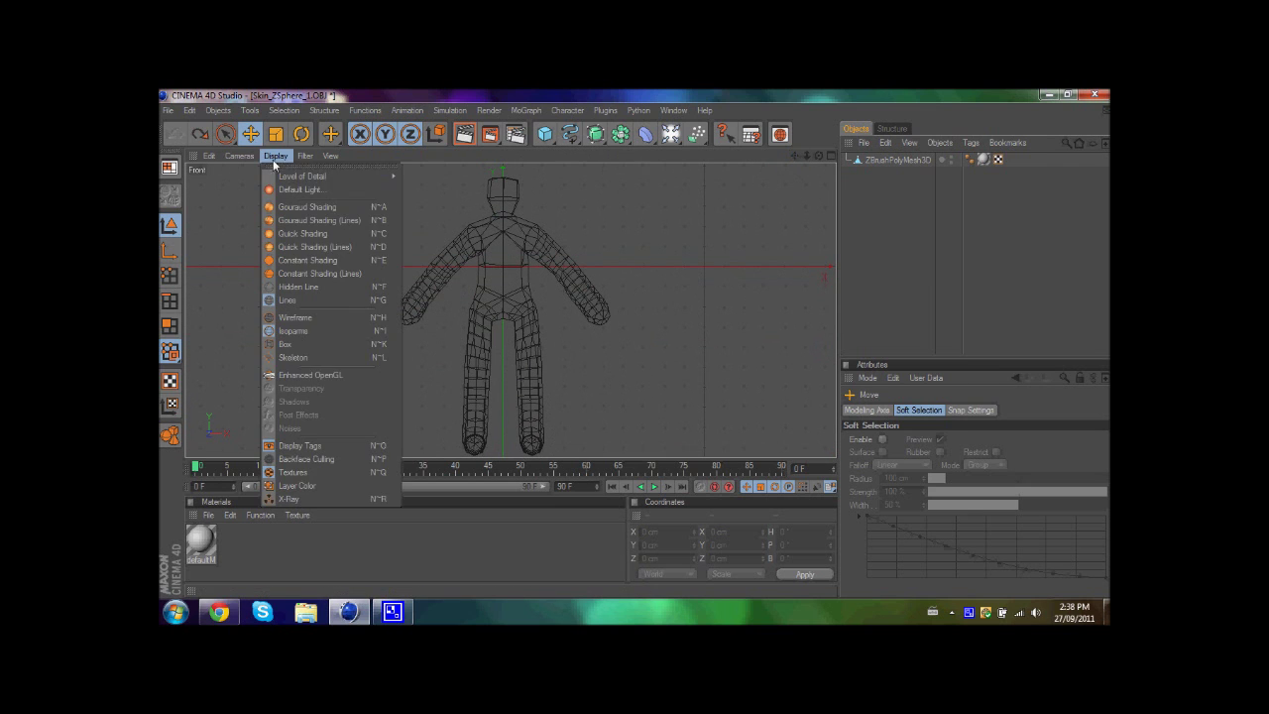
pyautogui.click(286, 207)
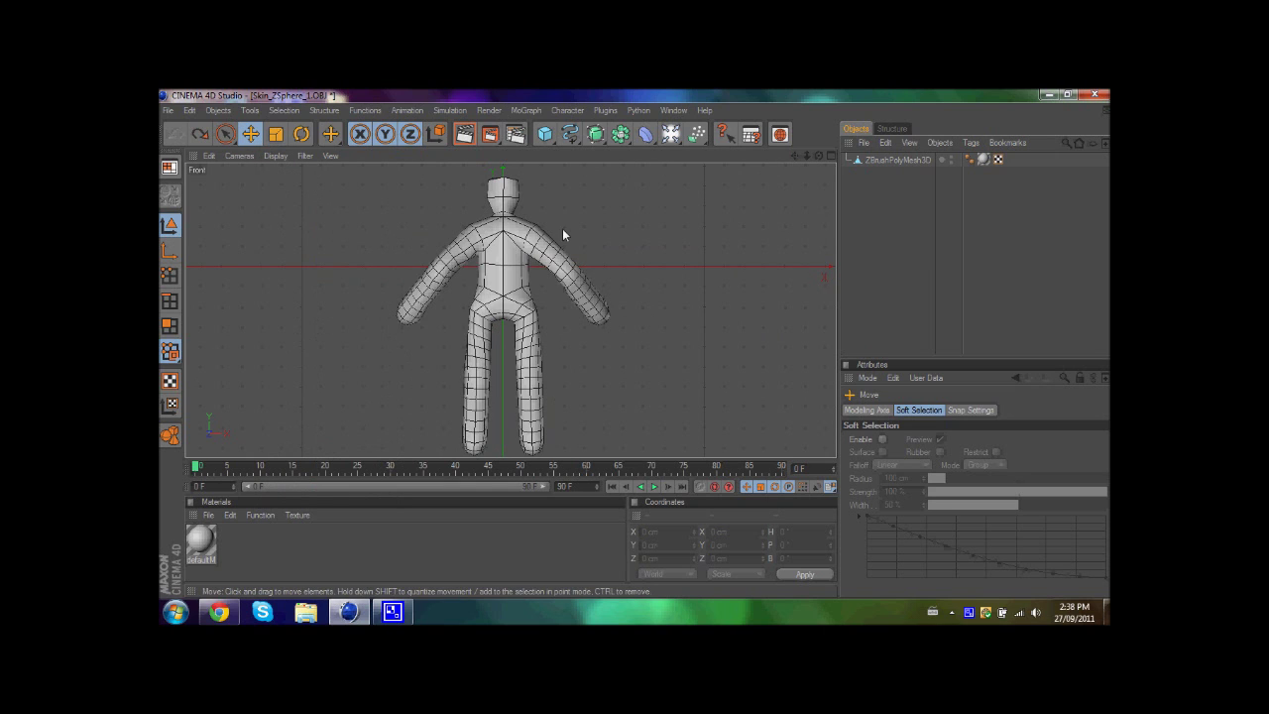
pyautogui.click(277, 156)
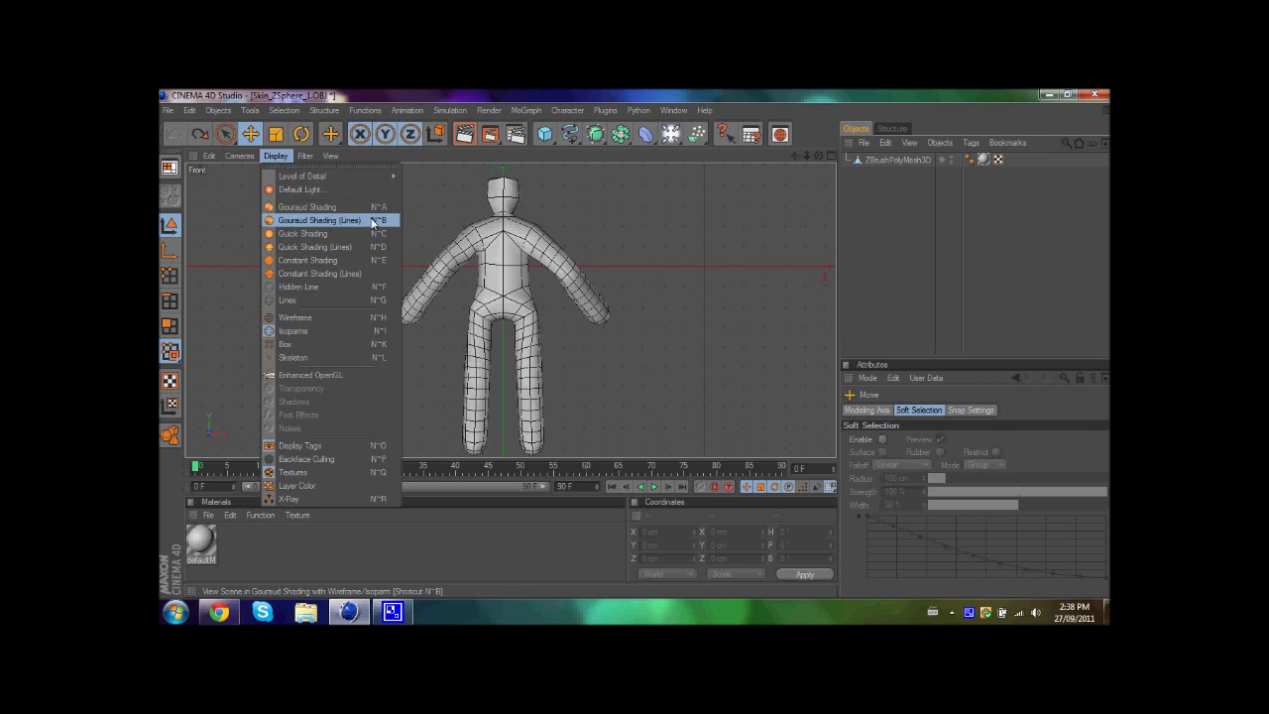
pyautogui.click(315, 219)
# Step: Rotate the ZBrushPolyMesh3D figure about its vertical axis in the perspective view to a heading of about -177.8°
pyautogui.click(829, 159)
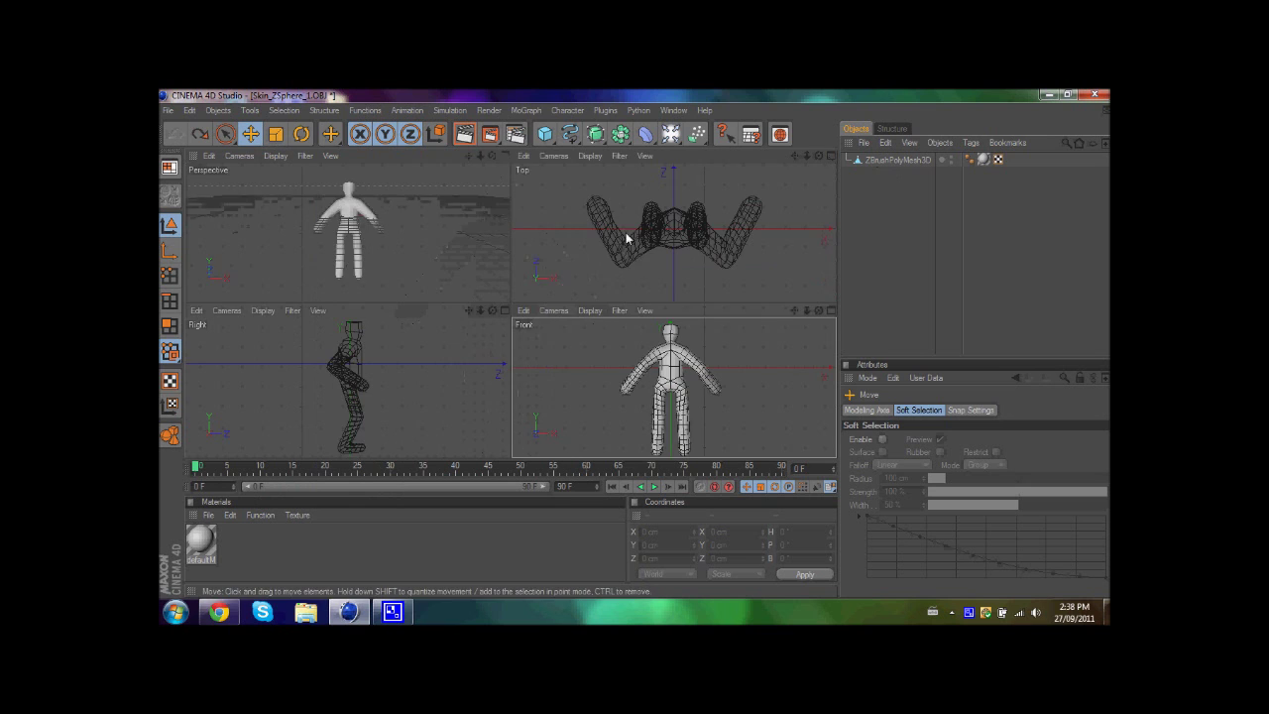
pyautogui.click(502, 153)
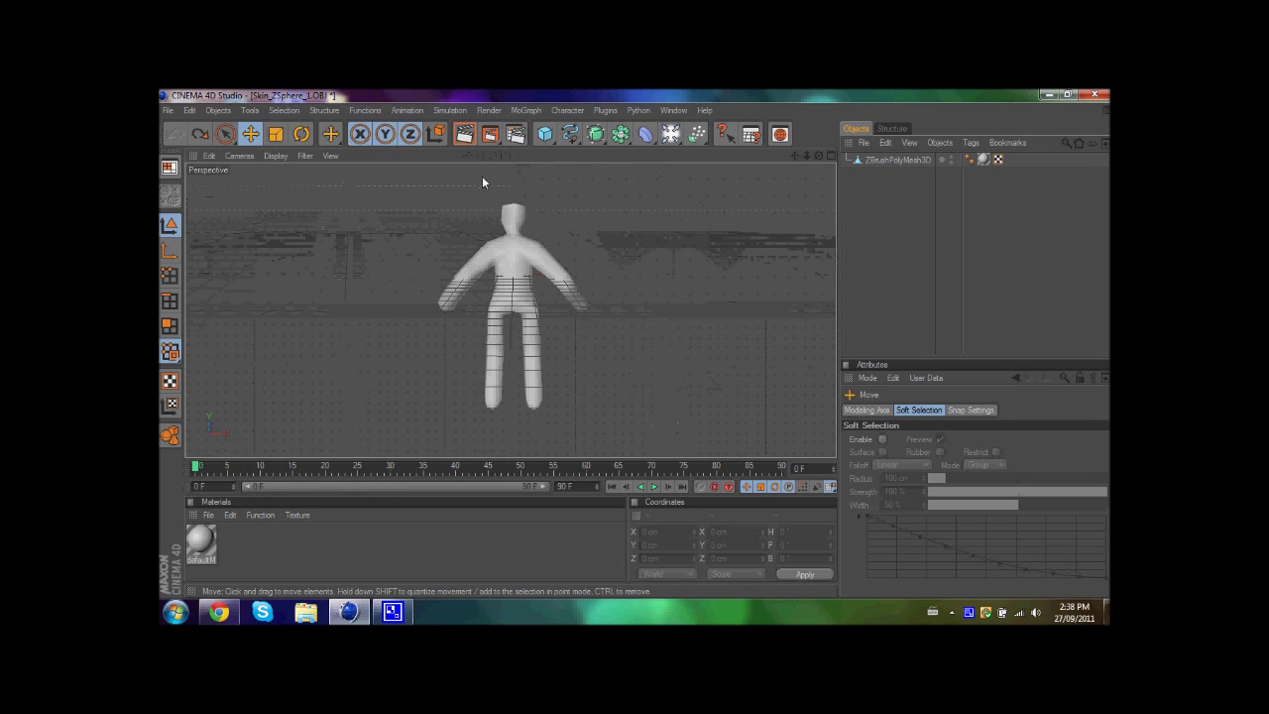
pyautogui.press('r')
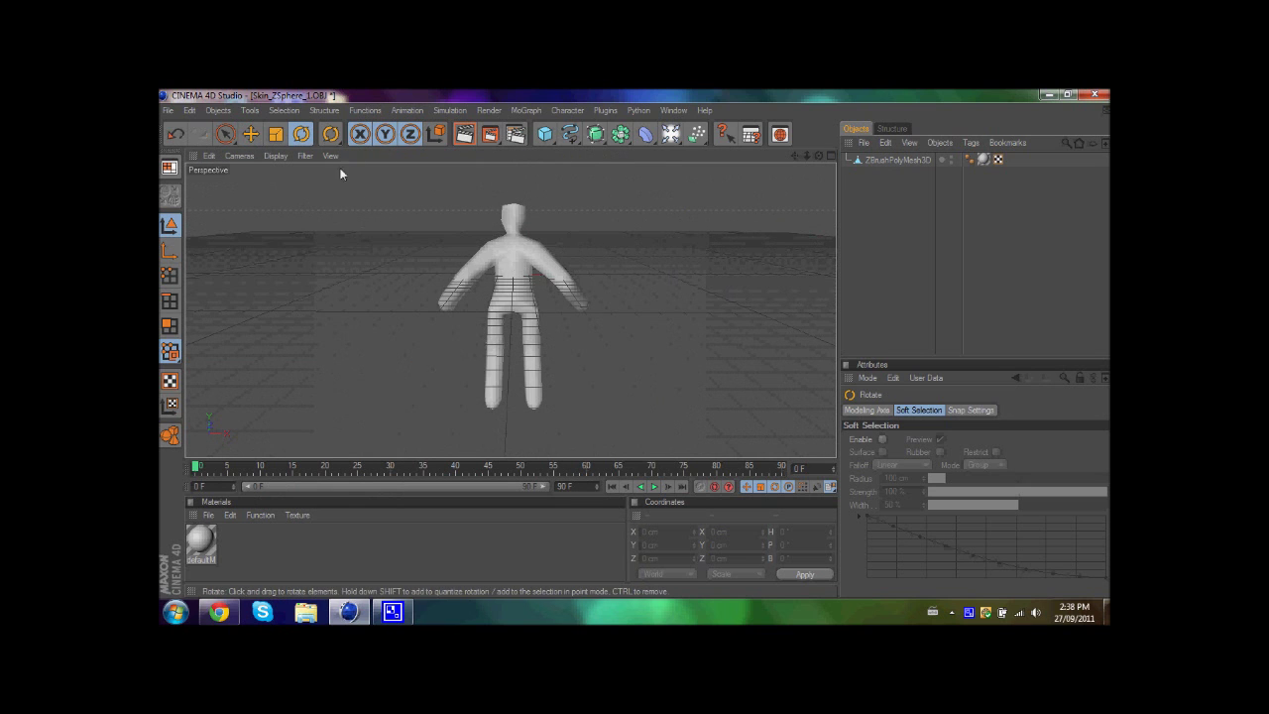
pyautogui.click(898, 160)
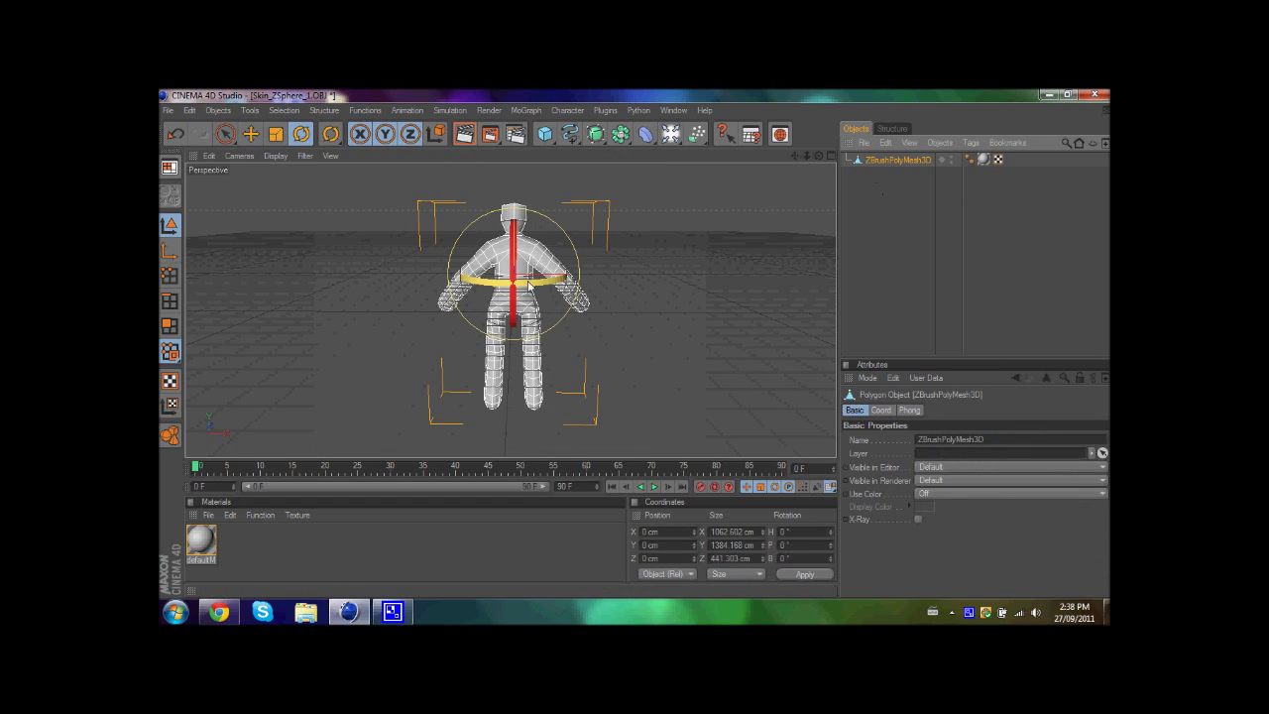
pyautogui.moveTo(529, 286); pyautogui.dragTo(394, 220)
pyautogui.click(831, 156)
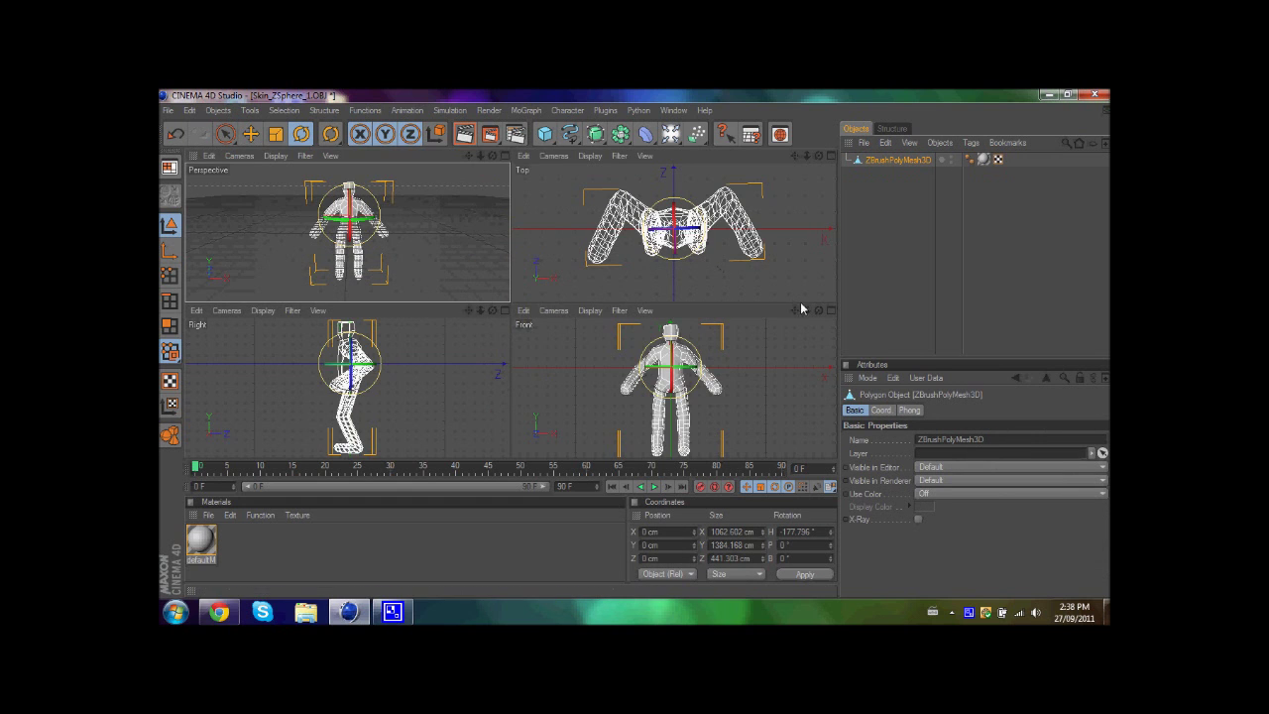
# Step: Show the front view full size with the figure deselected and activate the Joint Tool
pyautogui.click(831, 311)
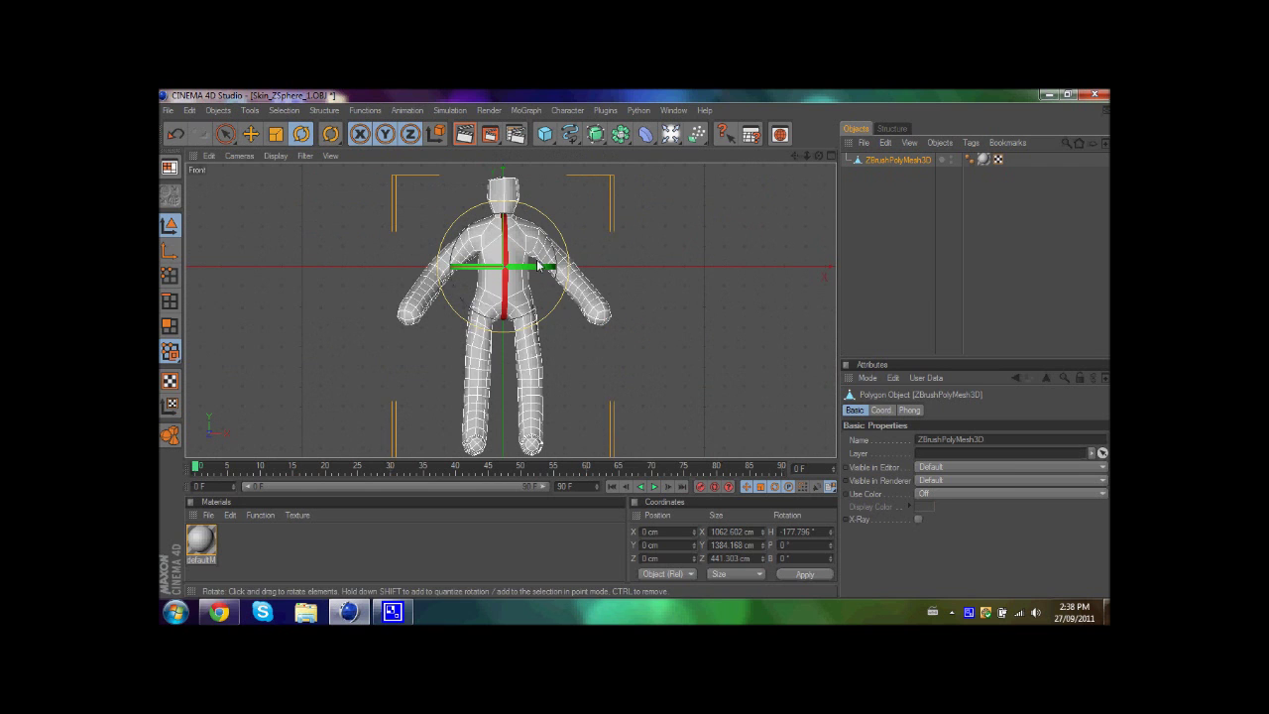
pyautogui.moveTo(539, 264)
pyautogui.mouseDown()
pyautogui.moveTo(620, 241)
pyautogui.moveTo(555, 270)
pyautogui.moveTo(537, 263)
pyautogui.mouseUp()
pyautogui.click(899, 229)
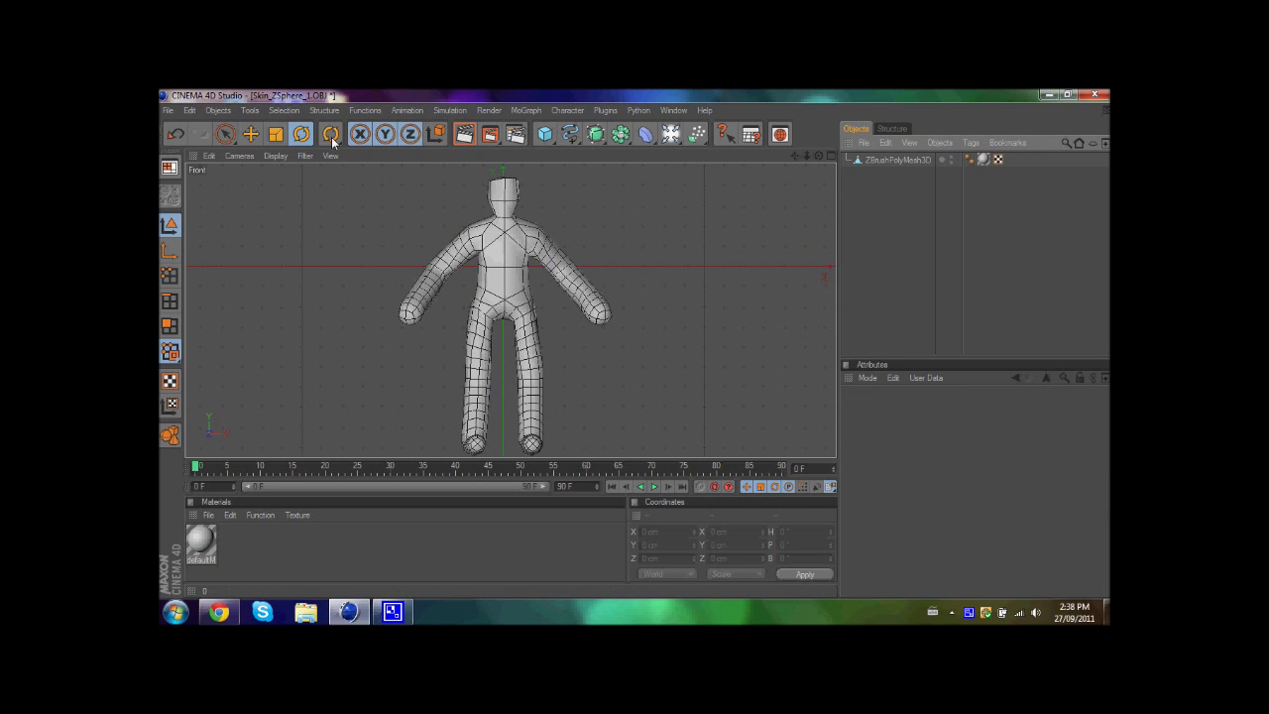
pyautogui.click(556, 111)
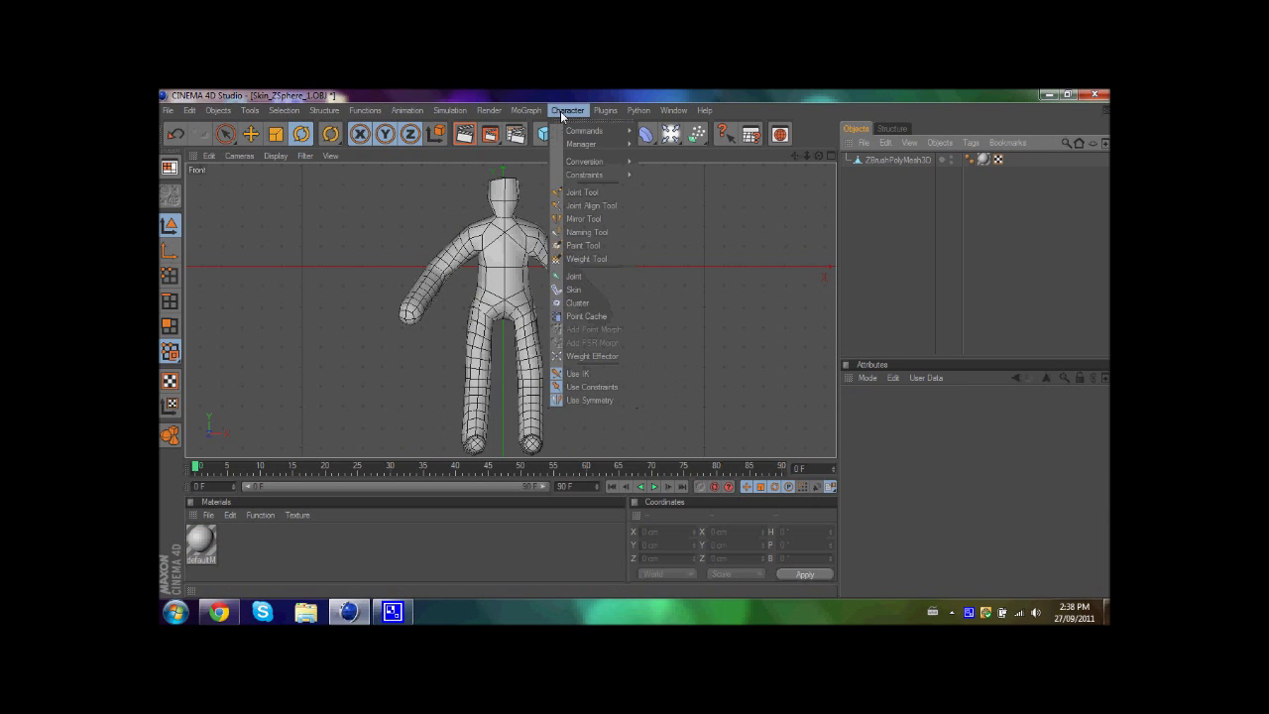
pyautogui.click(573, 191)
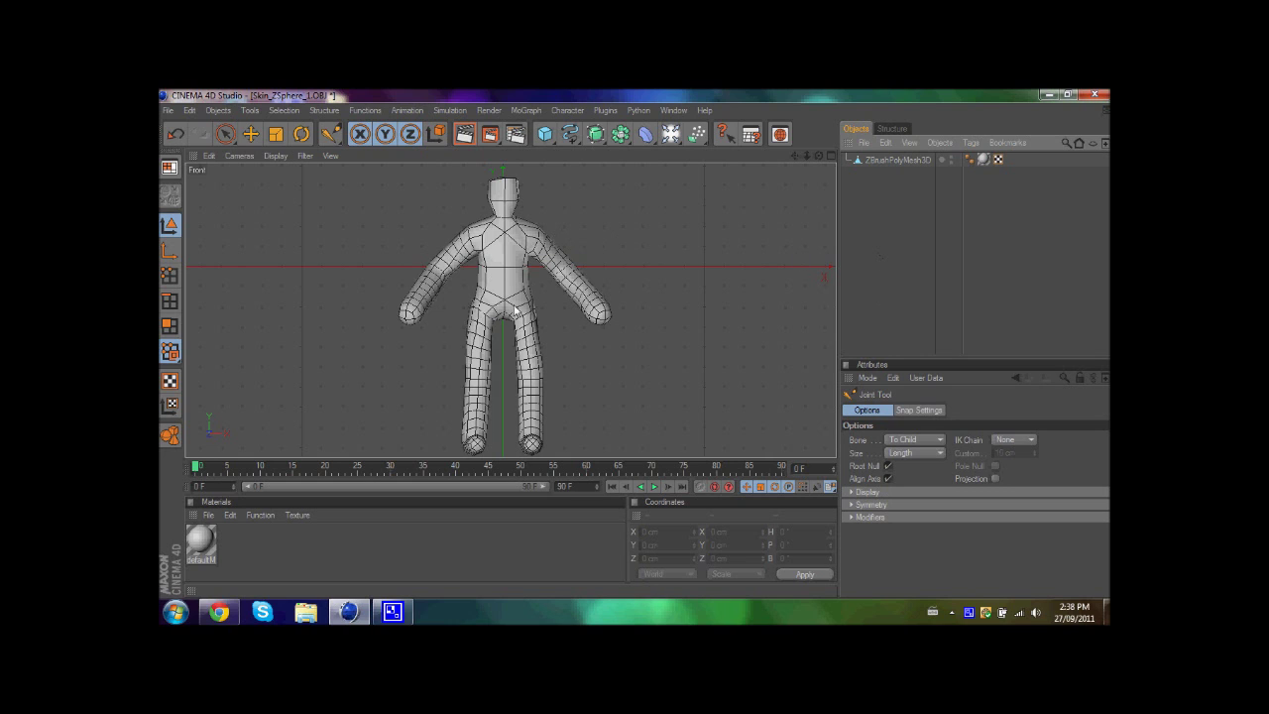
# Step: Select the ZBrushPolyMesh3D figure and set its heading rotation to -180°
pyautogui.click(299, 135)
pyautogui.click(518, 274)
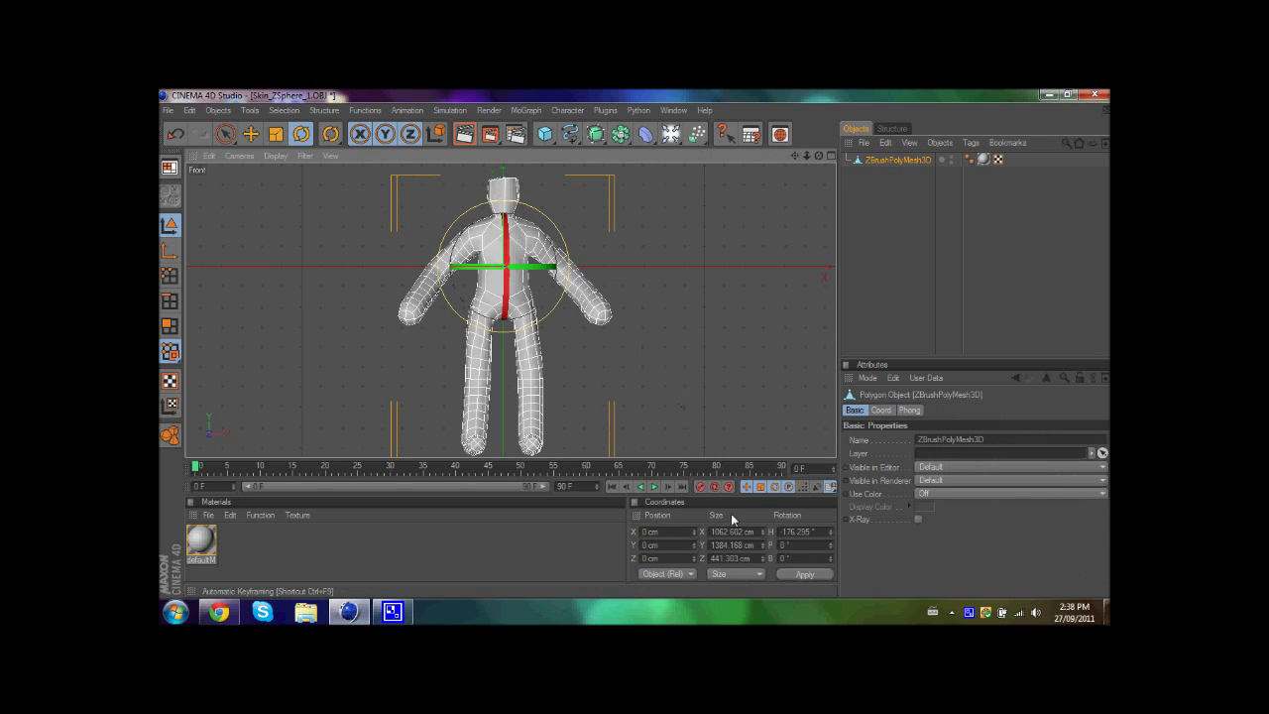
pyautogui.click(817, 534)
pyautogui.press('BackSpace')
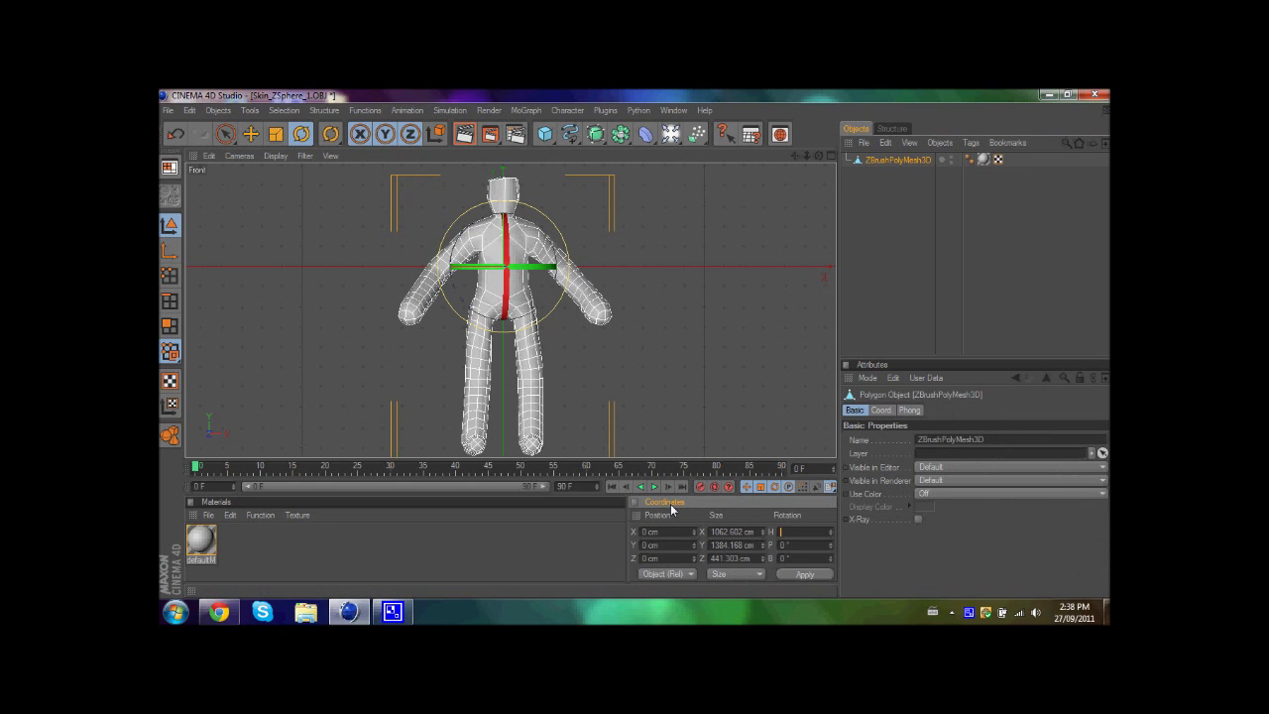
pyautogui.write('-180')
pyautogui.press('Return')
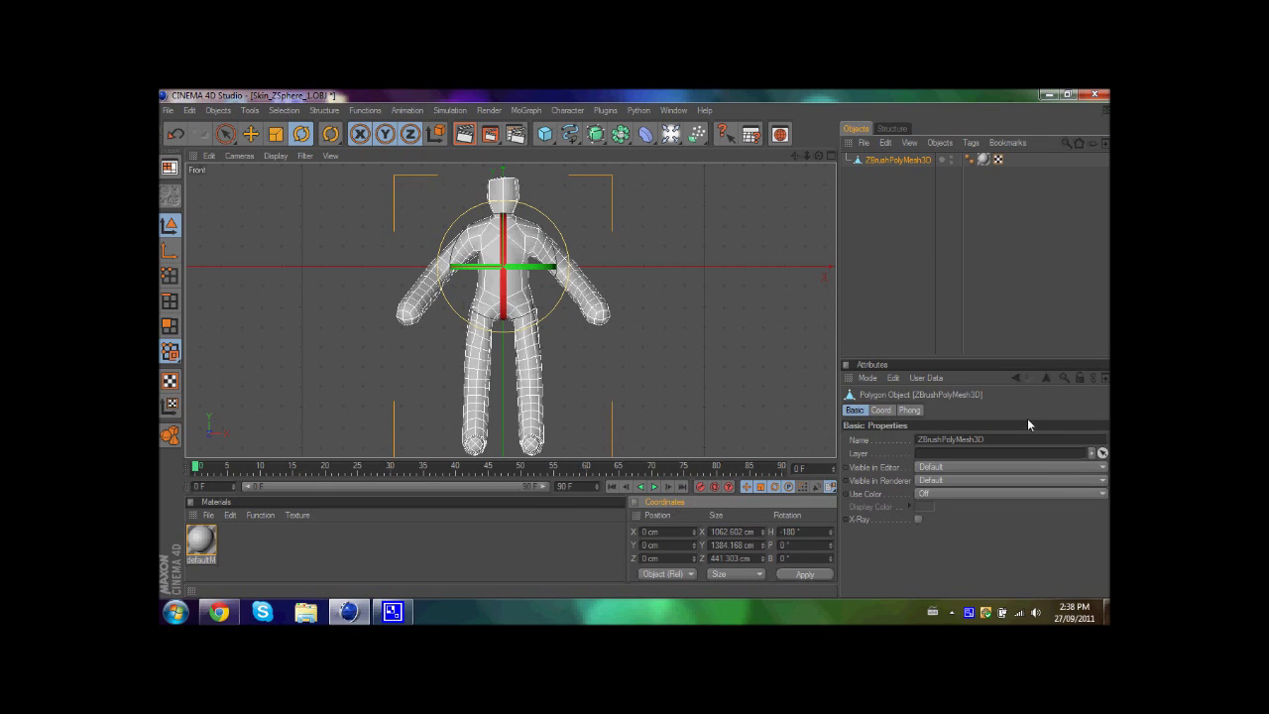
# Step: With the figure deselected, draw a spine chain of seven joints up the body's centreline from the pelvis to the head with the Joint Tool
pyautogui.click(939, 264)
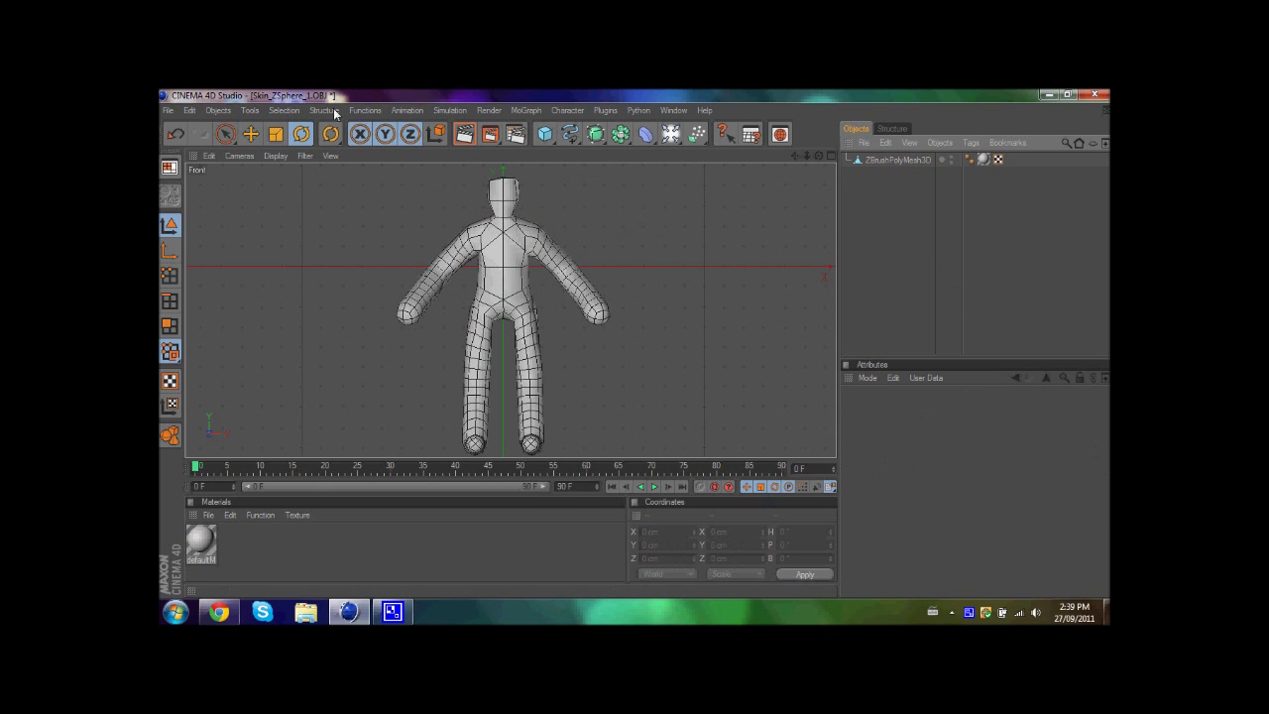
pyautogui.moveTo(331, 133); pyautogui.dragTo(363, 176)
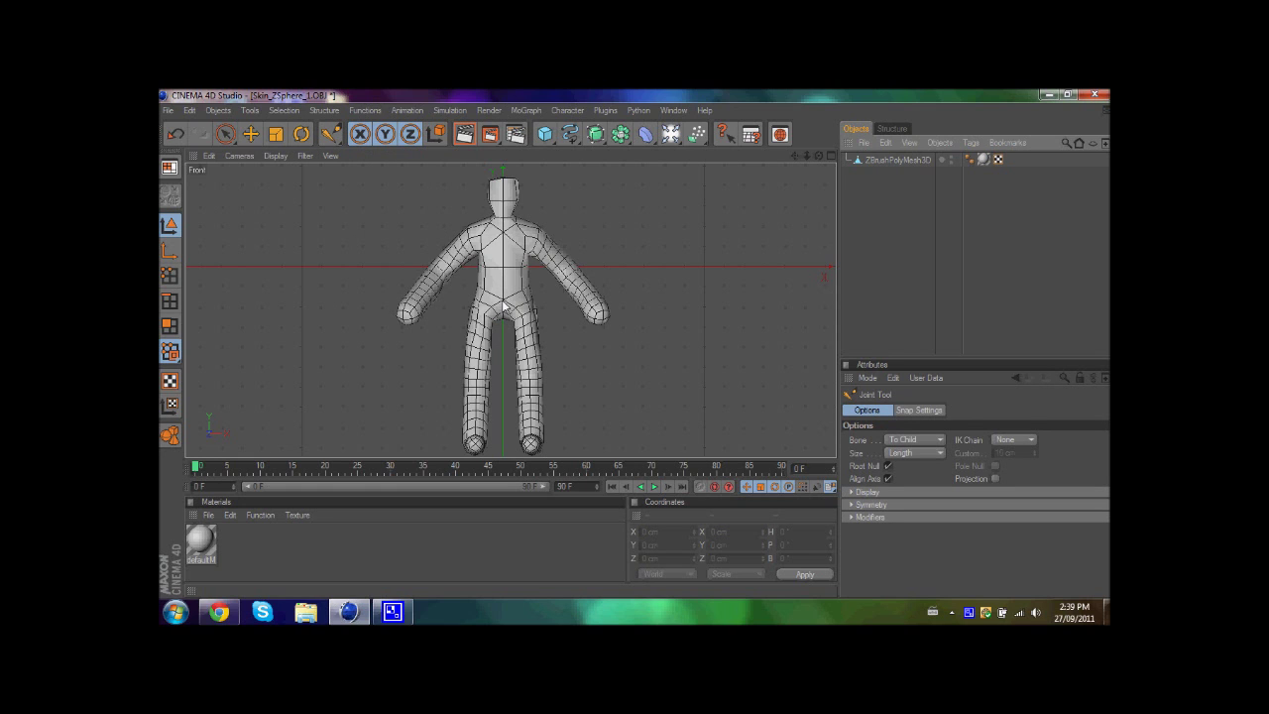
pyautogui.keyDown('ctrl'); pyautogui.click(502, 299); pyautogui.keyUp('ctrl')
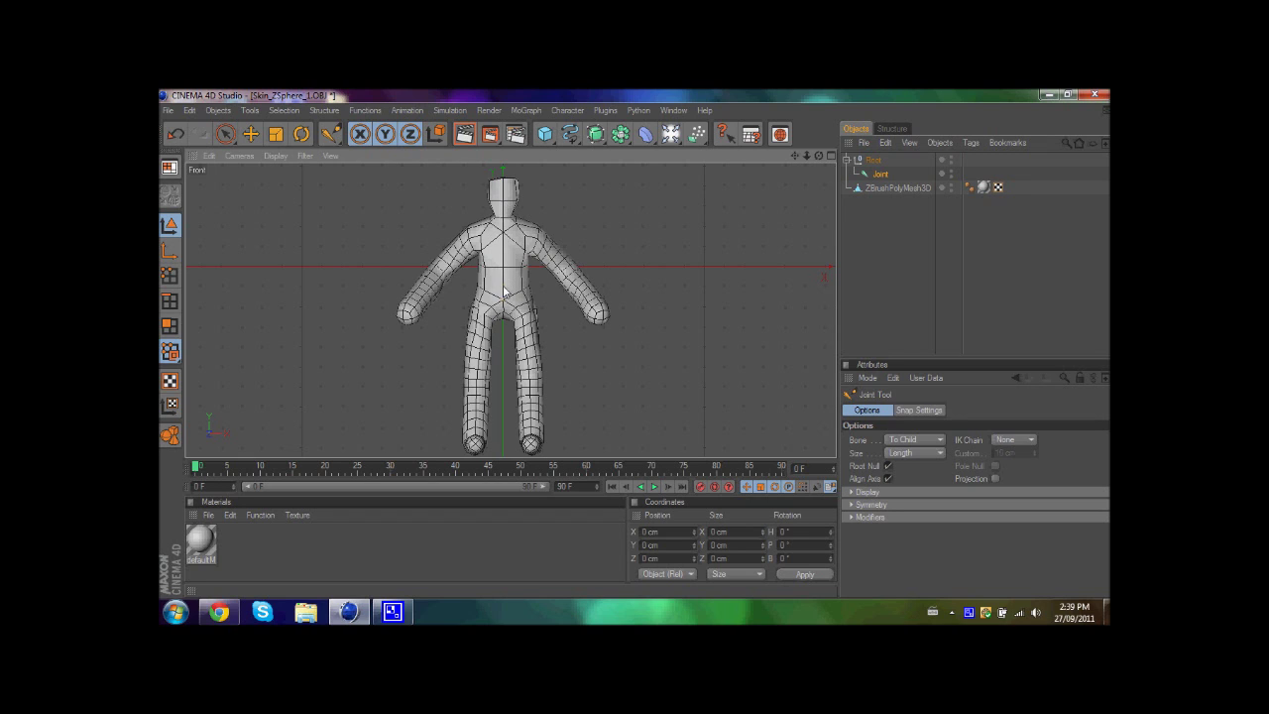
pyautogui.keyDown('ctrl'); pyautogui.click(503, 290); pyautogui.keyUp('ctrl')
pyautogui.keyDown('ctrl'); pyautogui.click(504, 266); pyautogui.keyUp('ctrl')
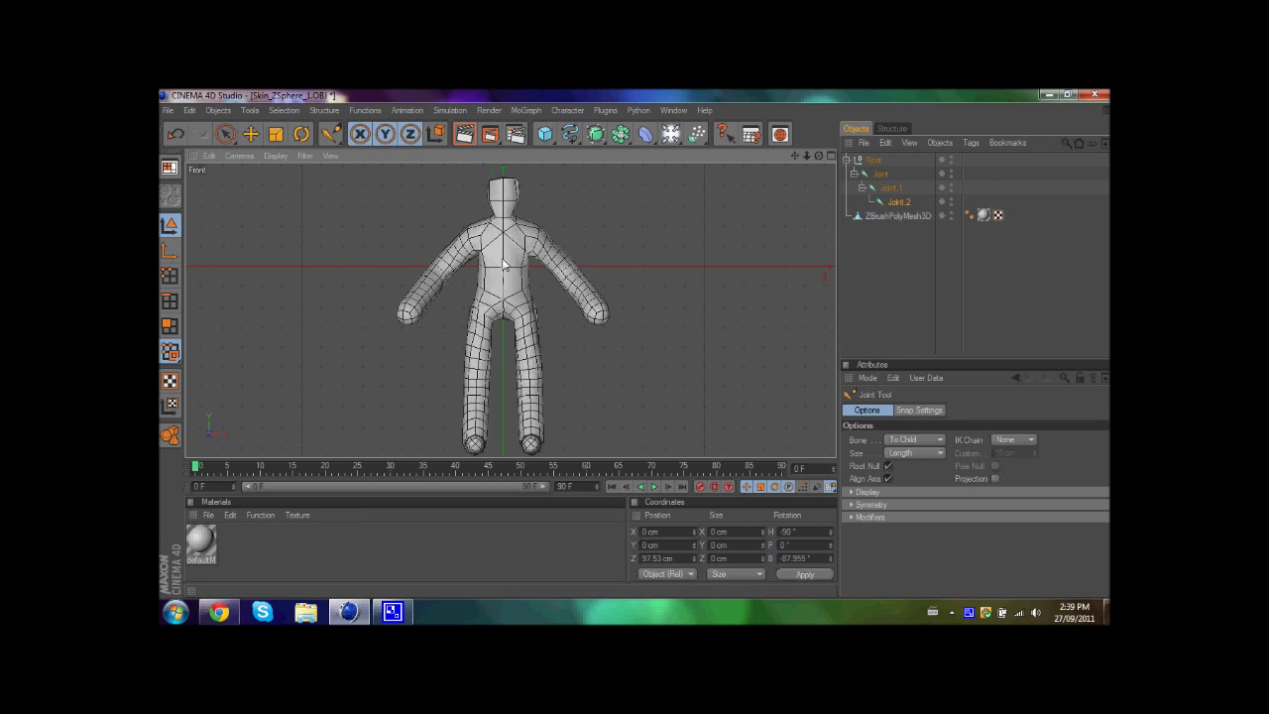
pyautogui.keyDown('ctrl'); pyautogui.click(503, 256); pyautogui.keyUp('ctrl')
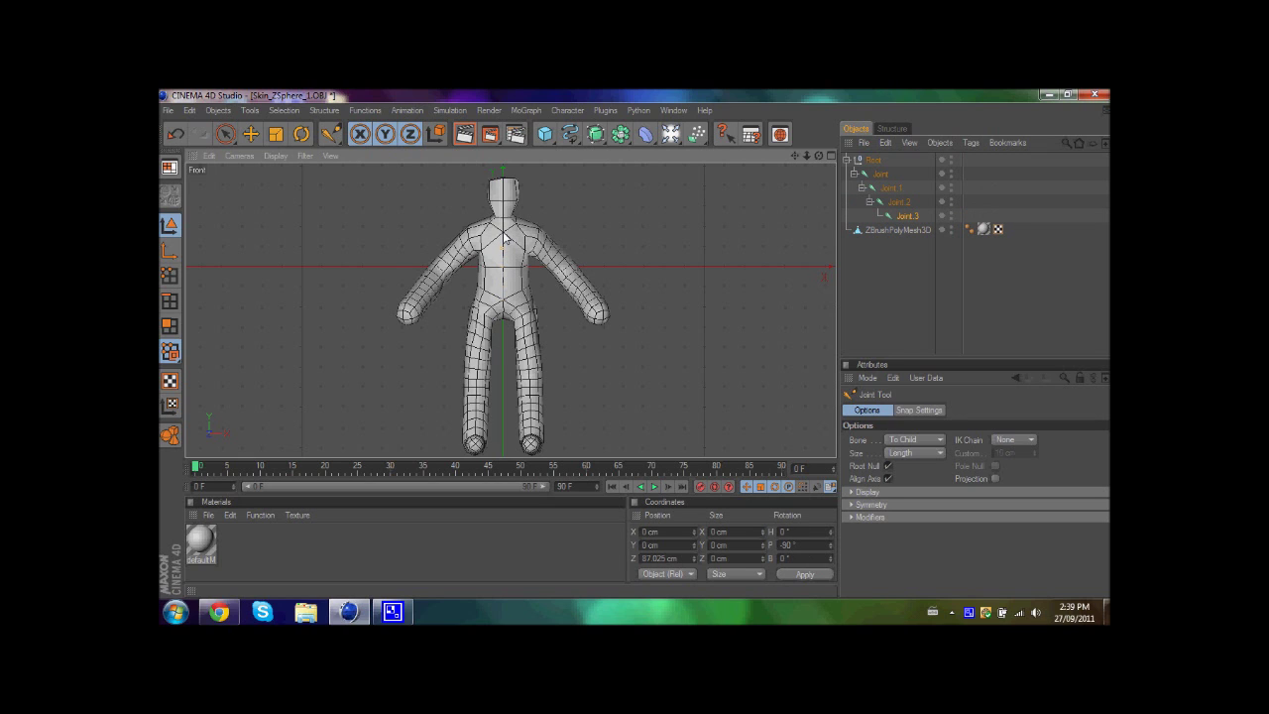
pyautogui.keyDown('ctrl'); pyautogui.click(504, 238); pyautogui.keyUp('ctrl')
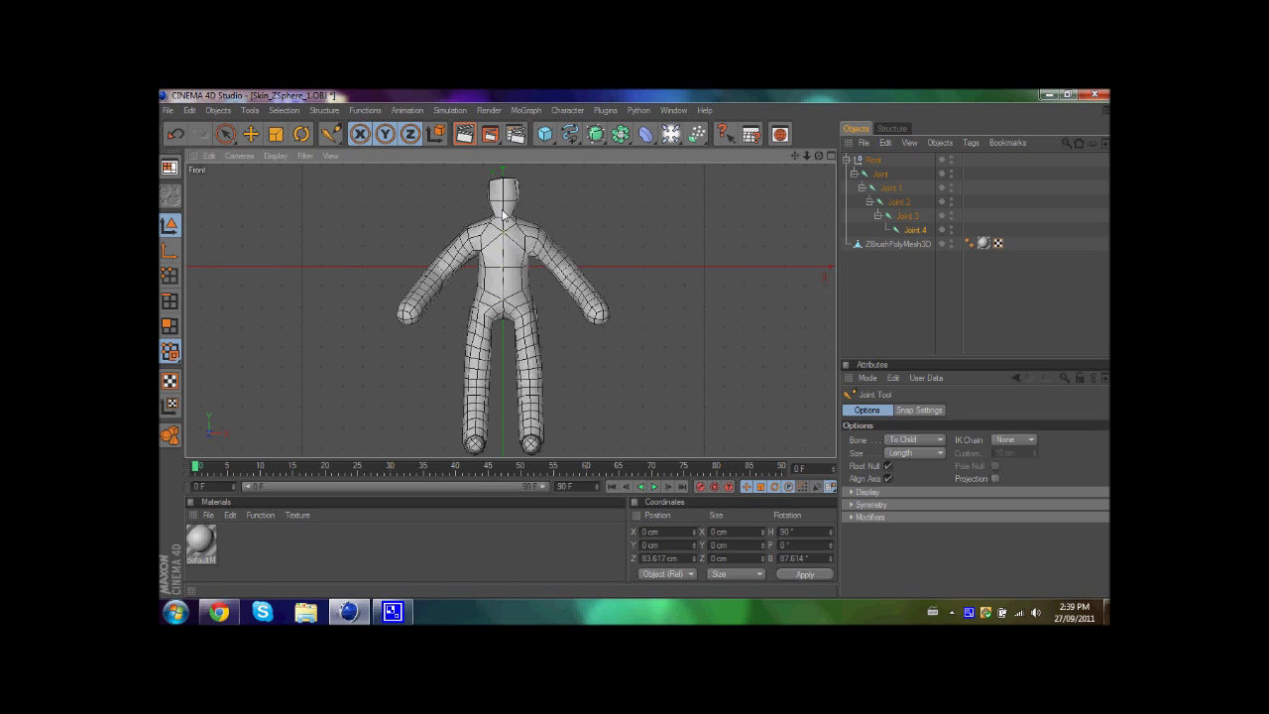
pyautogui.keyDown('ctrl'); pyautogui.click(504, 224); pyautogui.keyUp('ctrl')
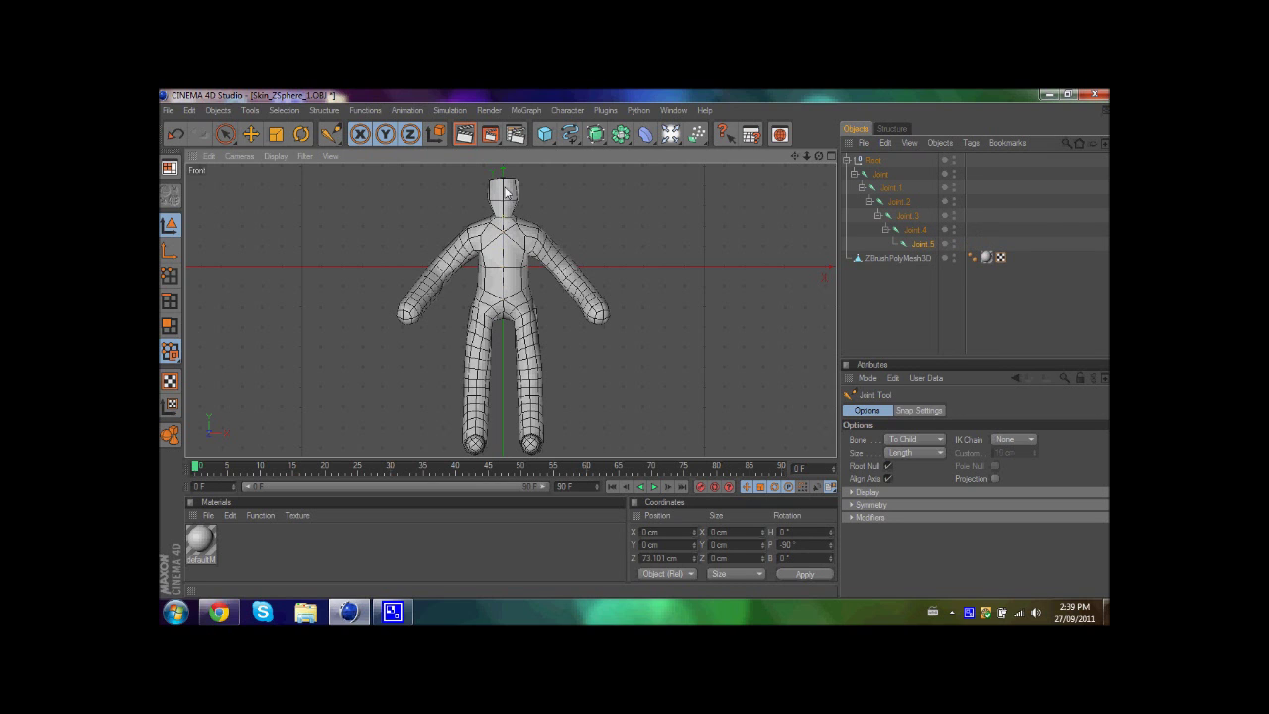
pyautogui.keyDown('ctrl'); pyautogui.click(505, 190); pyautogui.keyUp('ctrl')
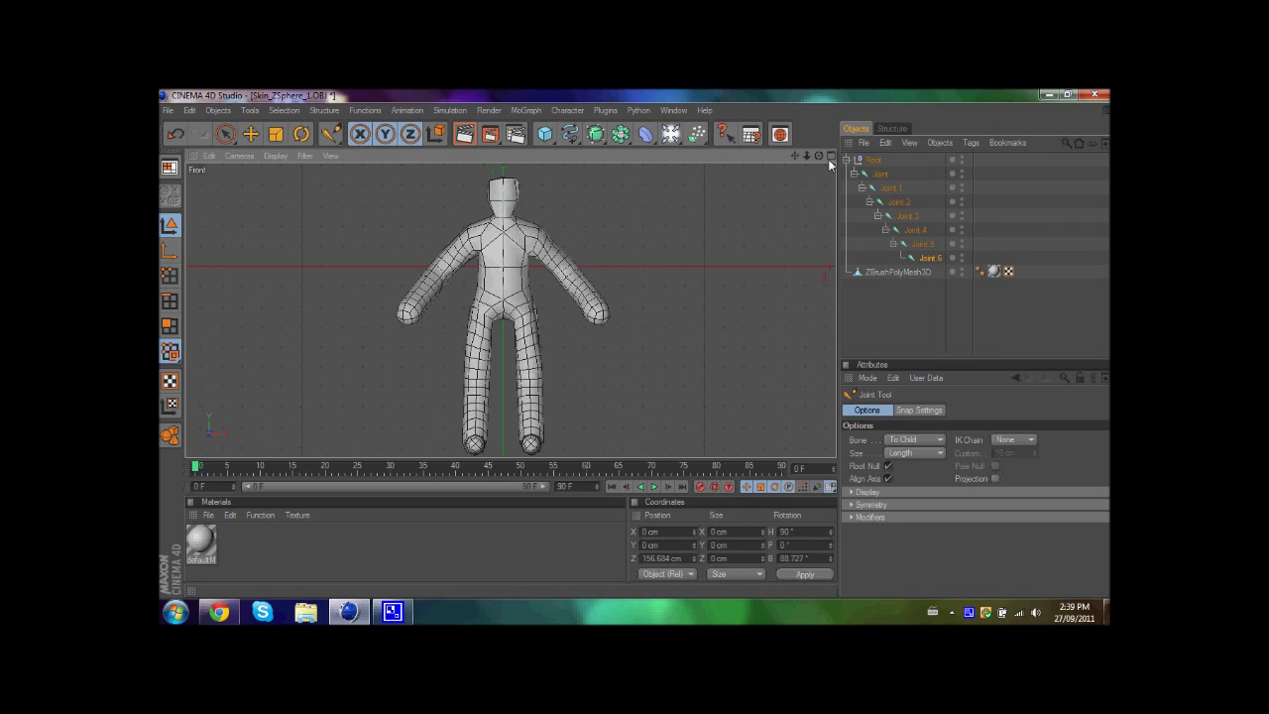
# Step: In the enlarged right view, move the end joint toward the front of the head and reposition the neck joint inside the neck
pyautogui.click(830, 156)
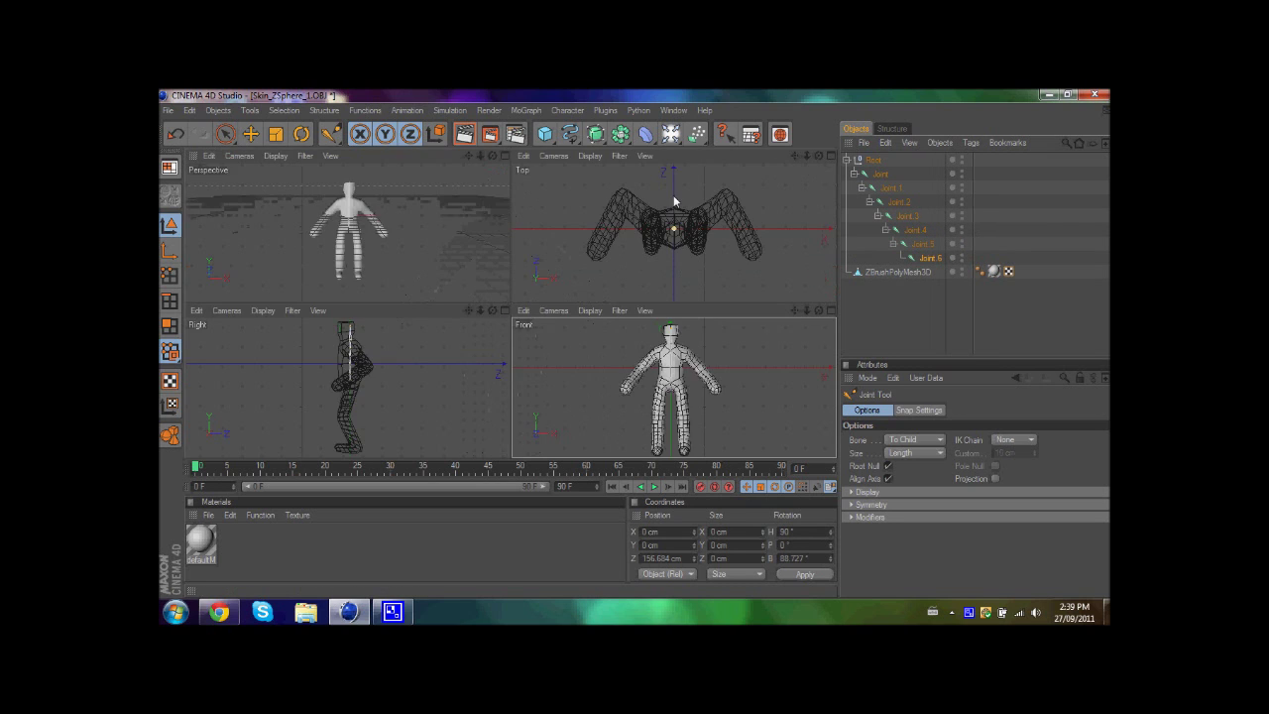
pyautogui.click(504, 309)
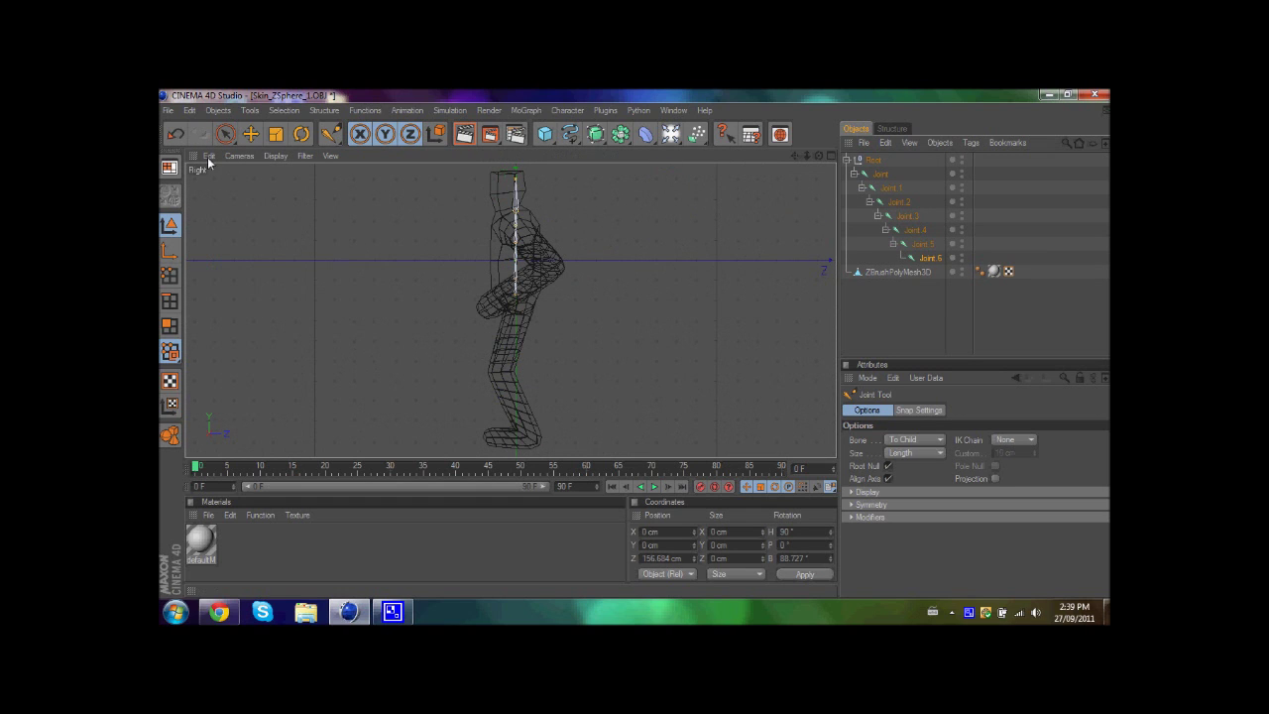
pyautogui.click(509, 184)
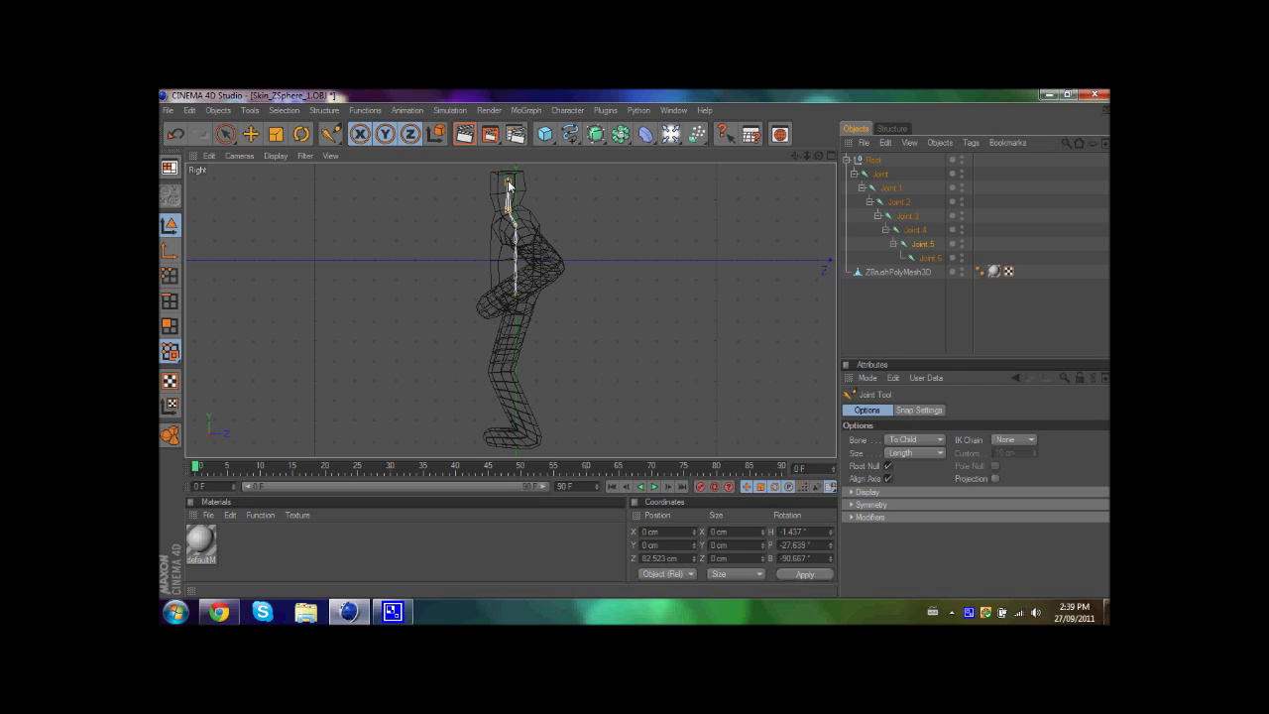
pyautogui.click(501, 185)
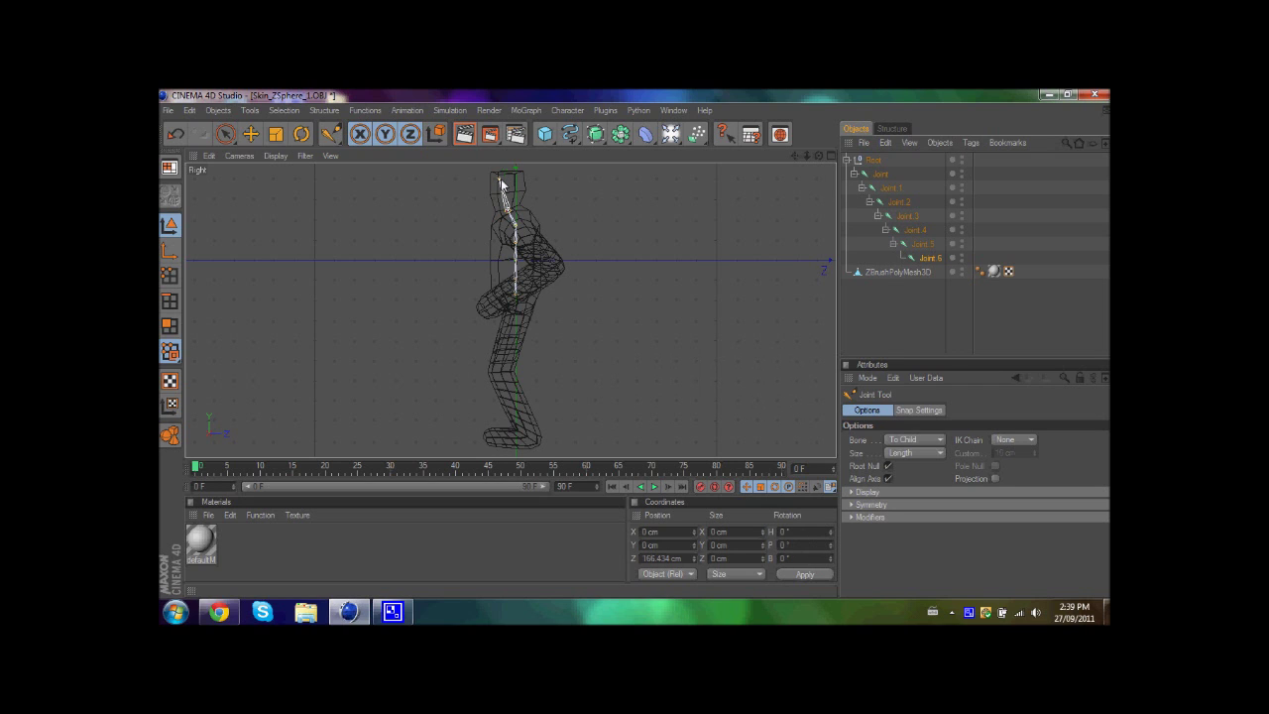
pyautogui.moveTo(501, 185); pyautogui.dragTo(507, 208)
pyautogui.click(510, 208)
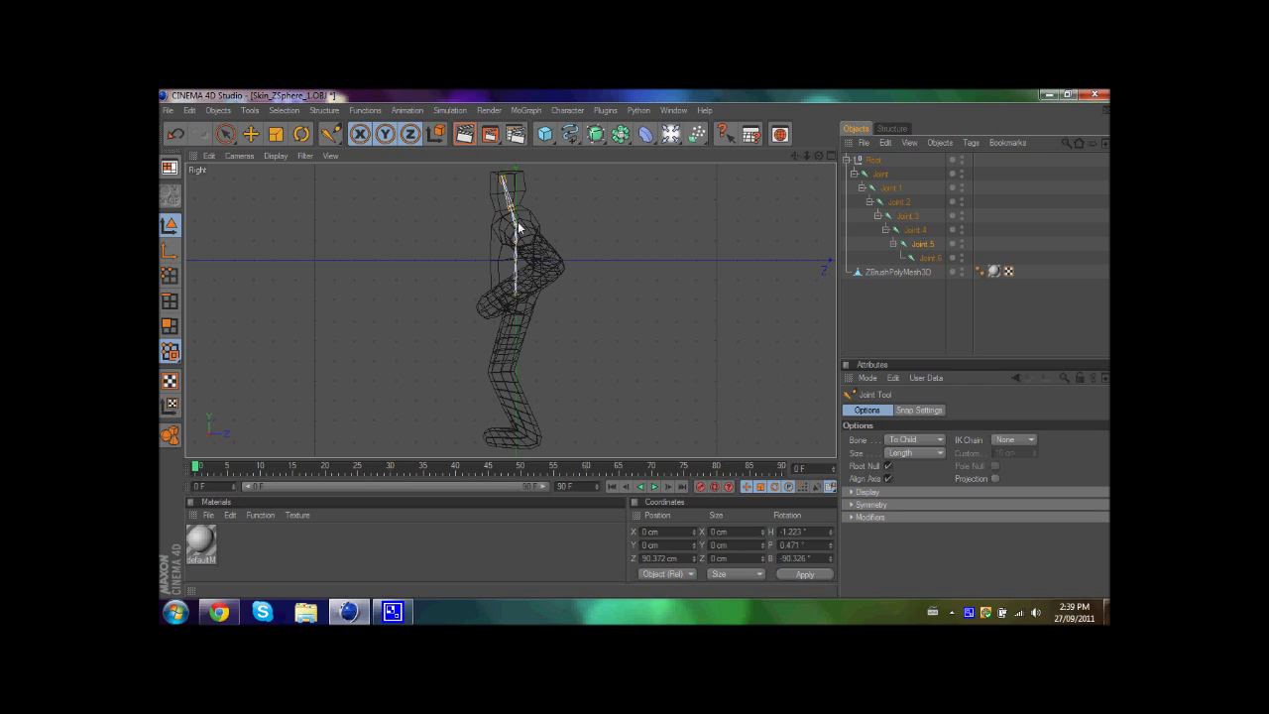
# Step: In the right view, shift the torso joints to follow the spine's curve and refine the joints at the base of the neck
pyautogui.click(516, 229)
pyautogui.click(519, 248)
pyautogui.click(518, 267)
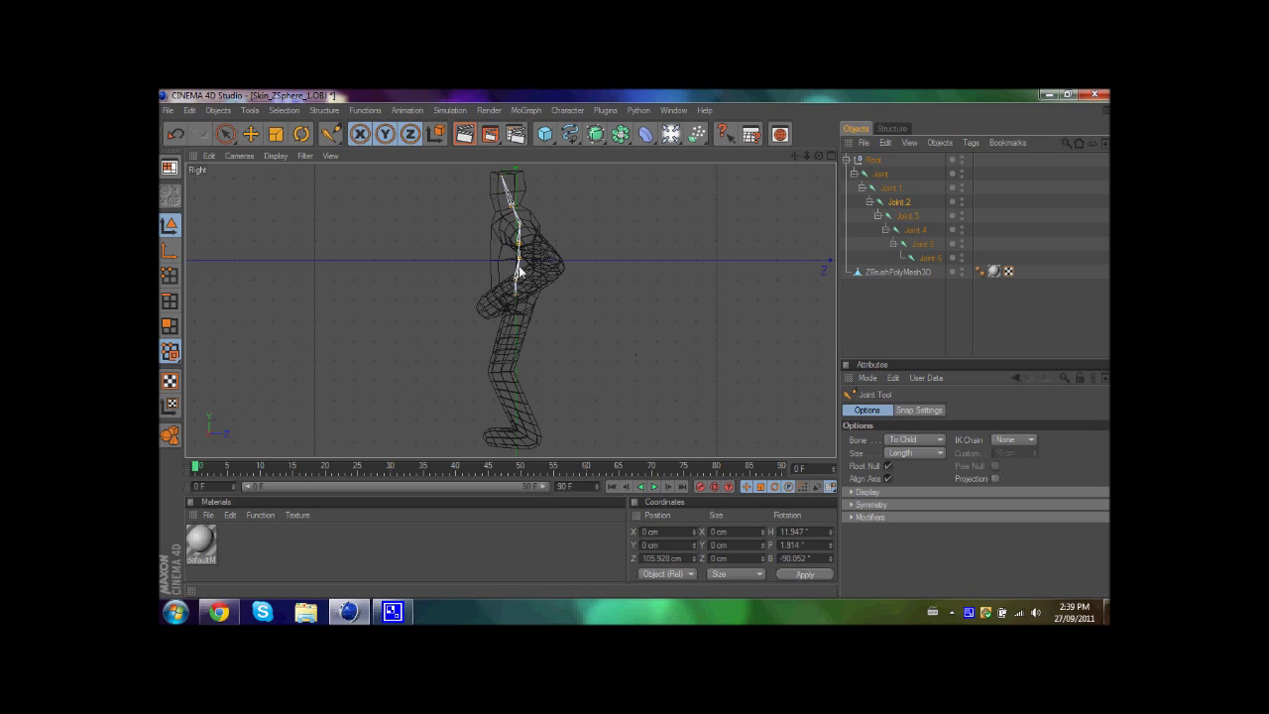
pyautogui.click(517, 280)
pyautogui.moveTo(520, 259); pyautogui.dragTo(518, 223)
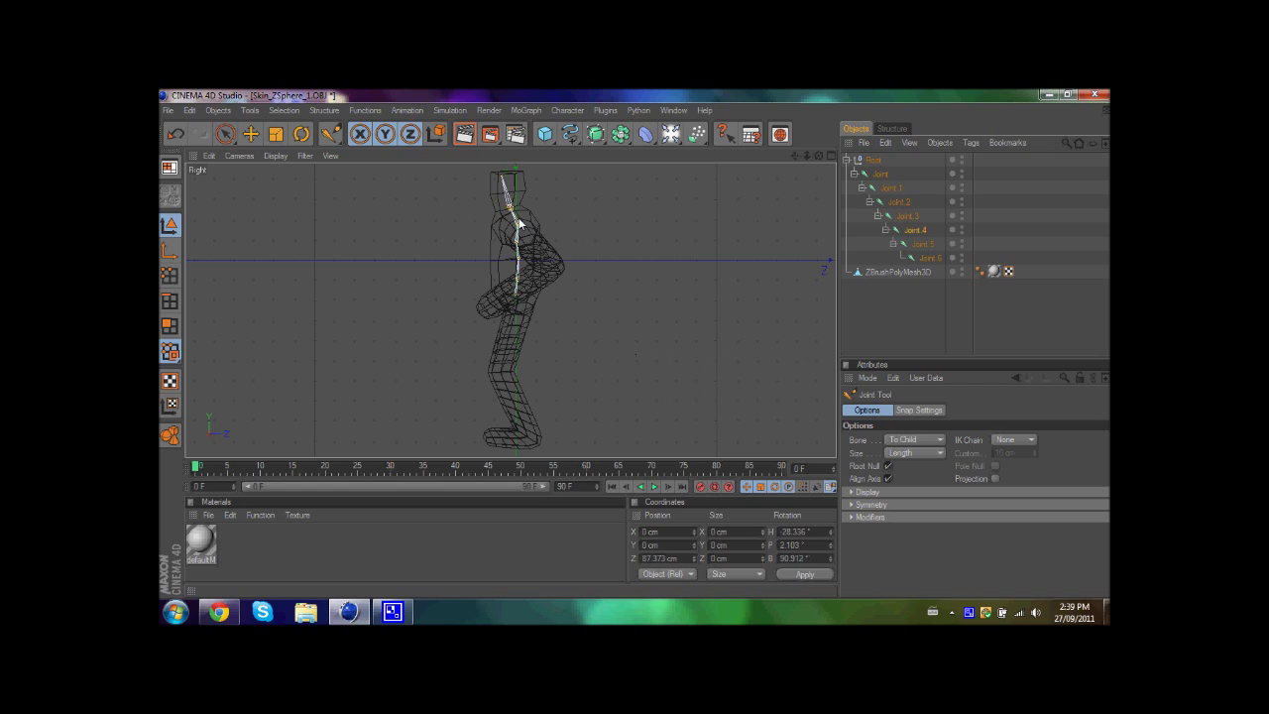
pyautogui.click(516, 226)
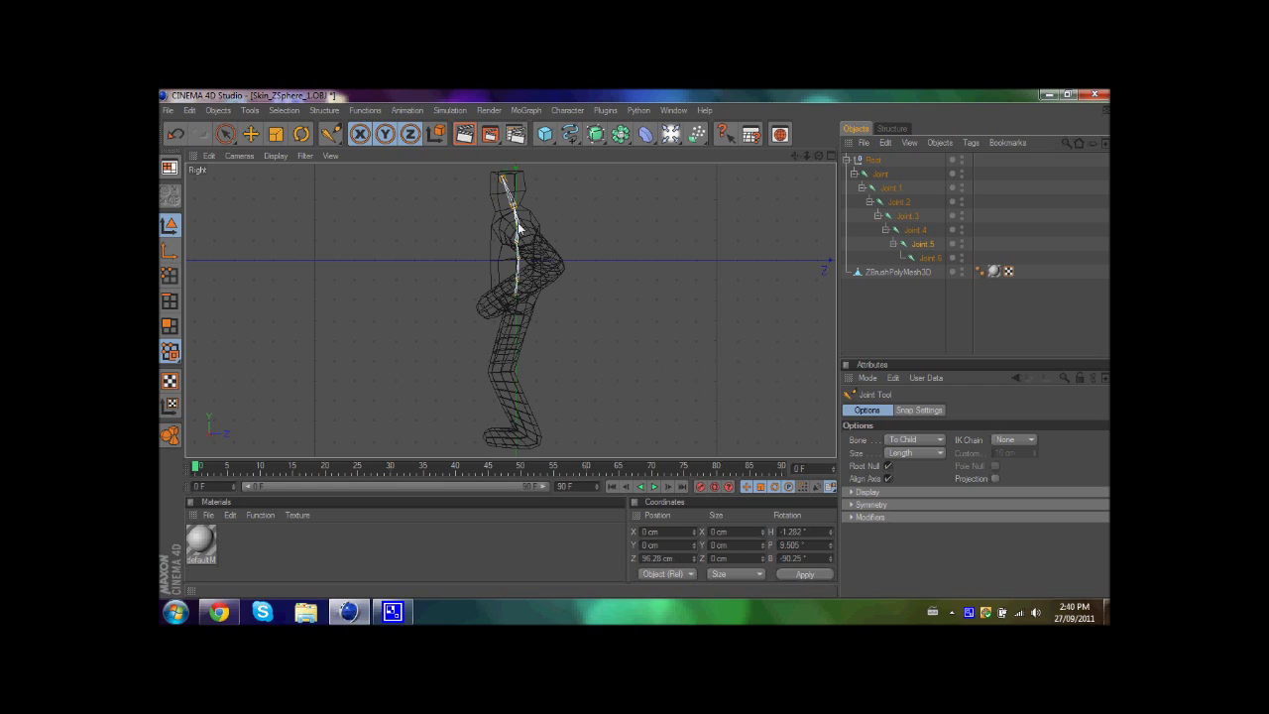
pyautogui.click(518, 220)
# Step: Return to the enlarged front view and set the Joint Tool options to Root Null off and Symmetry to Draw
pyautogui.click(830, 156)
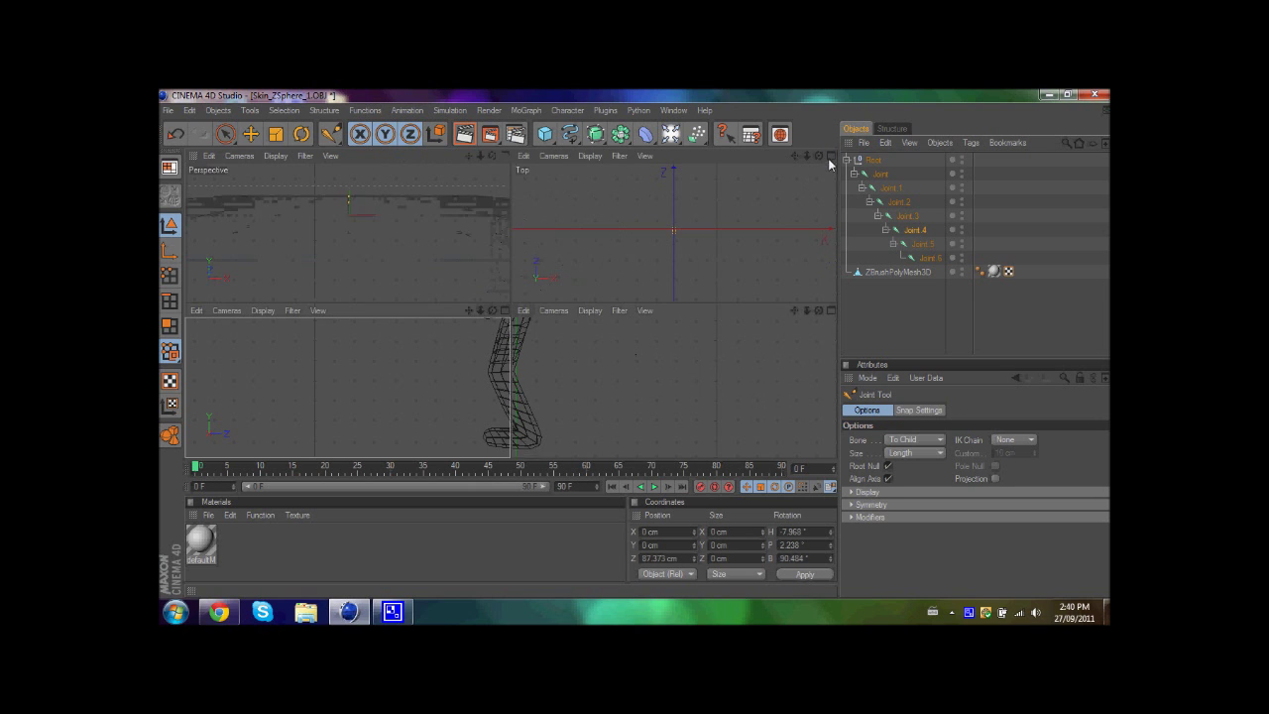
pyautogui.click(829, 311)
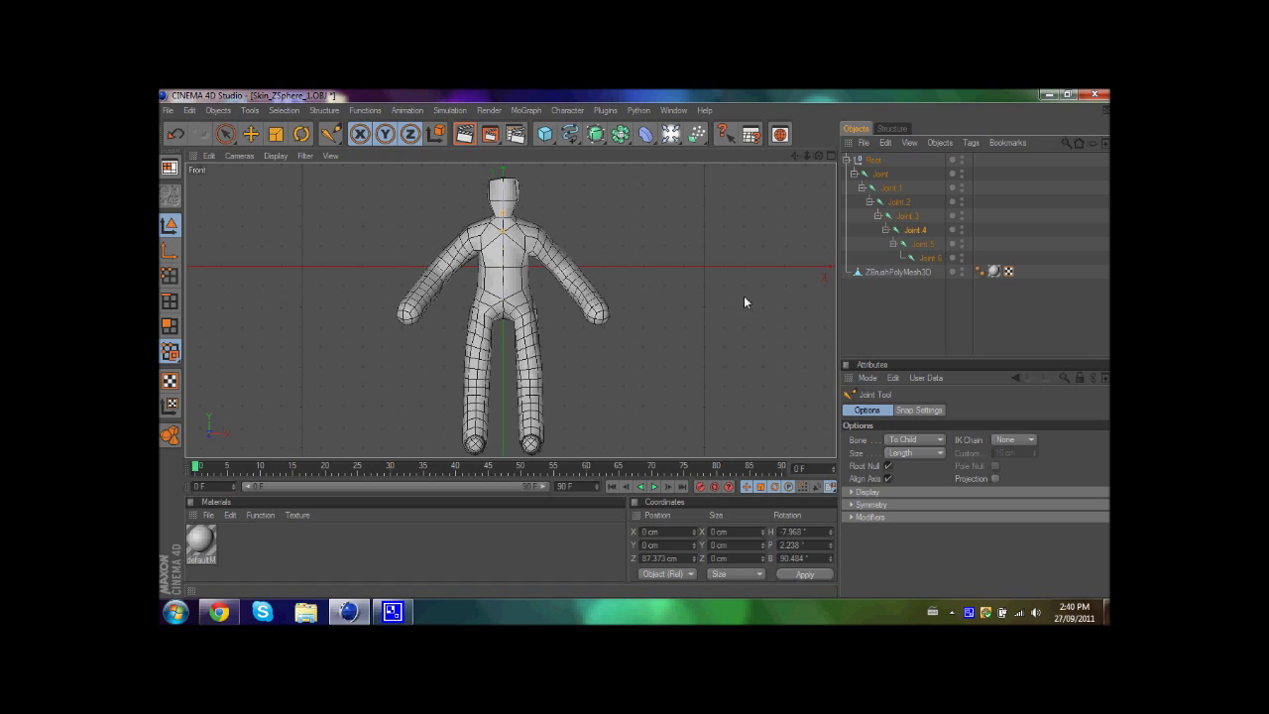
pyautogui.click(888, 467)
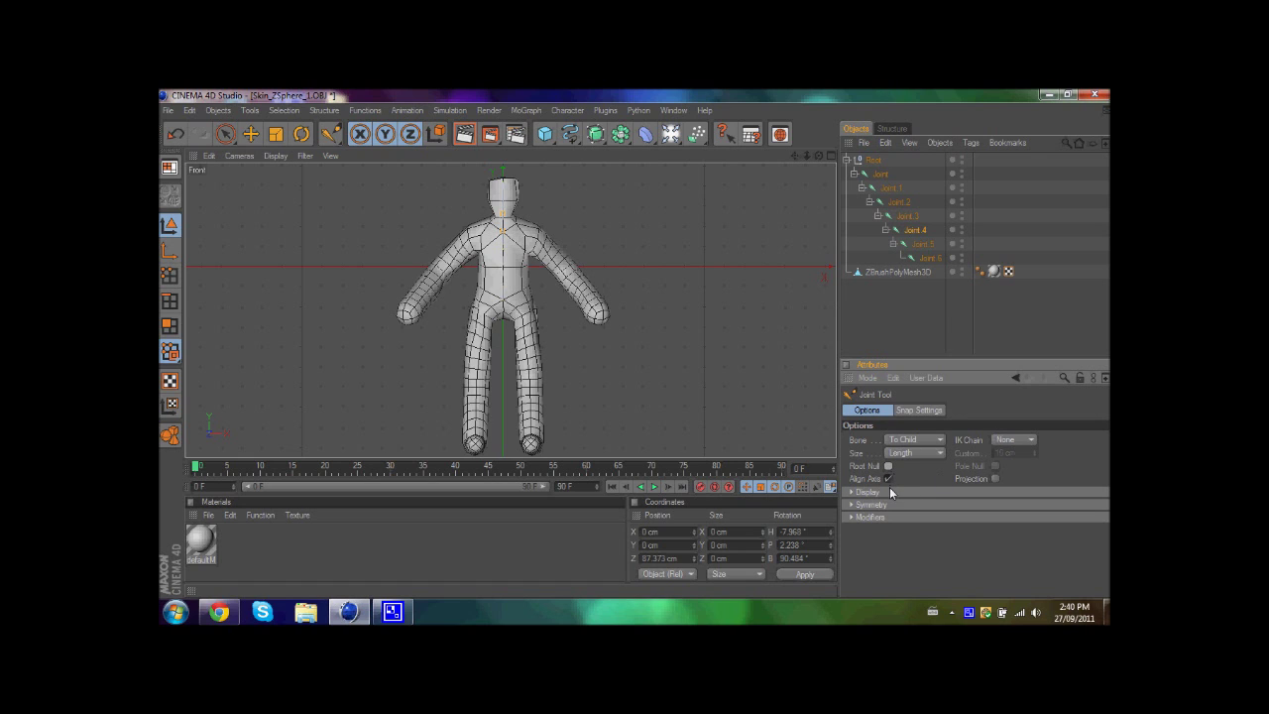
pyautogui.click(864, 505)
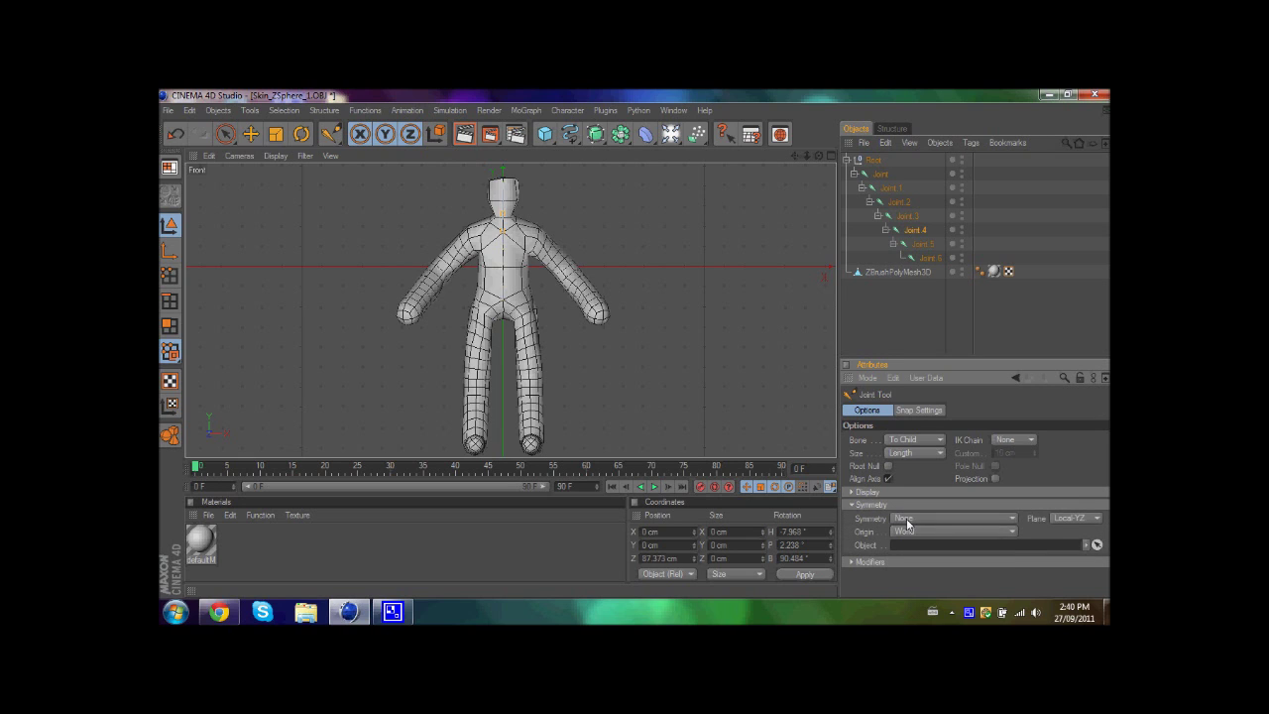
pyautogui.click(907, 518)
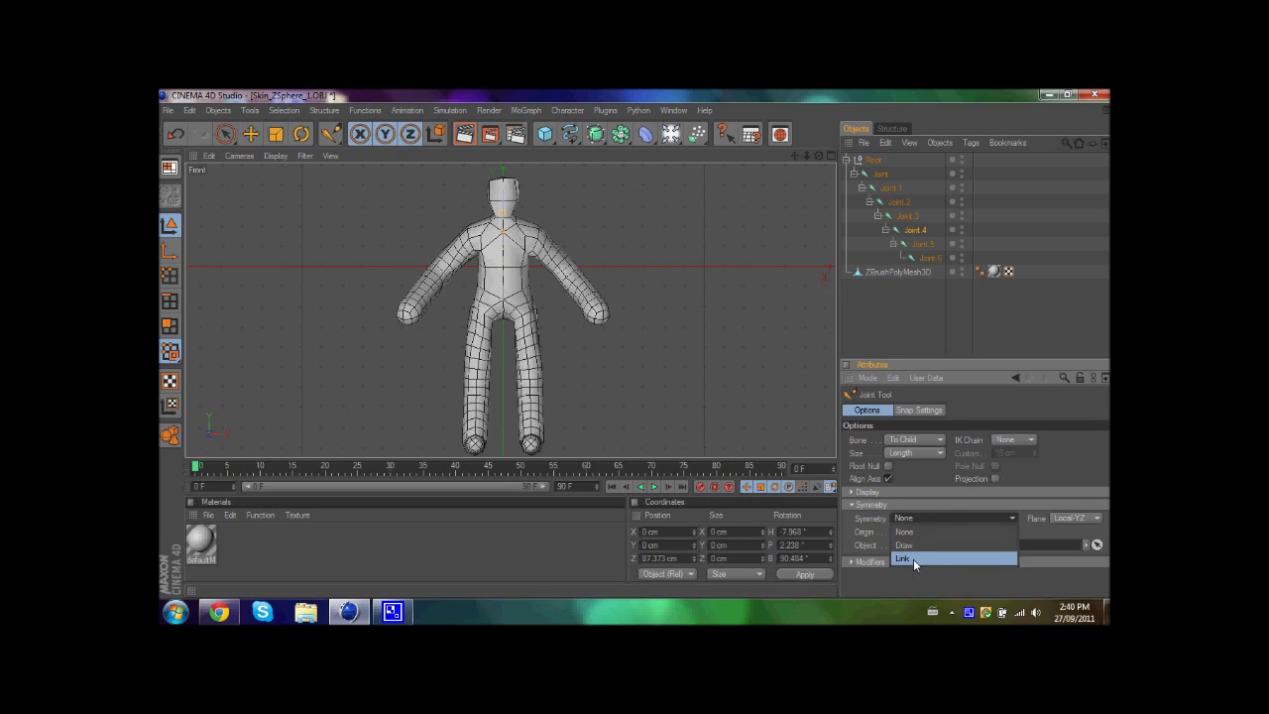
pyautogui.click(907, 545)
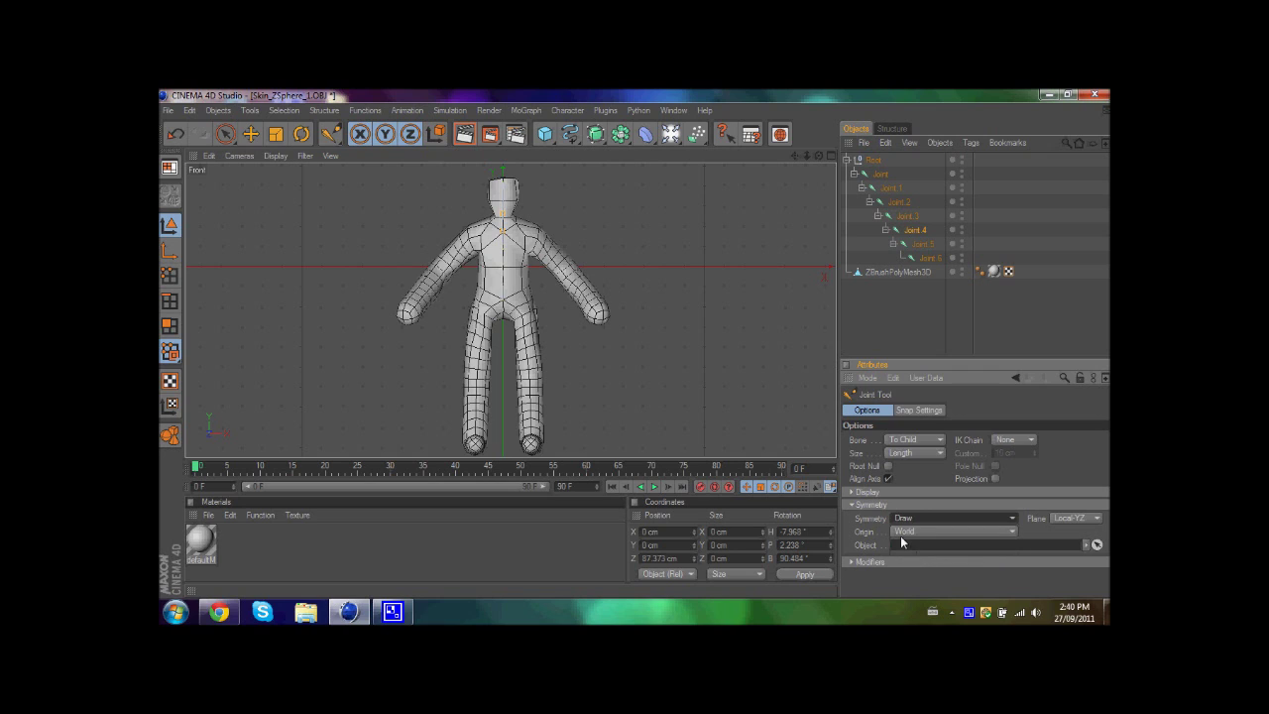
# Step: Draw symmetrical arm joints branching from the upper spine joint, placed at the shoulder, elbow, wrist and hand
pyautogui.keyDown('ctrl'); pyautogui.click(537, 240); pyautogui.keyUp('ctrl')
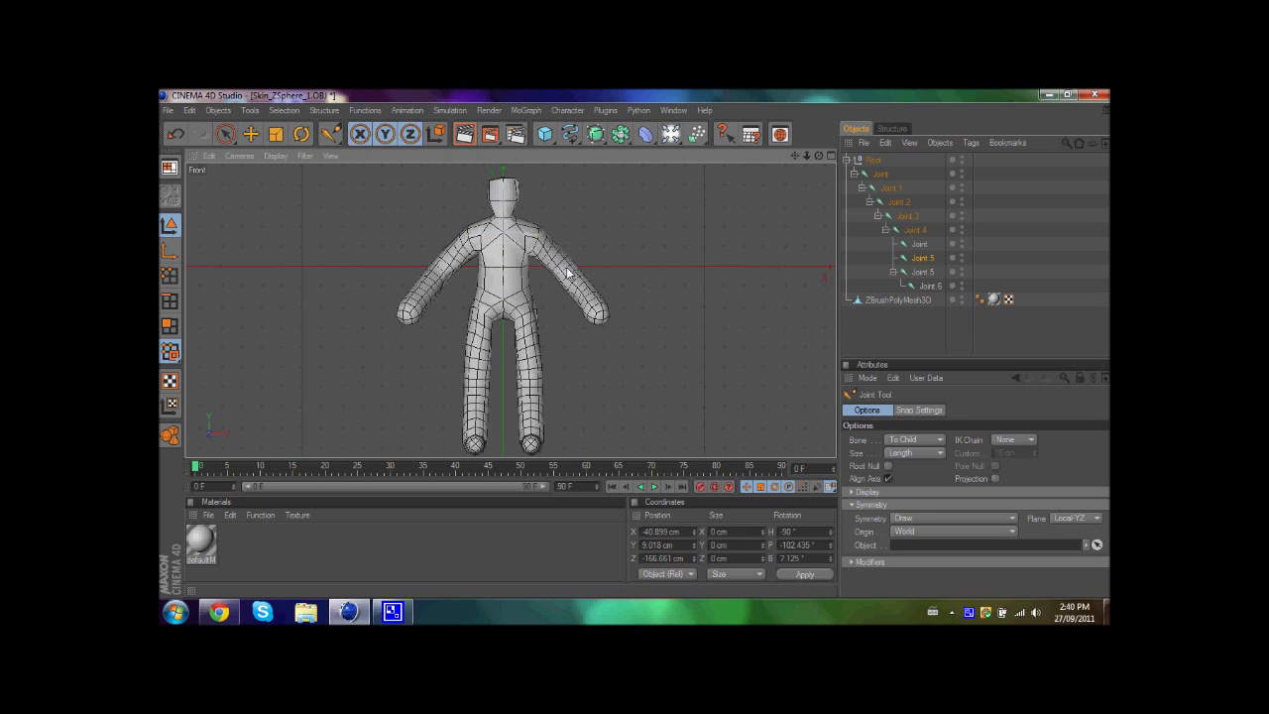
pyautogui.keyDown('ctrl'); pyautogui.click(568, 275); pyautogui.keyUp('ctrl')
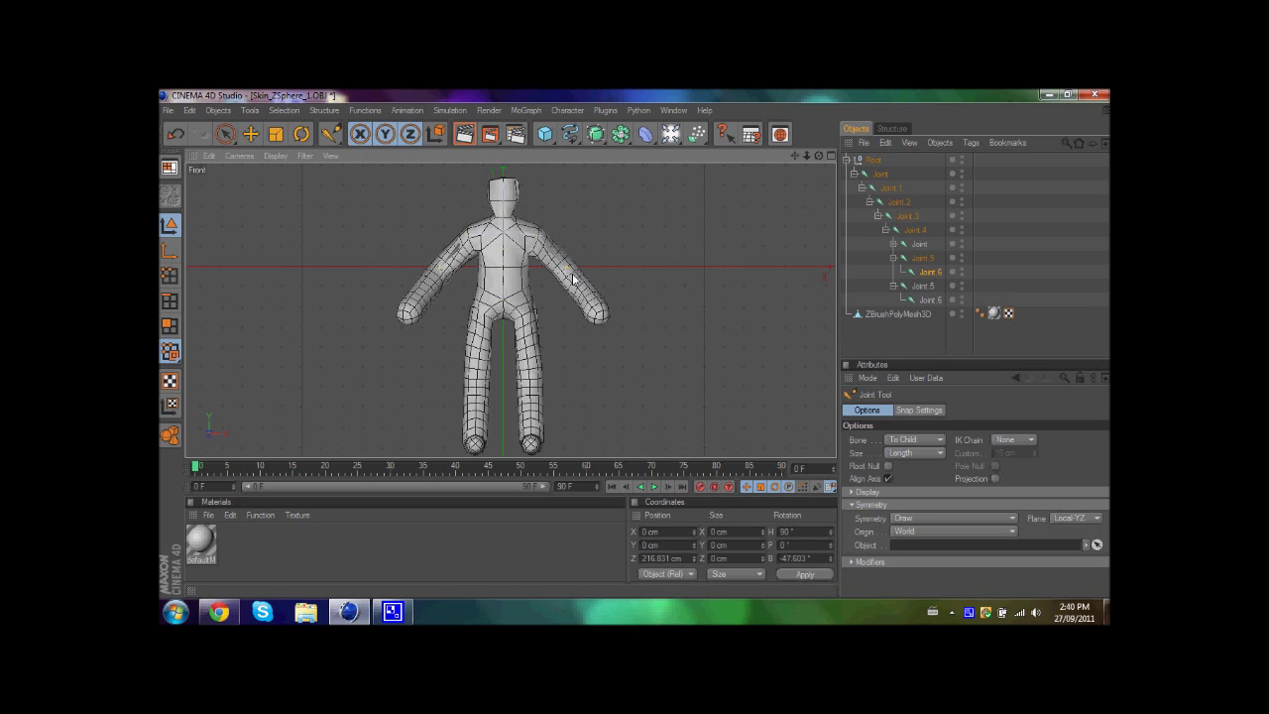
pyautogui.keyDown('ctrl'); pyautogui.click(595, 310); pyautogui.keyUp('ctrl')
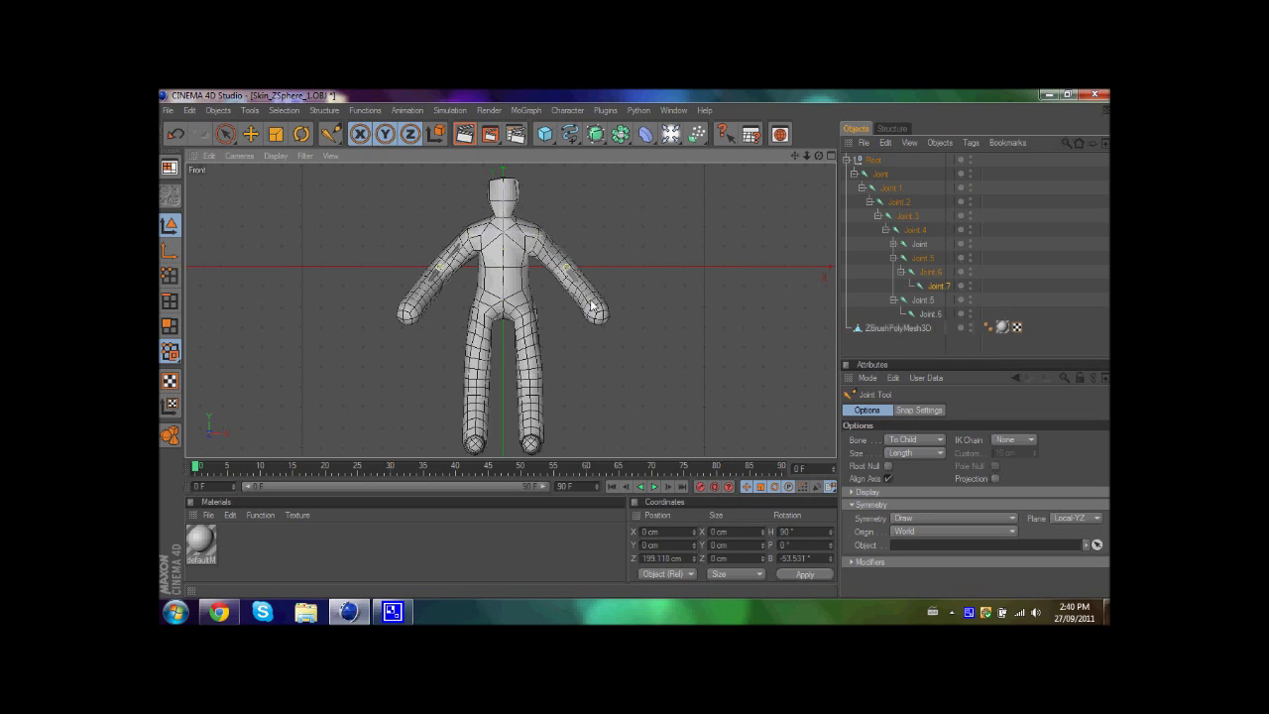
pyautogui.keyDown('ctrl'); pyautogui.click(600, 320); pyautogui.keyUp('ctrl')
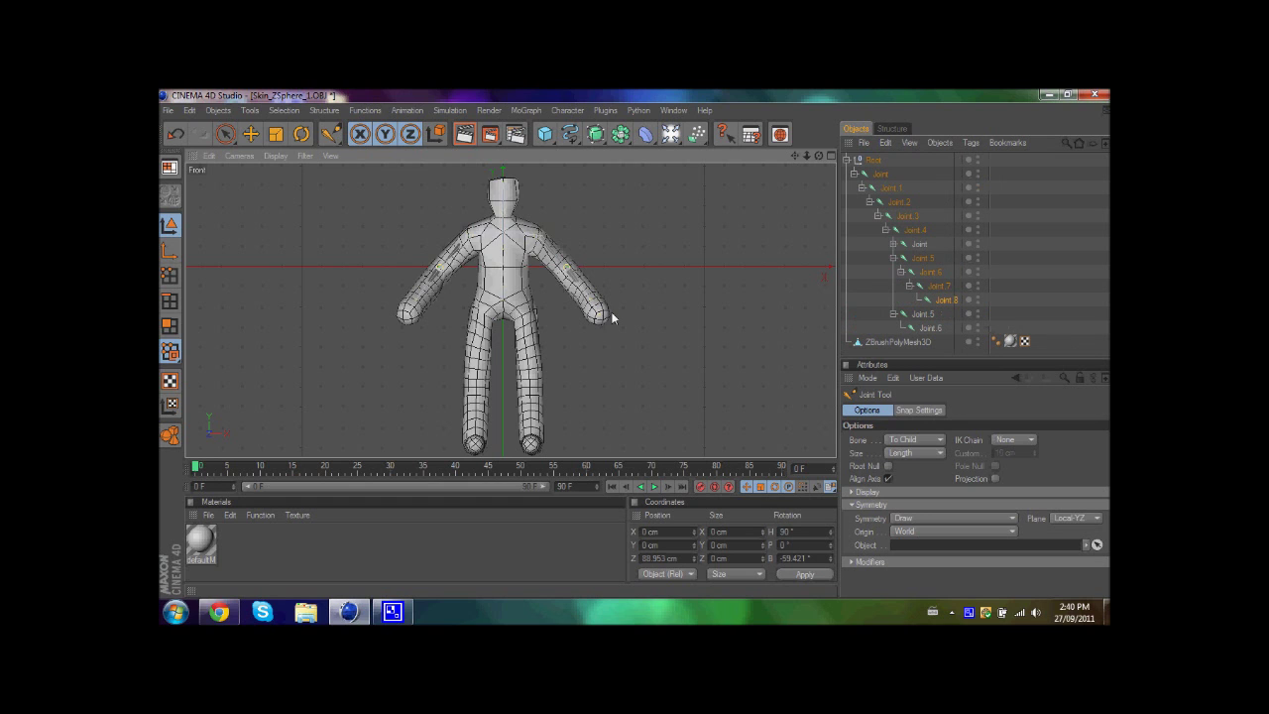
# Step: In the enlarged top view, move the shoulder, elbow, wrist and hand joints inside the bent arms of the mesh
pyautogui.click(830, 157)
pyautogui.click(829, 155)
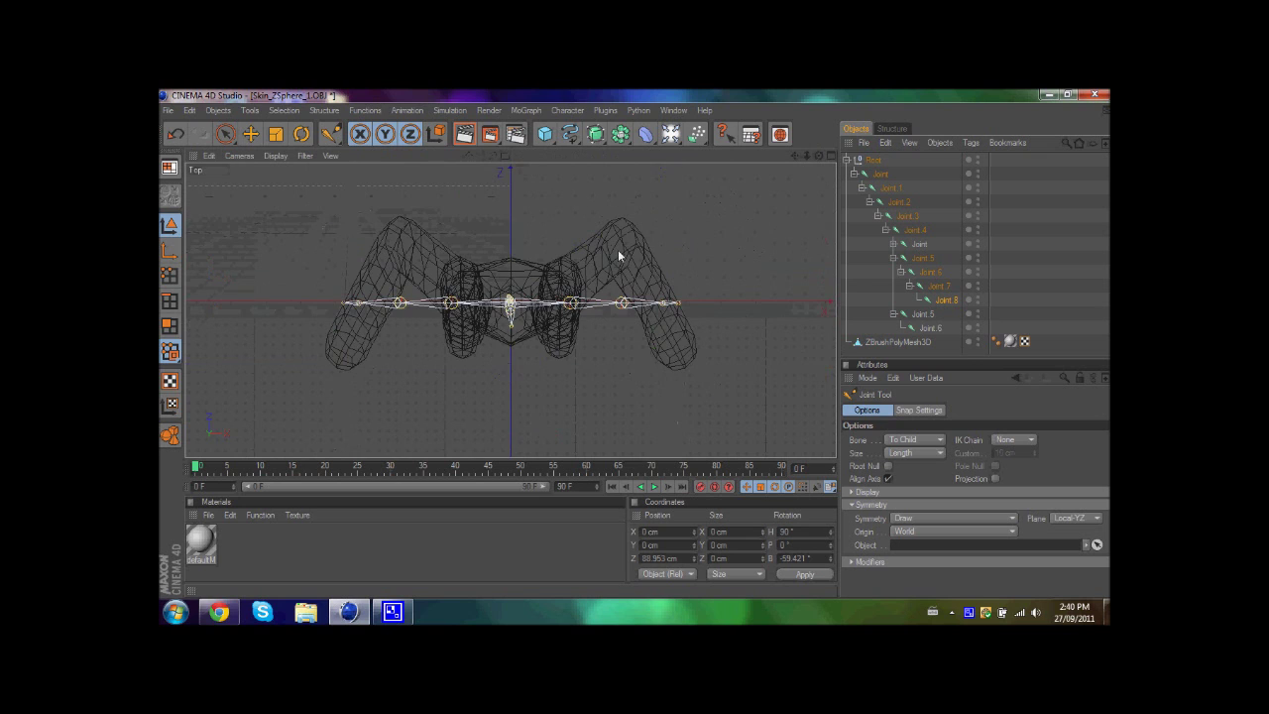
pyautogui.moveTo(571, 308); pyautogui.dragTo(635, 342)
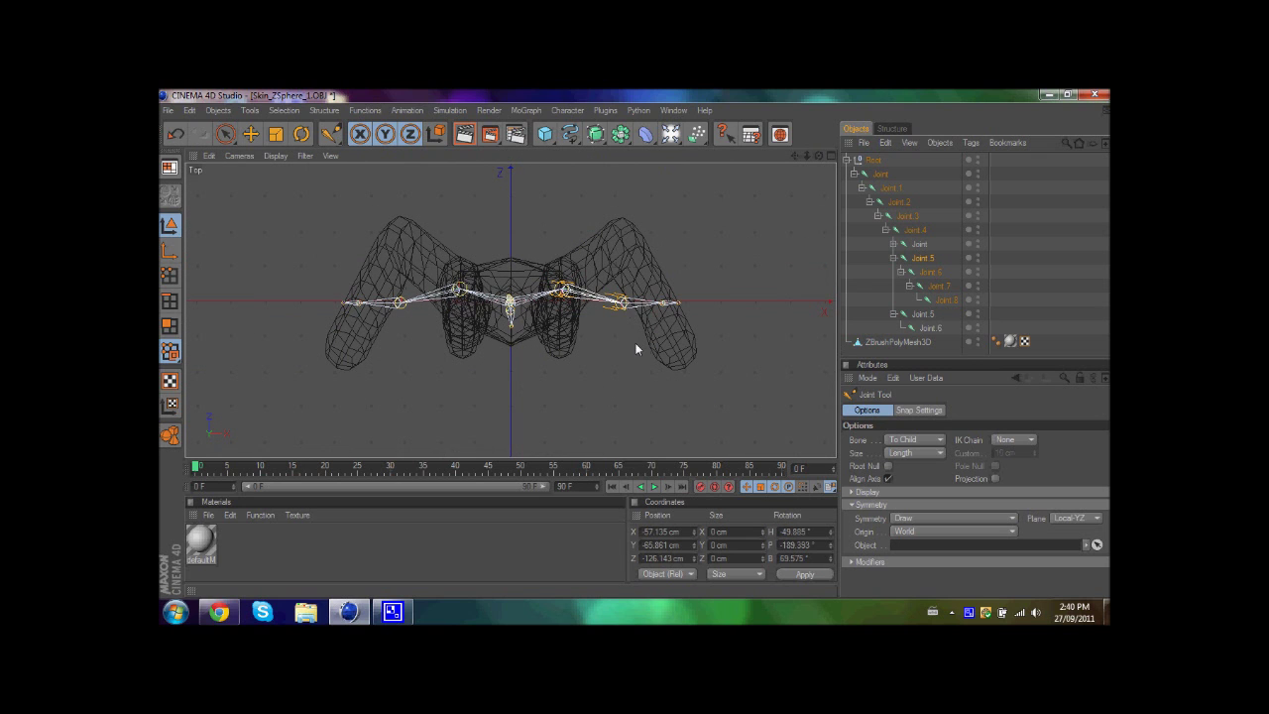
pyautogui.moveTo(622, 301); pyautogui.dragTo(625, 240)
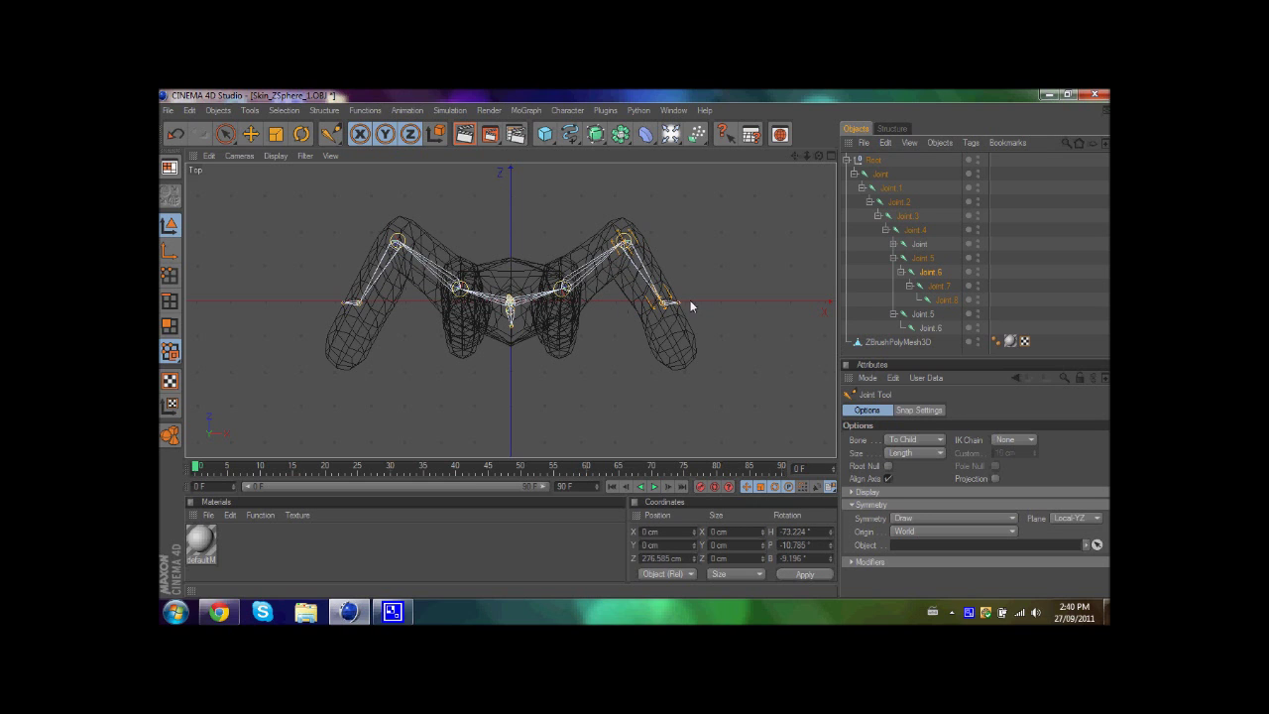
pyautogui.moveTo(667, 302); pyautogui.dragTo(636, 349)
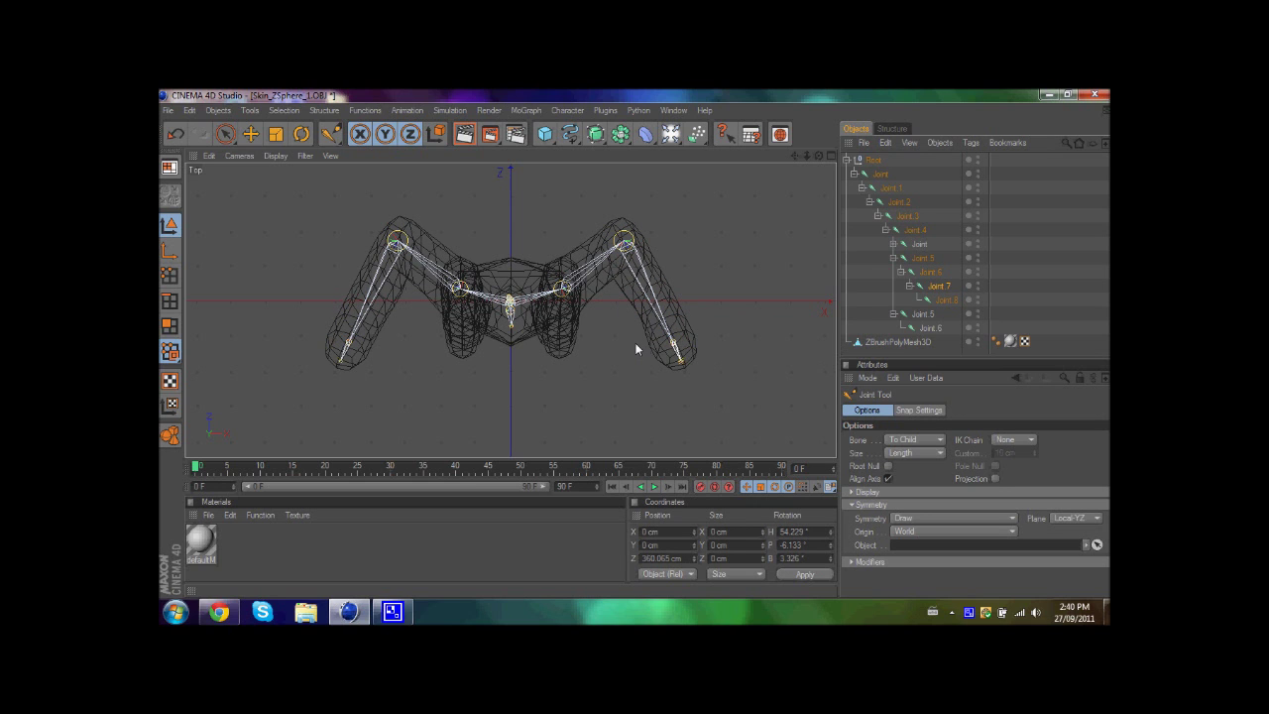
pyautogui.click(348, 354)
# Step: In the enlarged front view, draw symmetrical leg joints branching from the pelvis joint, placed at the hip, knee and ankle
pyautogui.click(829, 156)
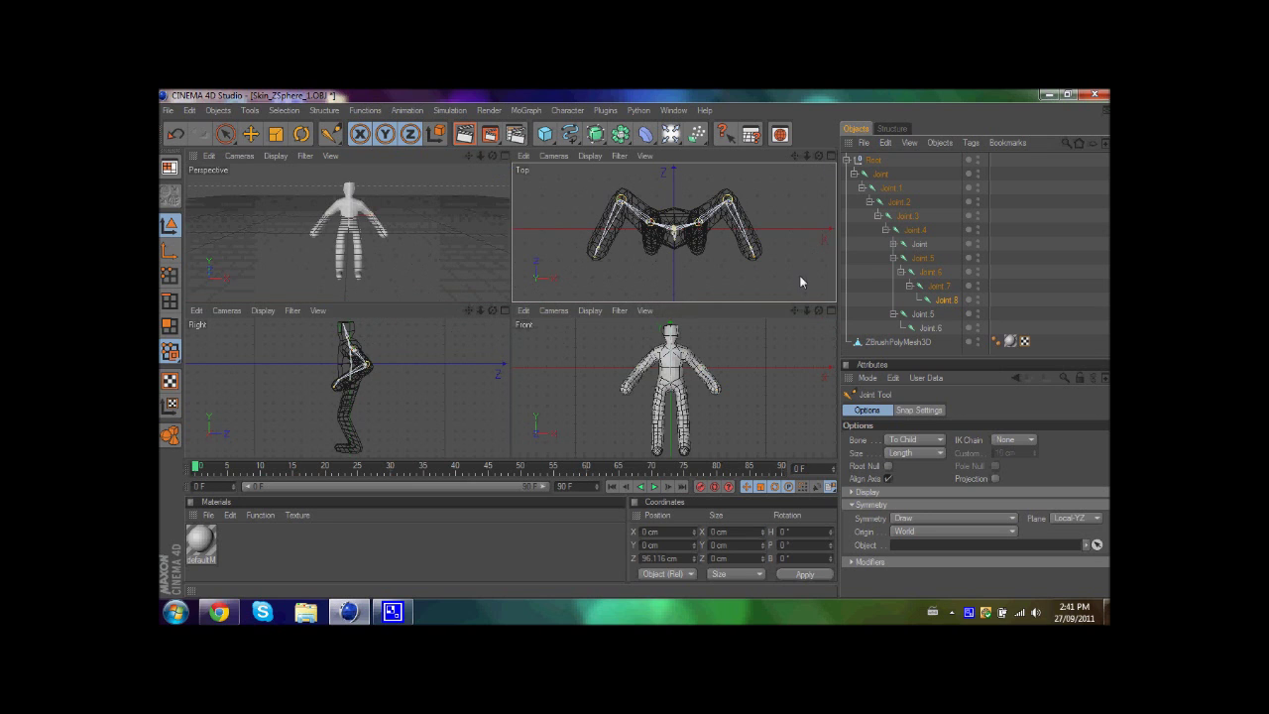
pyautogui.click(829, 311)
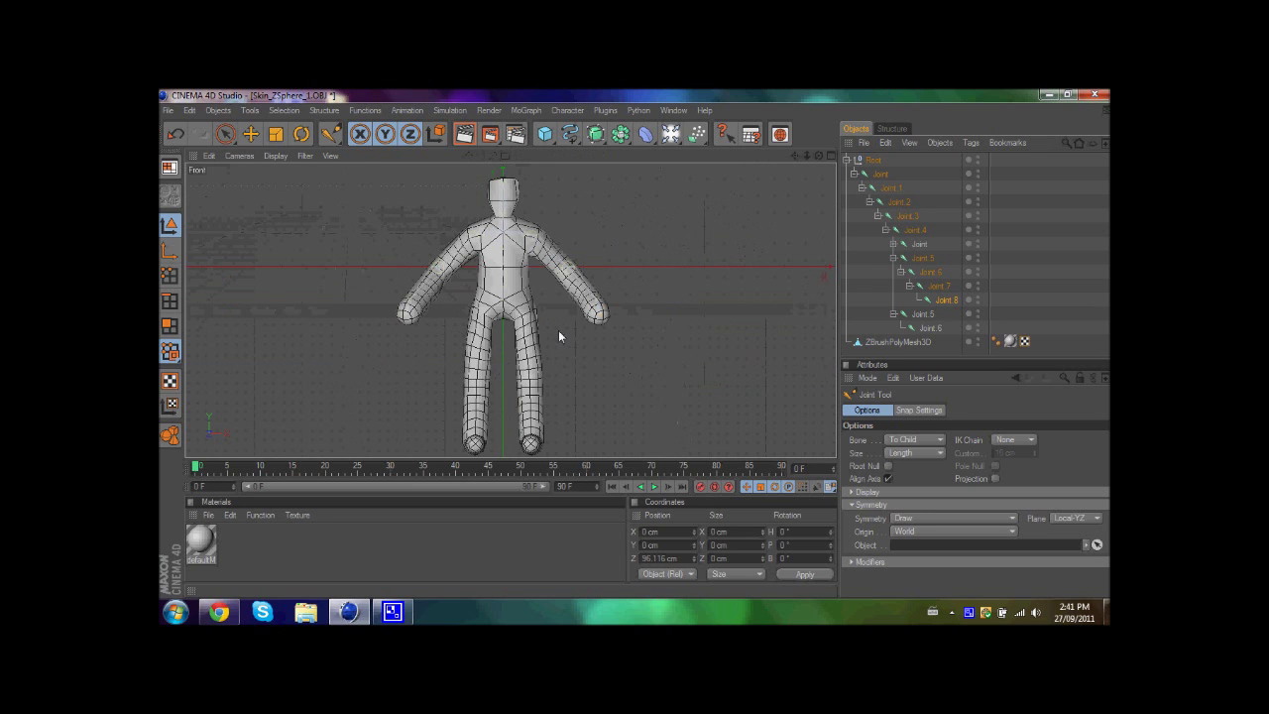
pyautogui.click(504, 307)
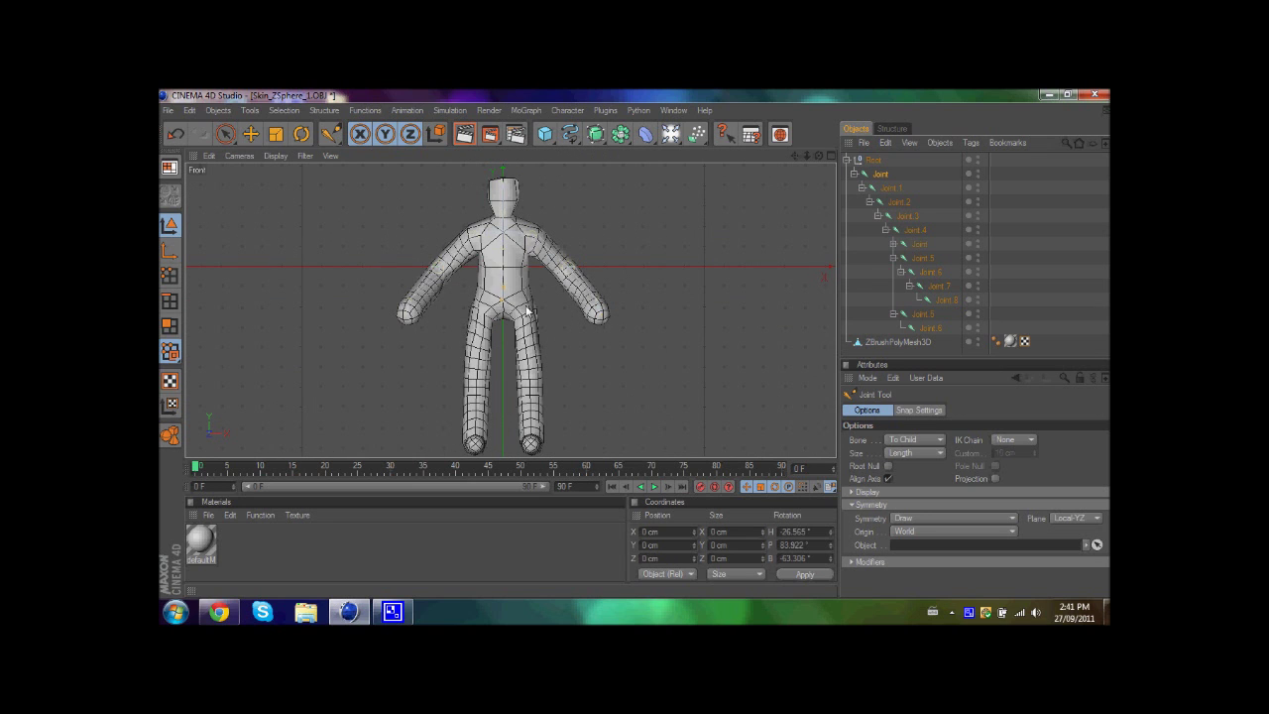
pyautogui.keyDown('ctrl'); pyautogui.click(528, 311); pyautogui.keyUp('ctrl')
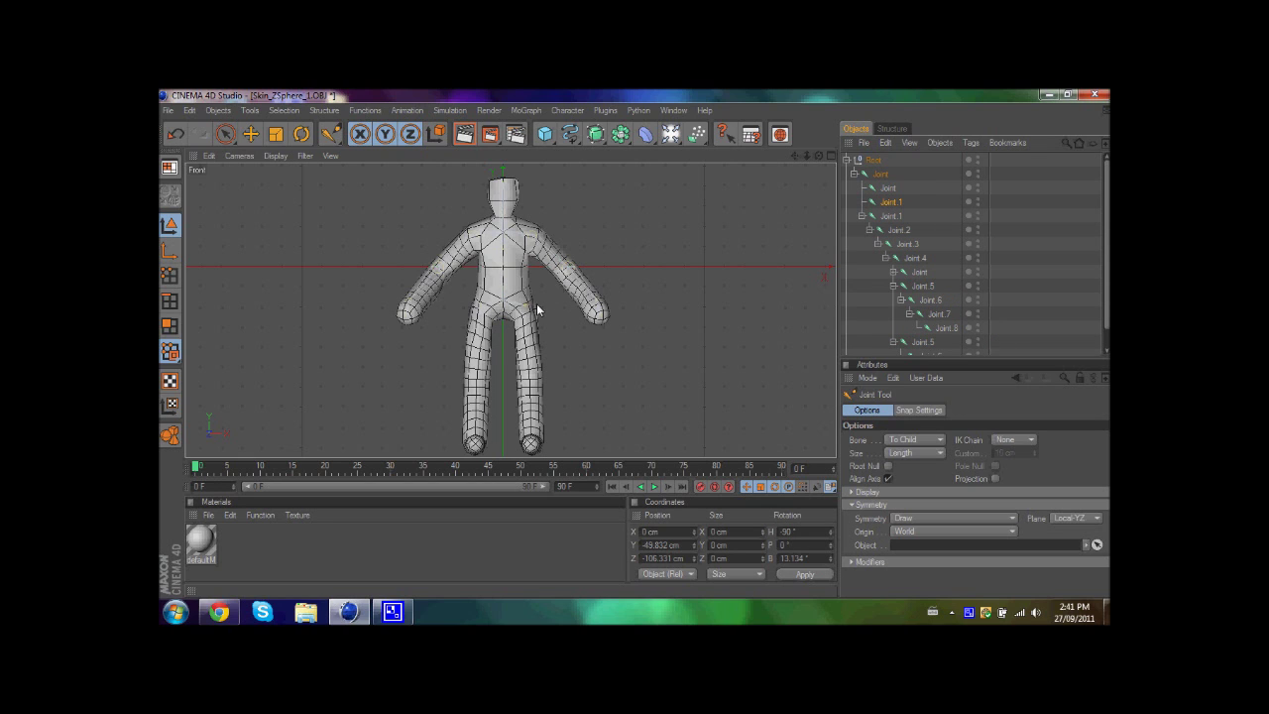
pyautogui.keyDown('ctrl'); pyautogui.click(530, 444); pyautogui.keyUp('ctrl')
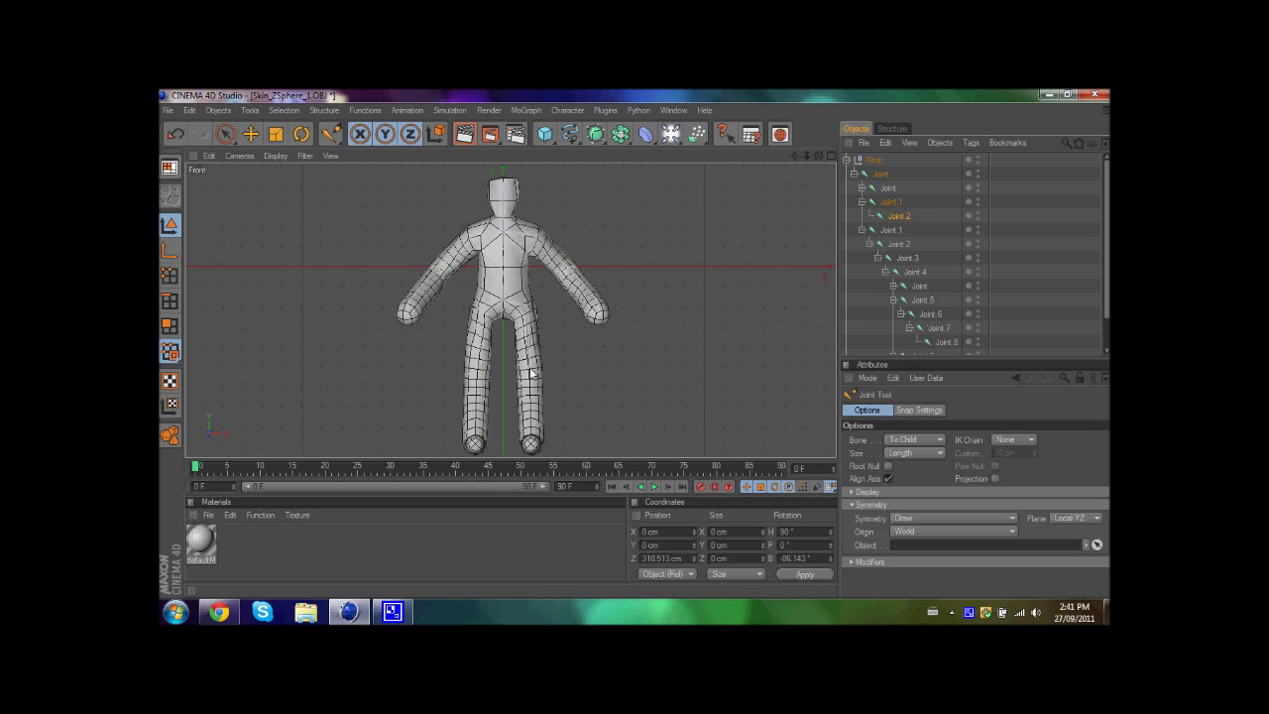
pyautogui.keyDown('ctrl'); pyautogui.click(530, 443); pyautogui.keyUp('ctrl')
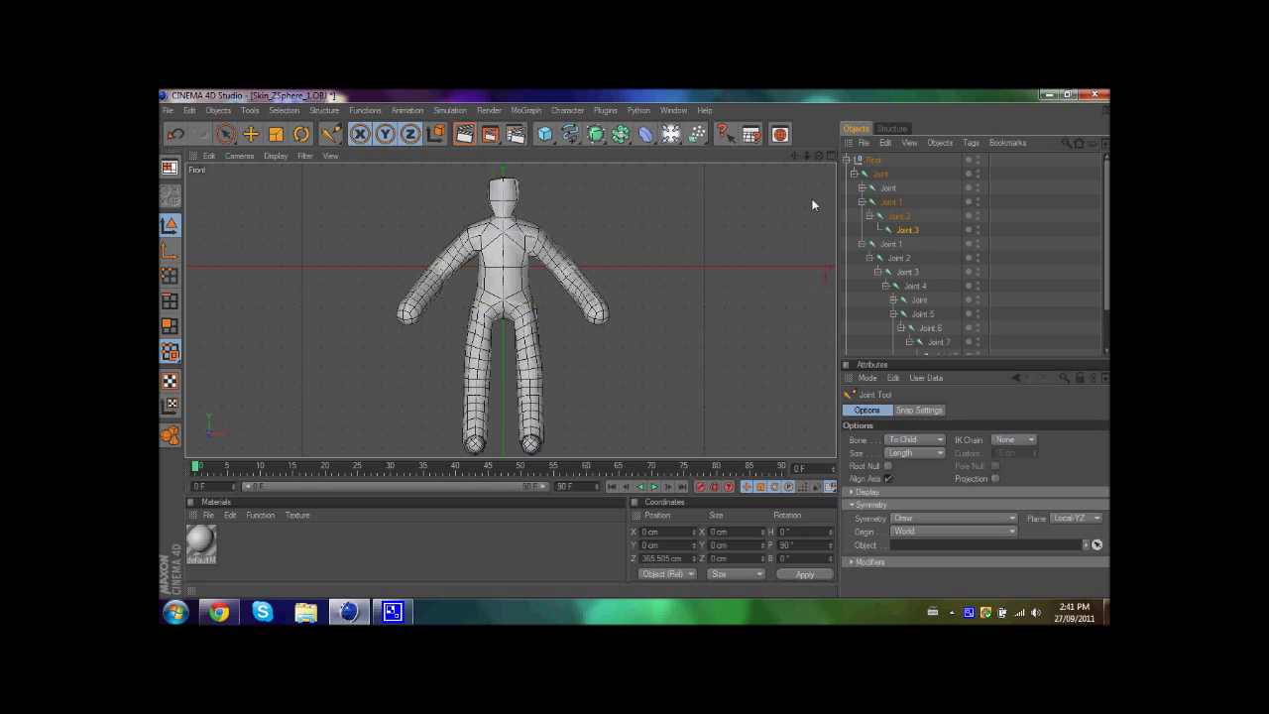
# Step: In the enlarged right view, move the knee, hip and ankle joints to follow the bend of the leg
pyautogui.click(832, 155)
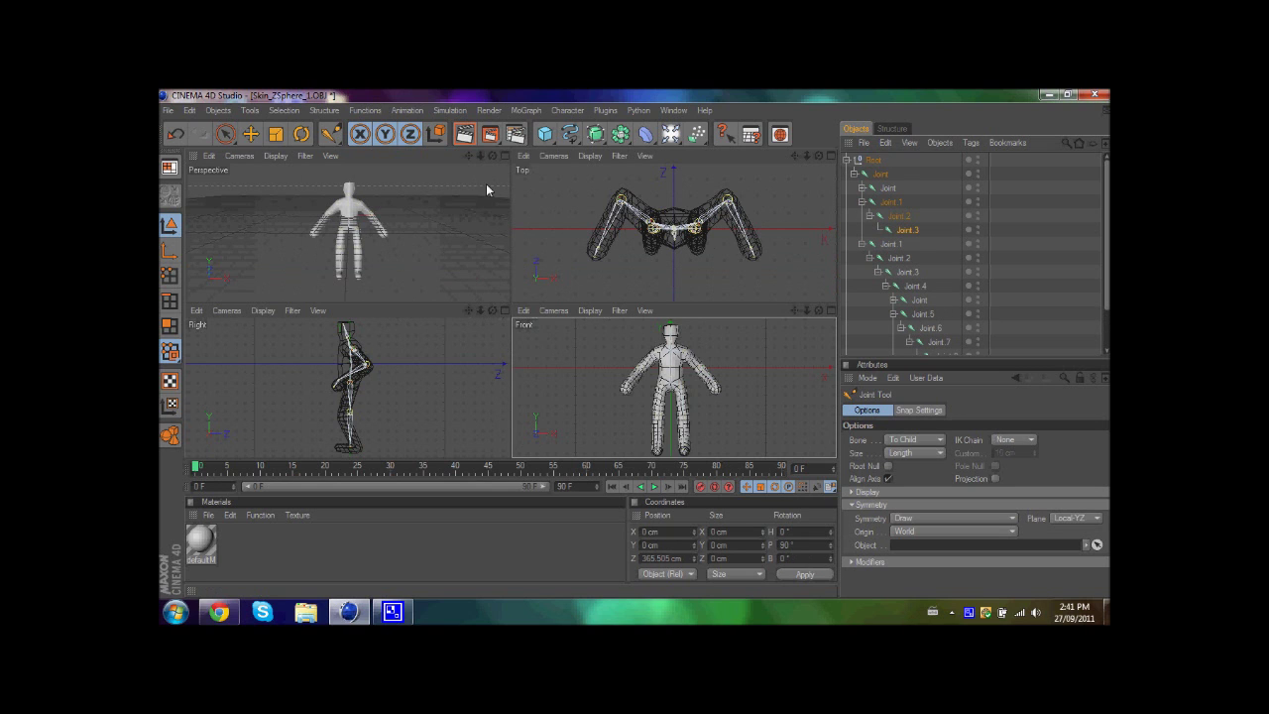
pyautogui.click(502, 310)
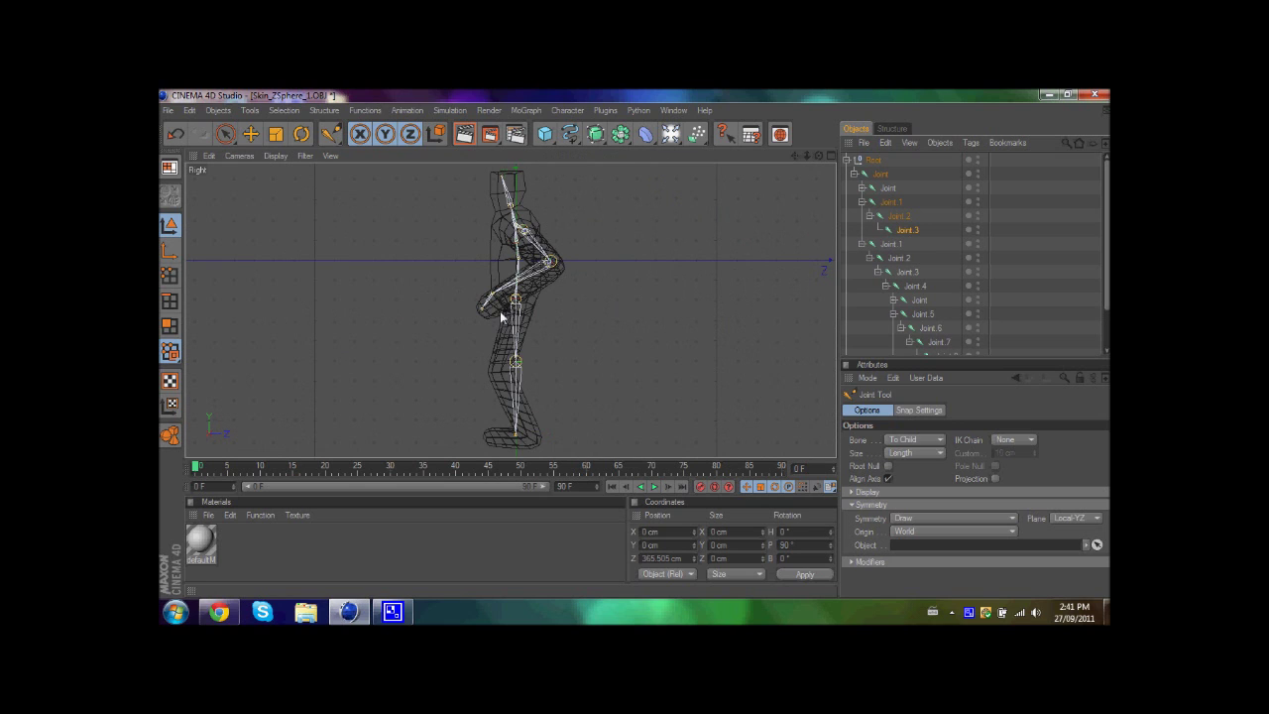
pyautogui.moveTo(518, 365); pyautogui.dragTo(505, 371)
pyautogui.moveTo(514, 300); pyautogui.dragTo(518, 302)
pyautogui.moveTo(515, 436); pyautogui.dragTo(531, 437)
# Step: Add a toe joint at the front of the foot and adjust its placement in the top view
pyautogui.keyDown('ctrl'); pyautogui.click(493, 437); pyautogui.keyUp('ctrl')
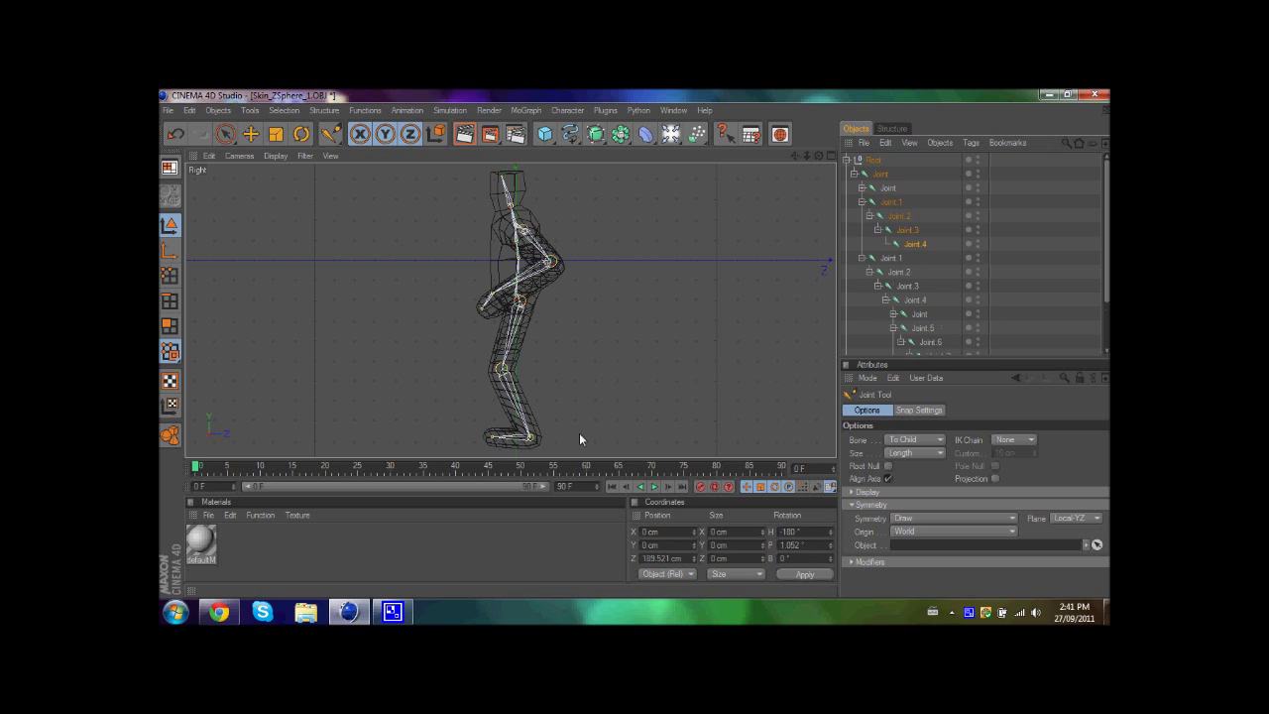
pyautogui.click(831, 156)
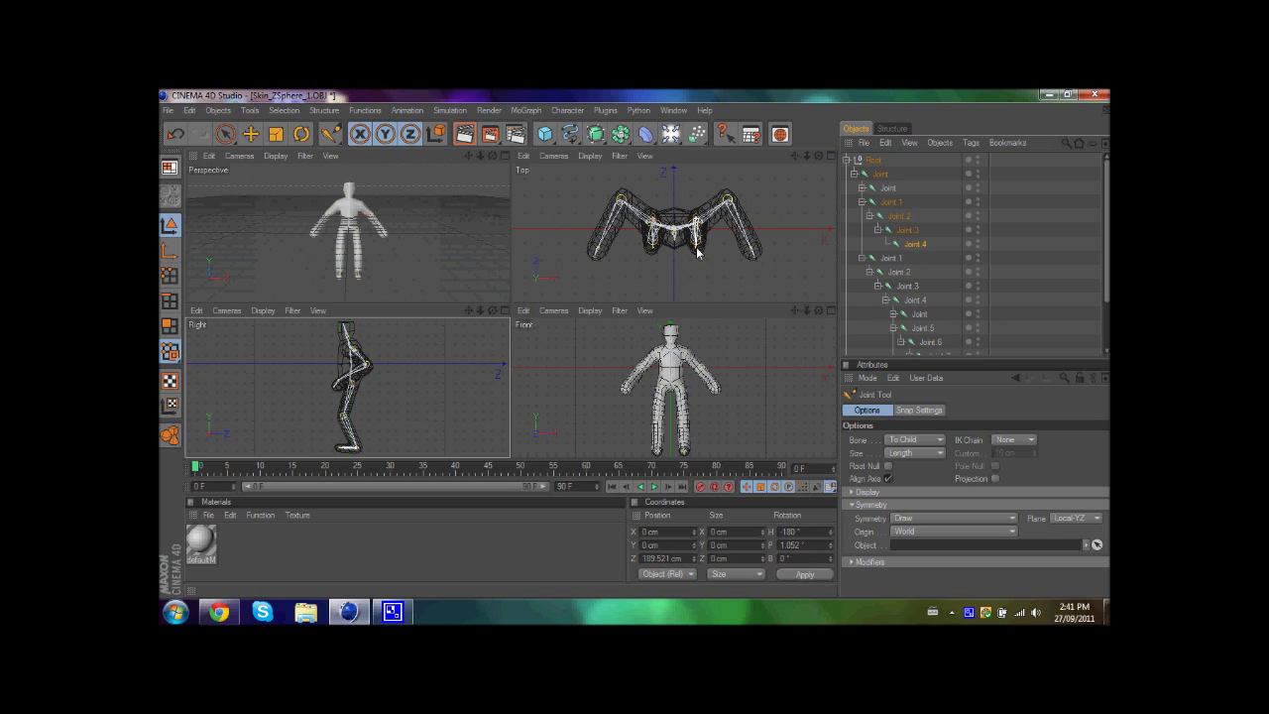
pyautogui.click(697, 247)
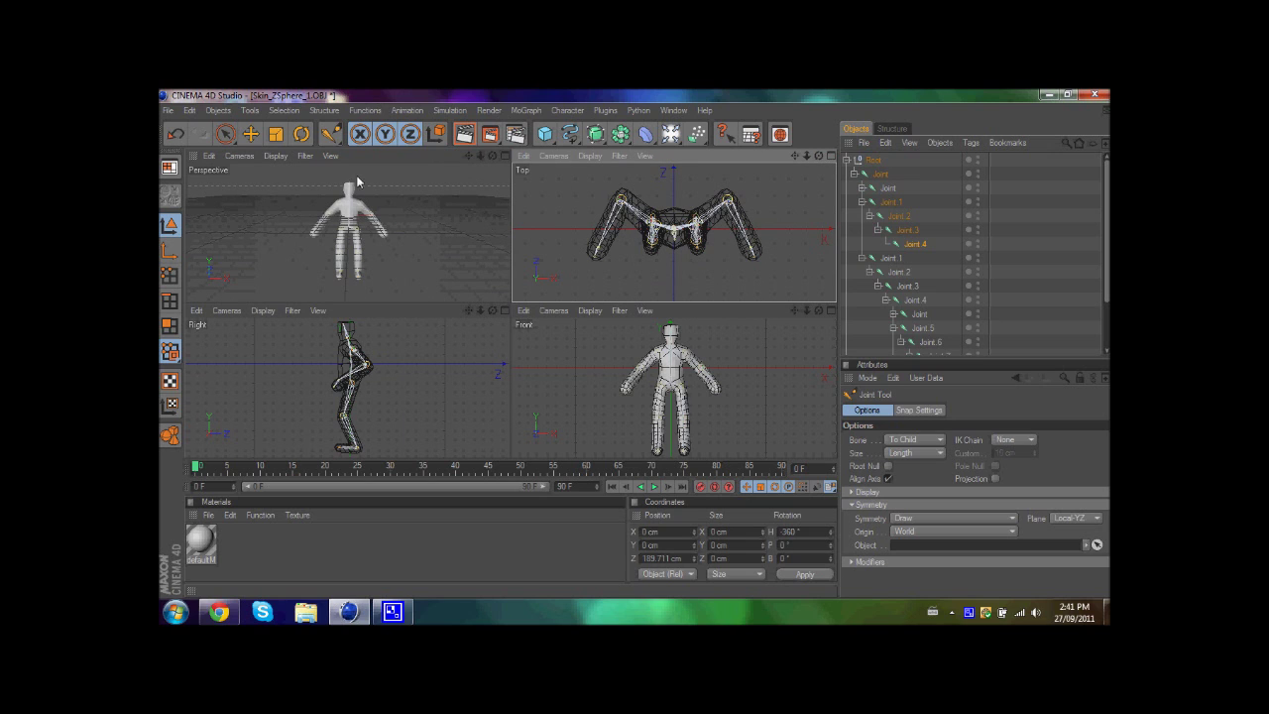
# Step: Hide the ZBrushPolyMesh3D mesh, inspect the complete skeleton in the enlarged perspective view, and show the mesh again
pyautogui.click(505, 156)
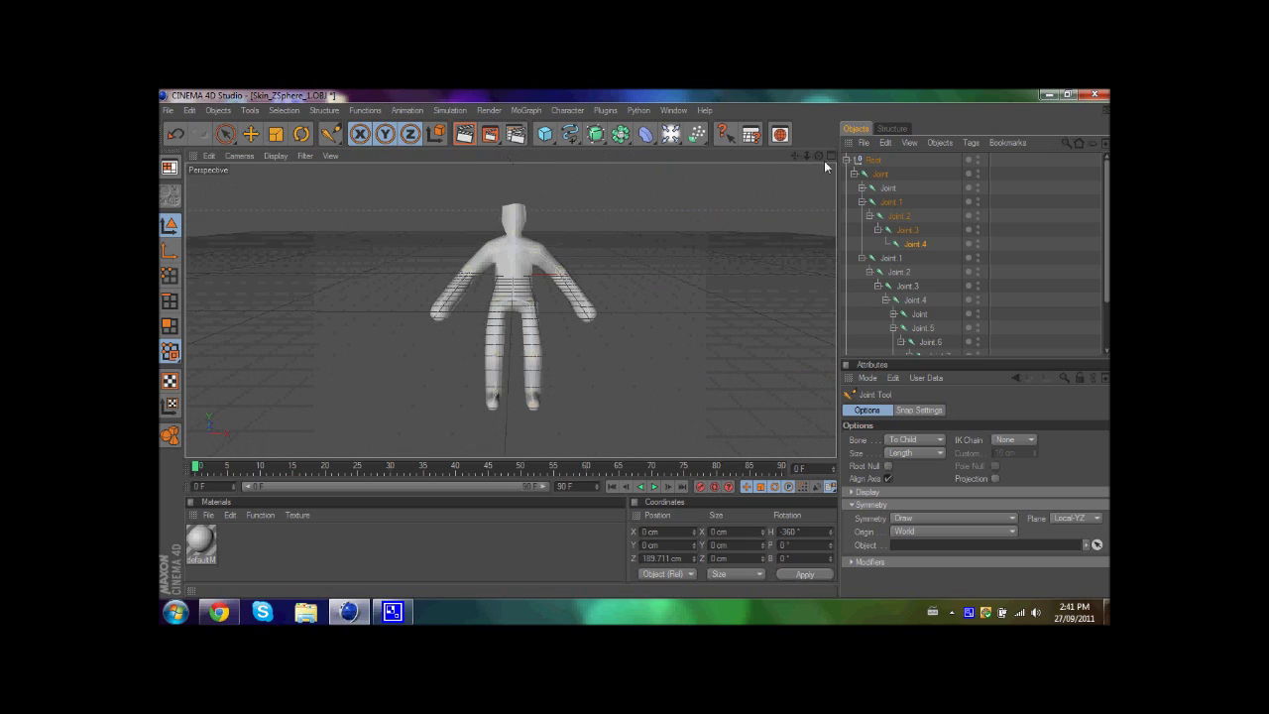
pyautogui.click(892, 158)
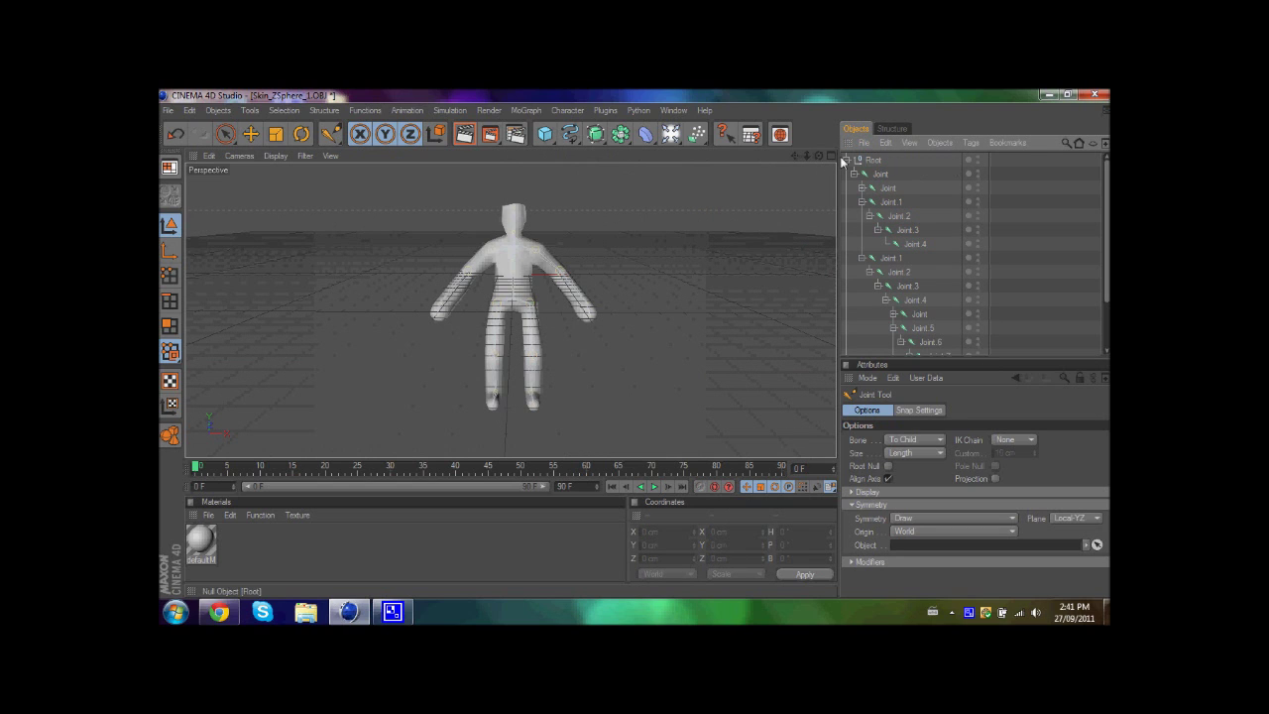
pyautogui.click(844, 160)
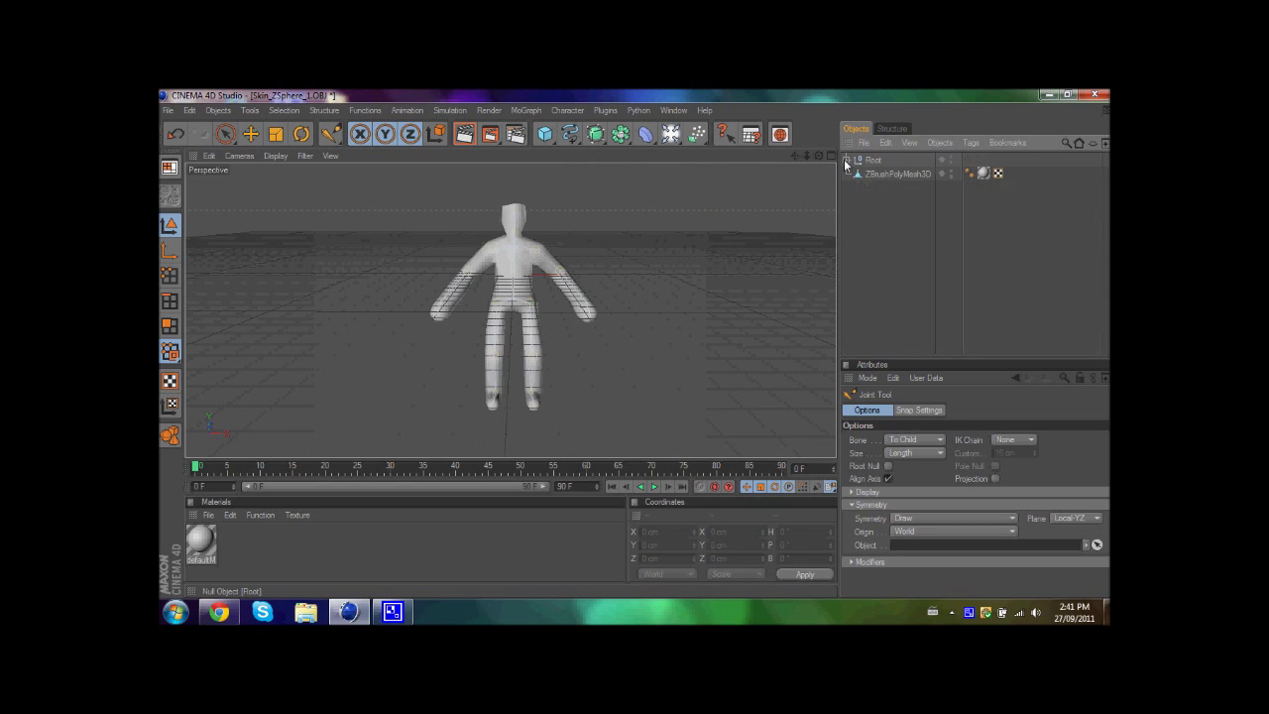
pyautogui.doubleClick(951, 174)
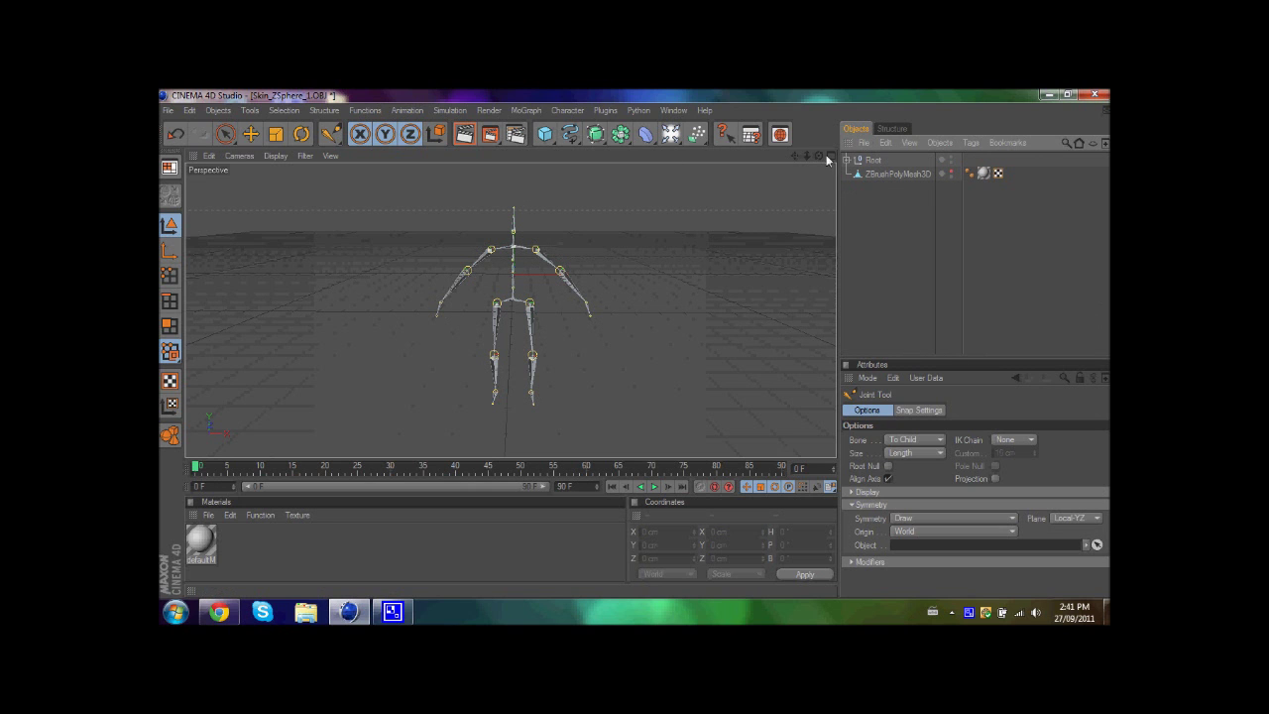
pyautogui.moveTo(818, 156); pyautogui.dragTo(635, 342)
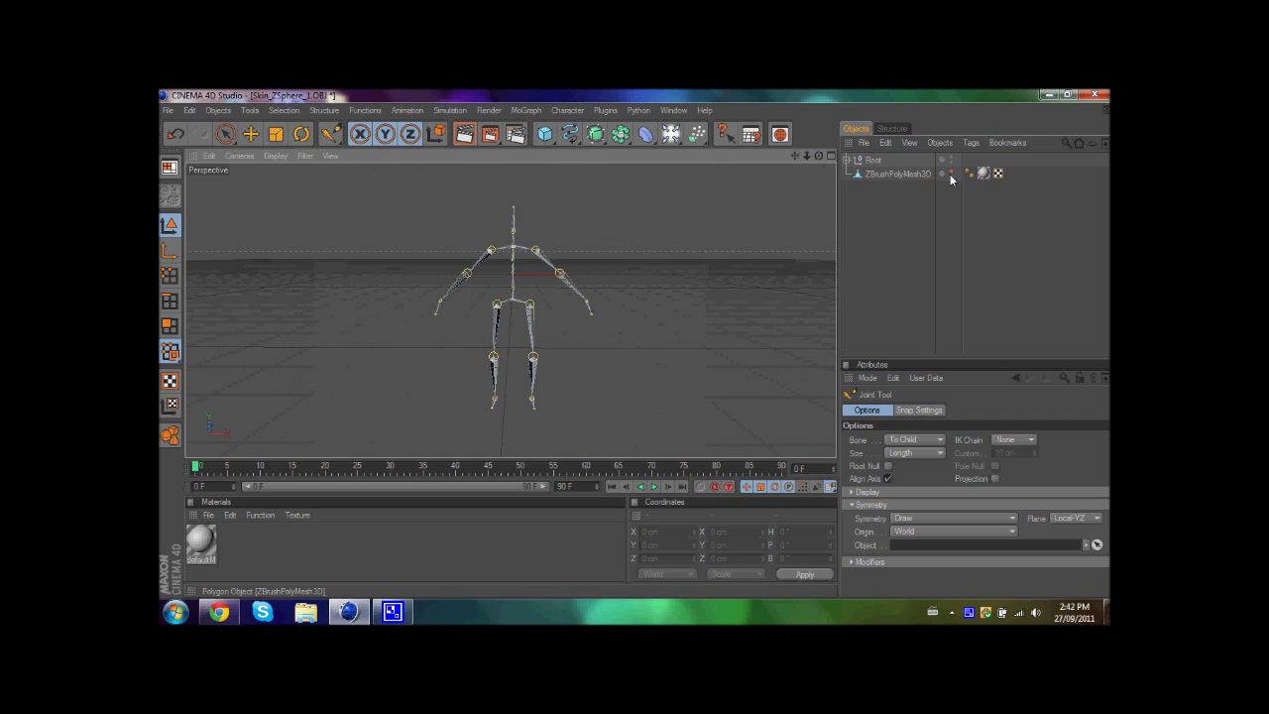
pyautogui.click(951, 173)
# Step: Bind the ZBrushPolyMesh3D mesh to the skeleton with Root and the listed joints selected, and collapse the Root hierarchy
pyautogui.click(846, 160)
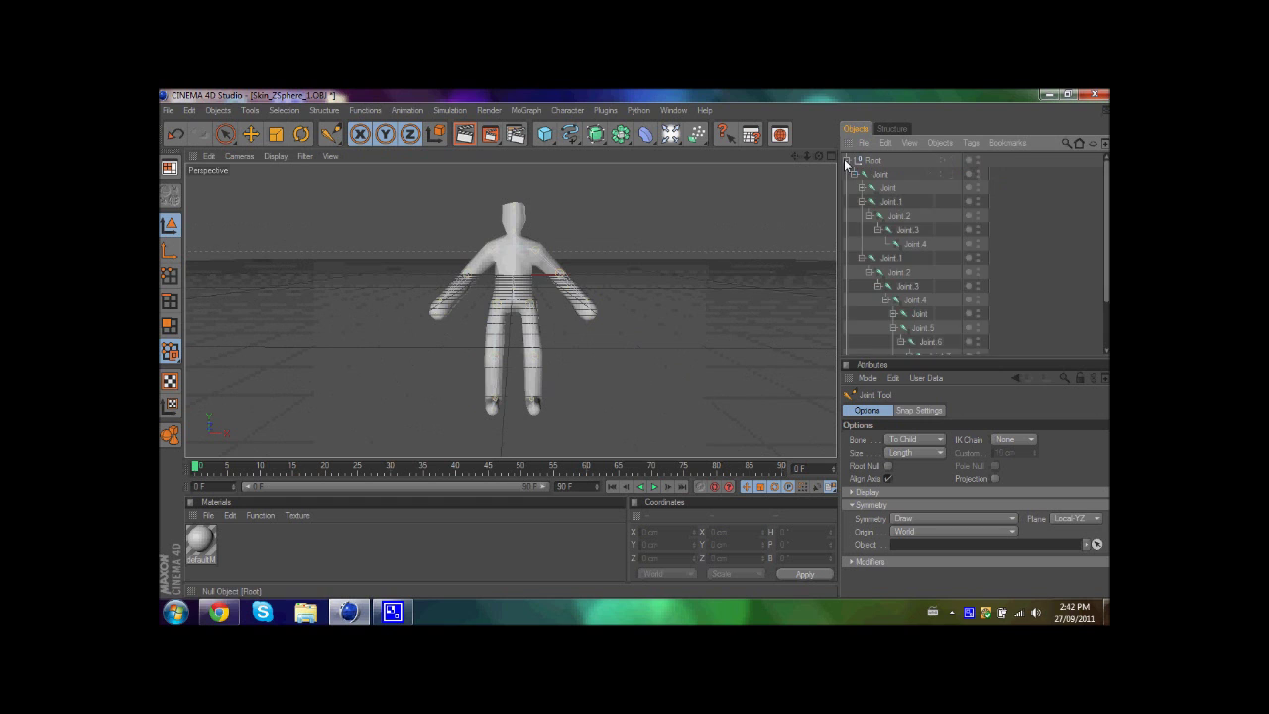
pyautogui.moveTo(1104, 226); pyautogui.dragTo(1099, 312)
pyautogui.moveTo(956, 335); pyautogui.dragTo(890, 172)
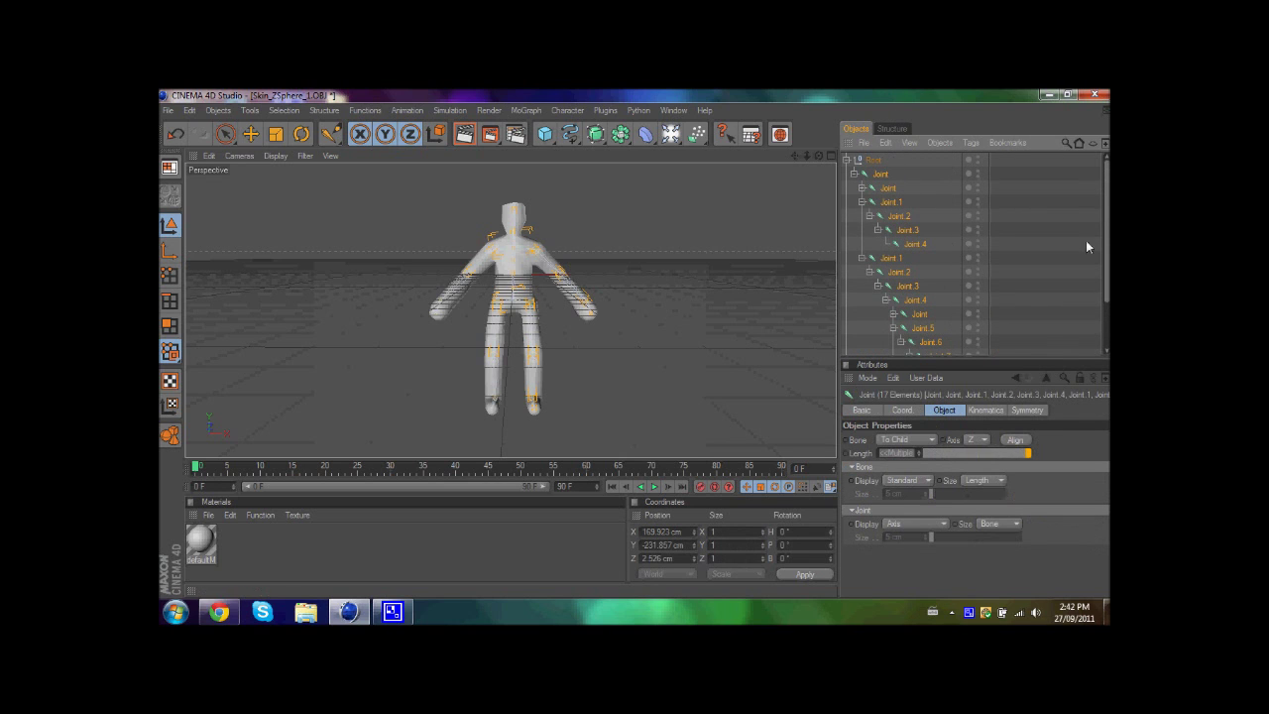
pyautogui.keyDown('ctrl'); pyautogui.click(880, 162); pyautogui.keyUp('ctrl')
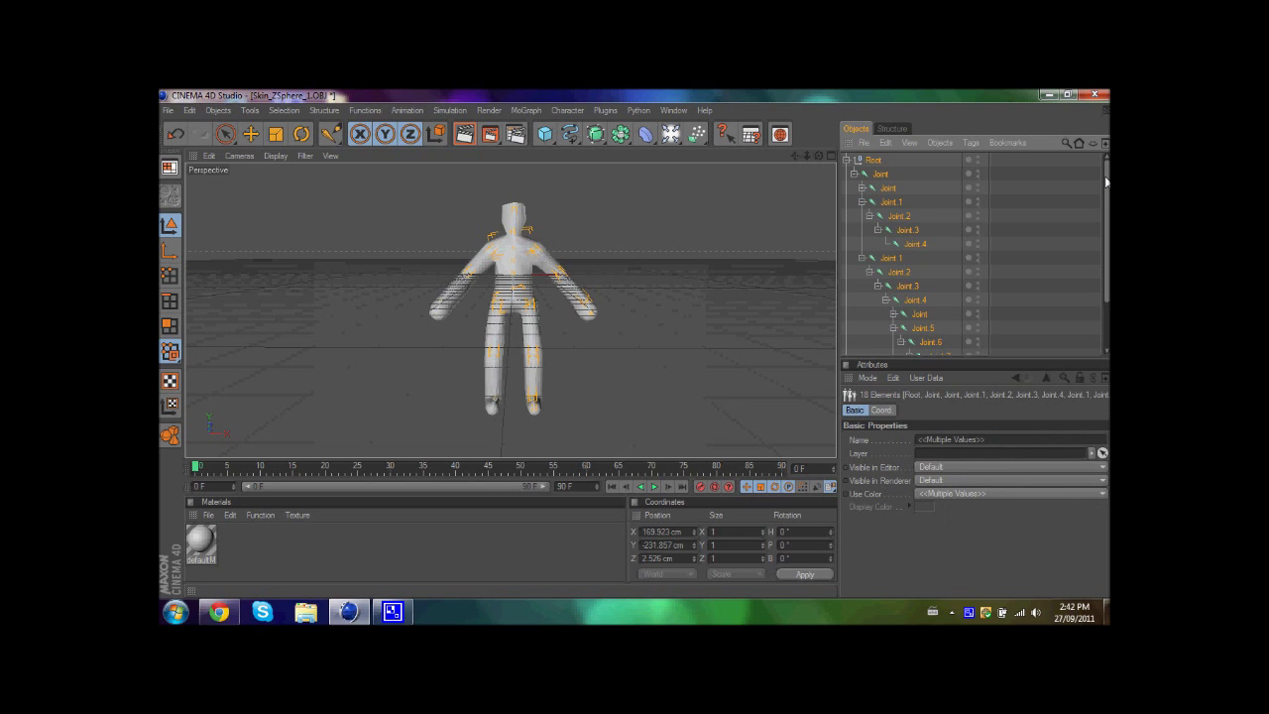
pyautogui.moveTo(1107, 183); pyautogui.dragTo(1107, 235)
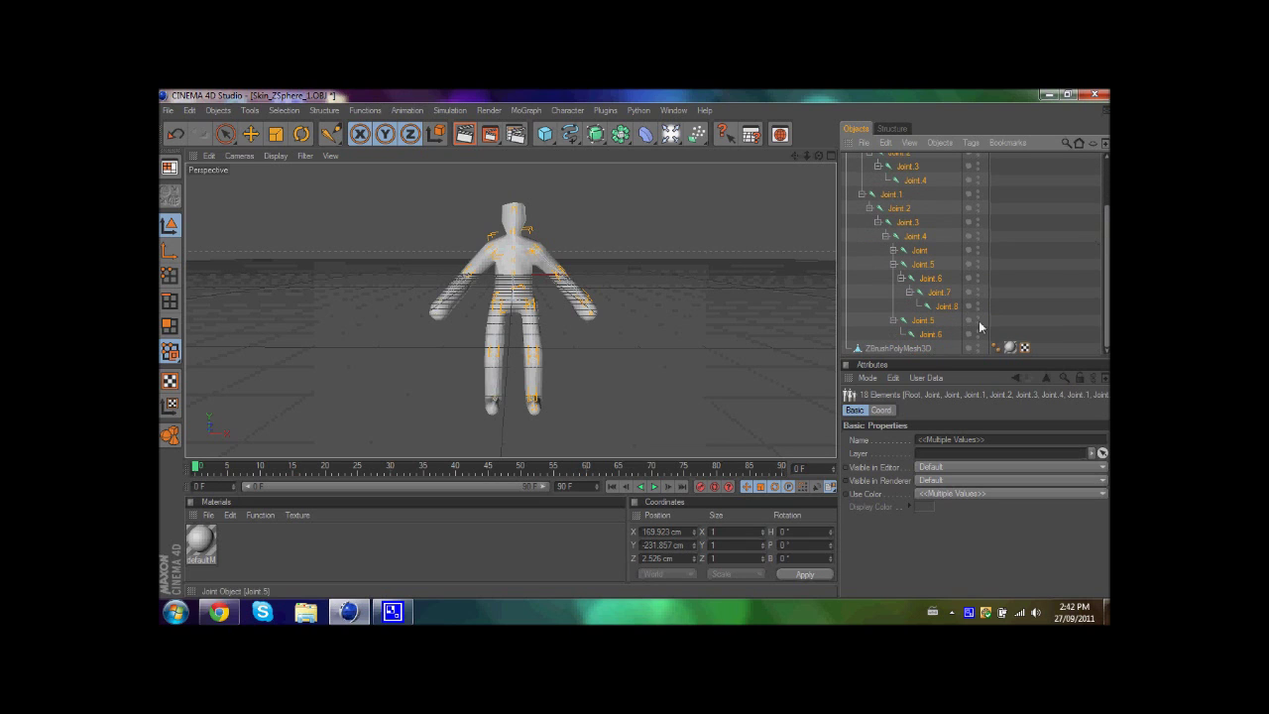
pyautogui.keyDown('ctrl'); pyautogui.click(881, 349); pyautogui.keyUp('ctrl')
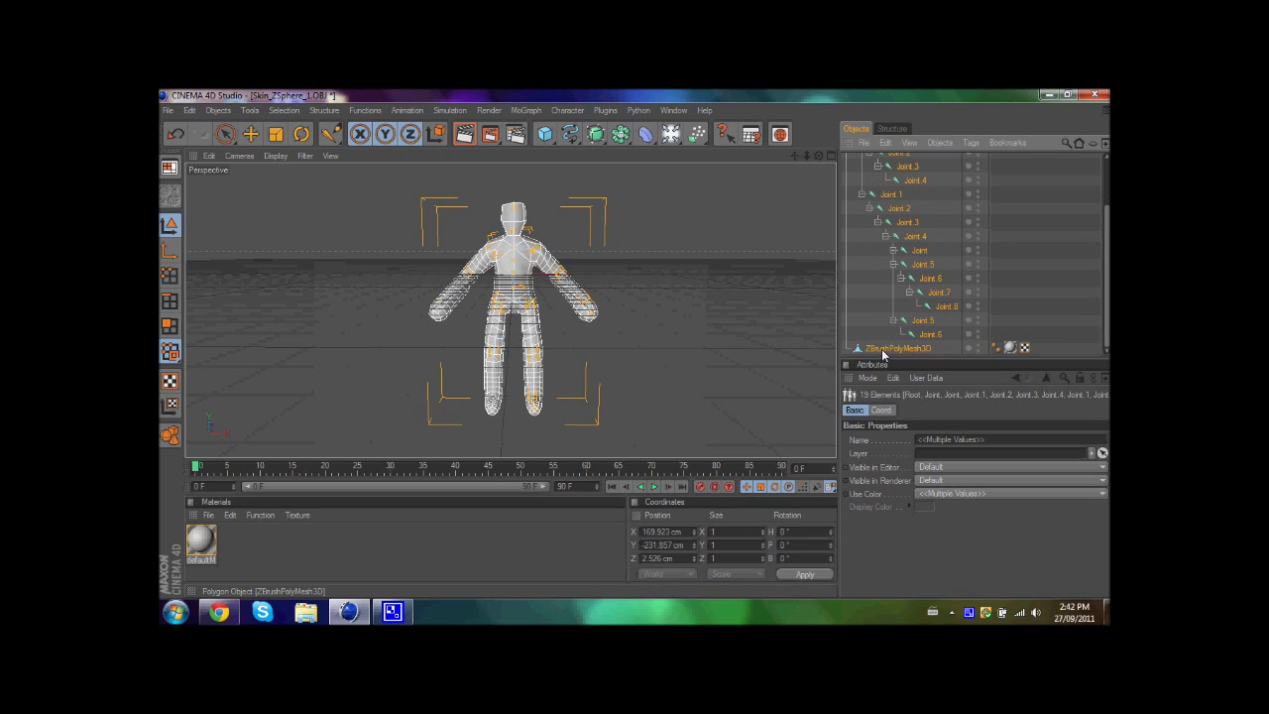
pyautogui.click(563, 111)
pyautogui.moveTo(575, 131)
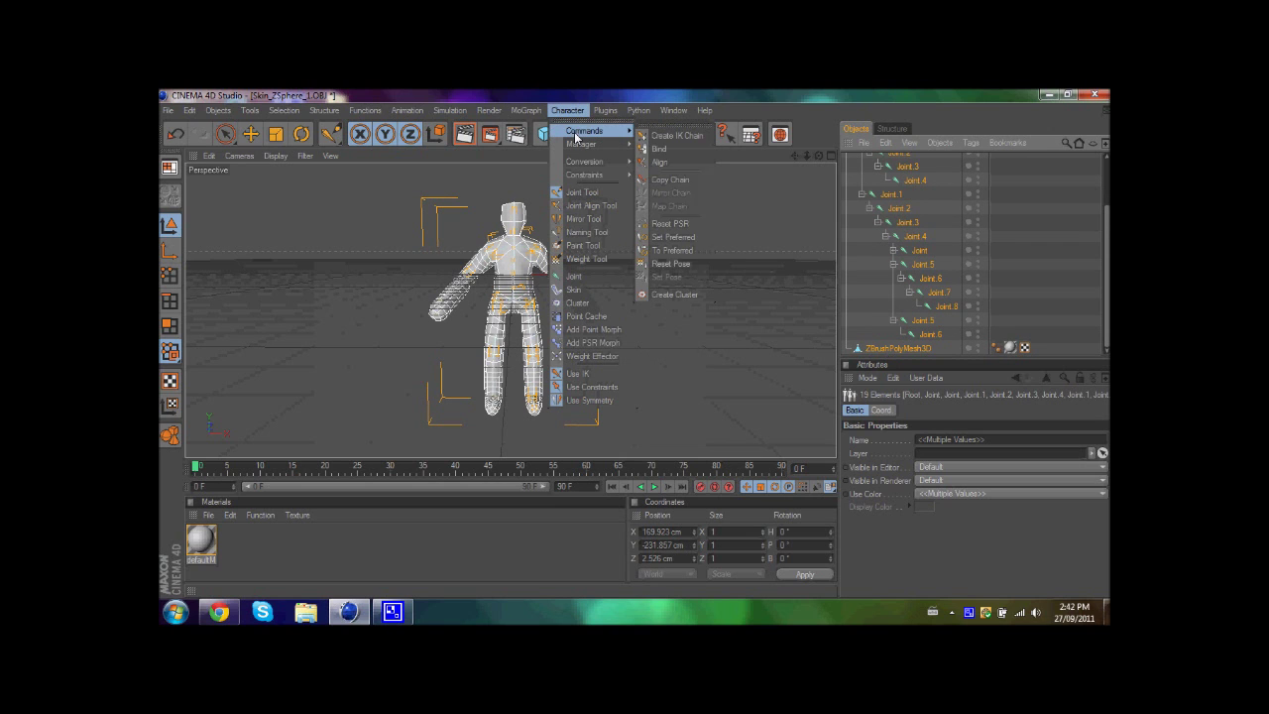
pyautogui.click(659, 149)
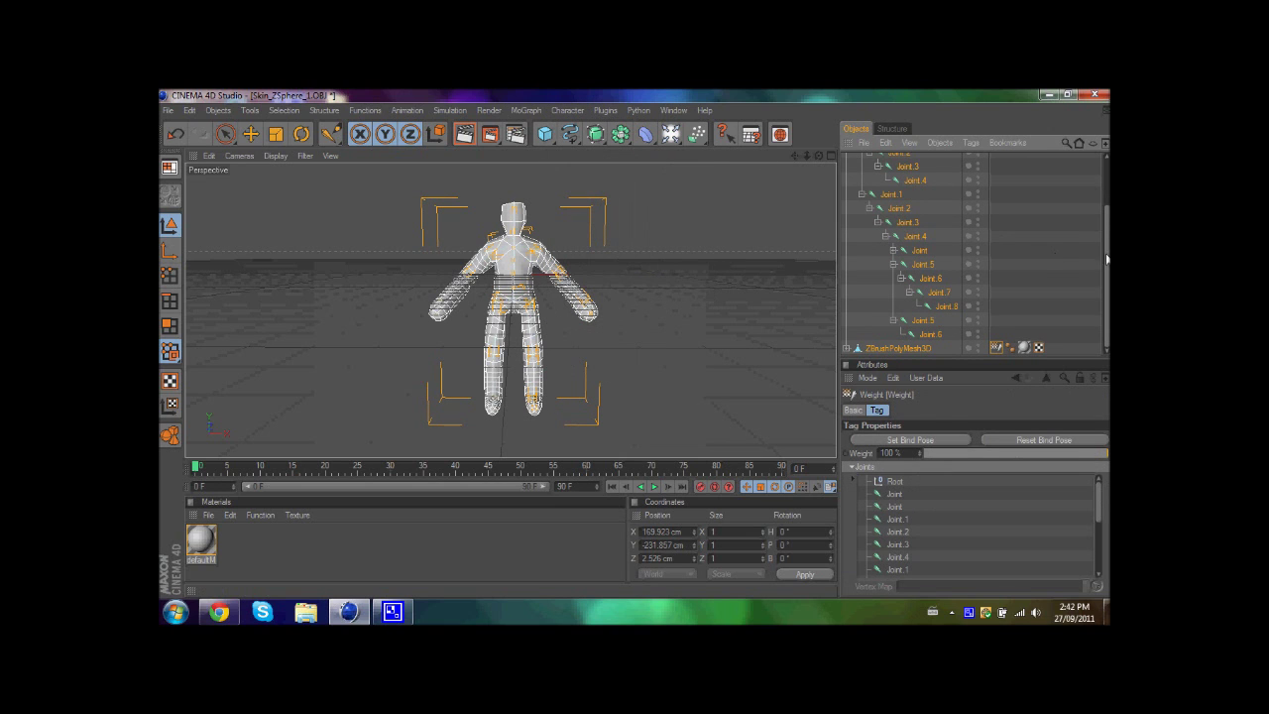
pyautogui.moveTo(1107, 259); pyautogui.dragTo(1107, 169)
pyautogui.click(850, 160)
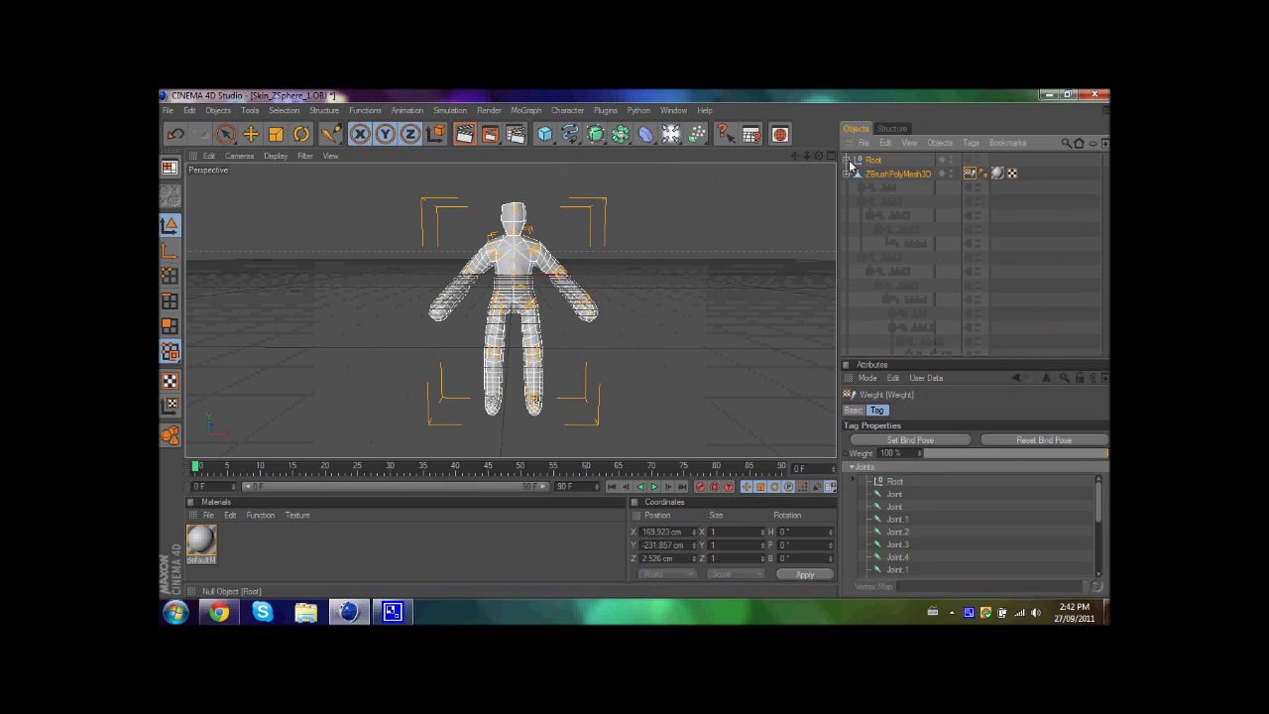
pyautogui.click(882, 225)
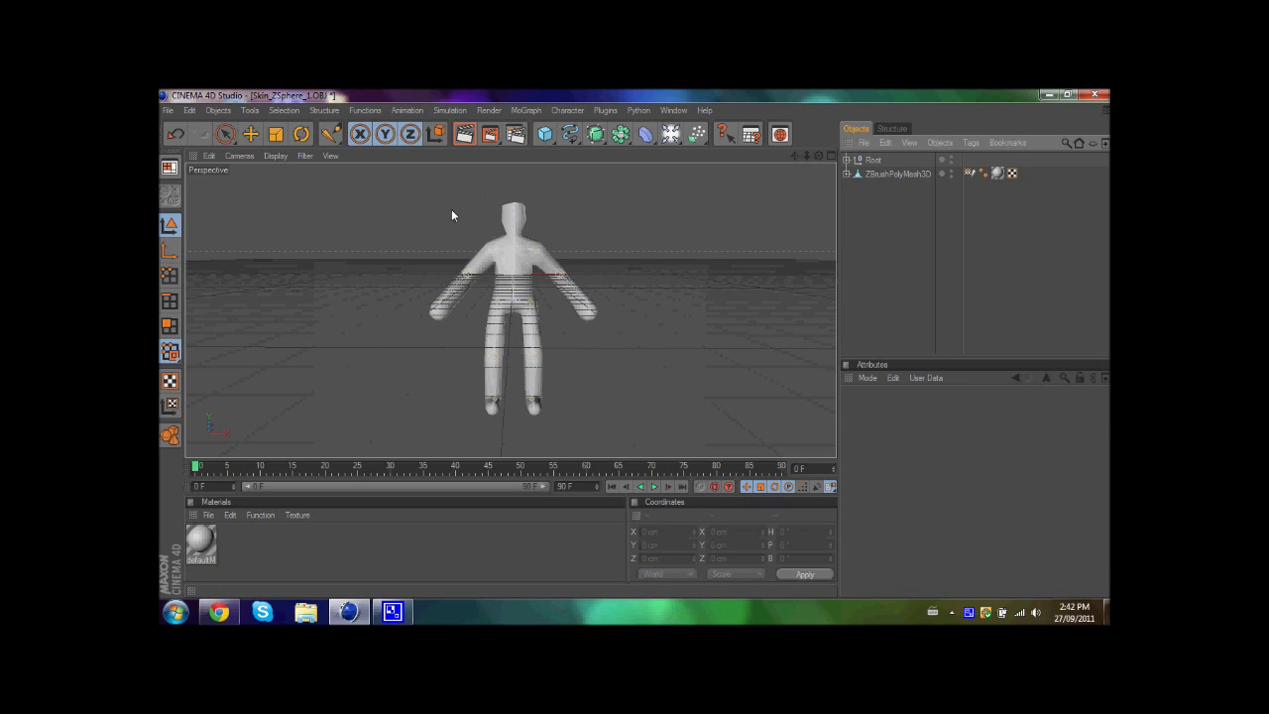
# Step: Test the binding by rotating the first shoulder joint under the upper spine joint, Joint.4, with the Rotate tool
pyautogui.click(301, 134)
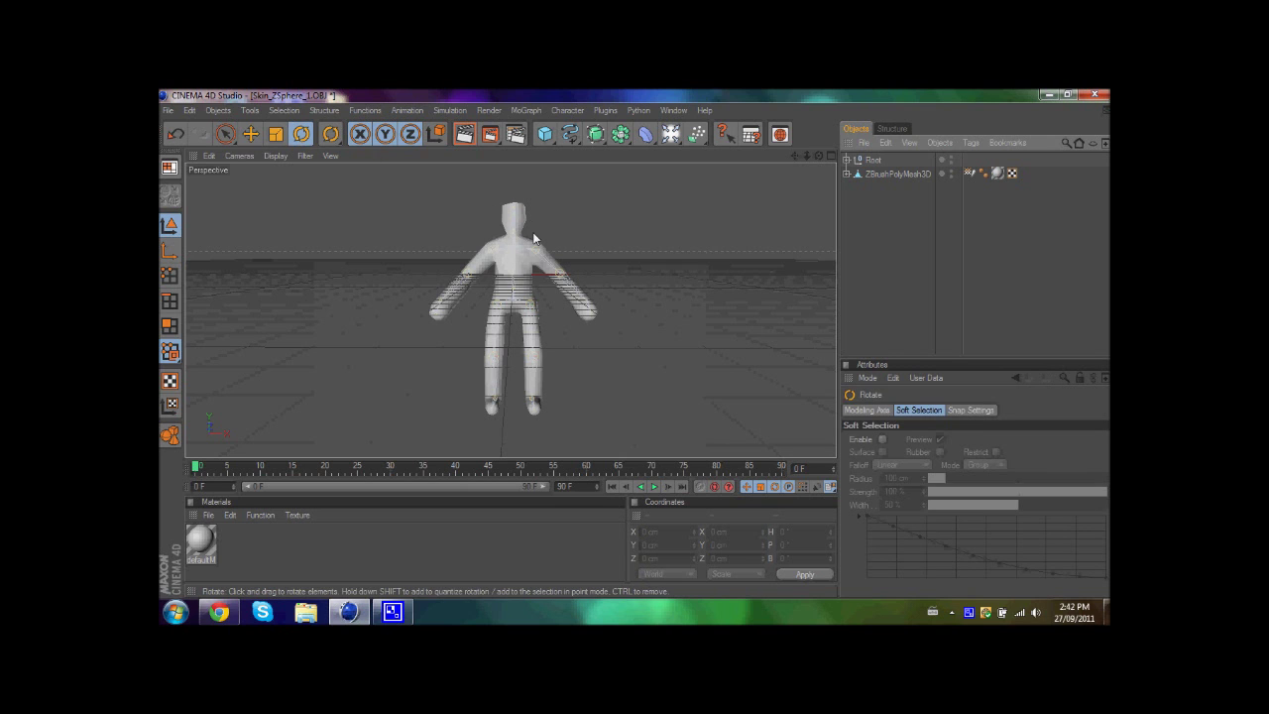
pyautogui.click(895, 173)
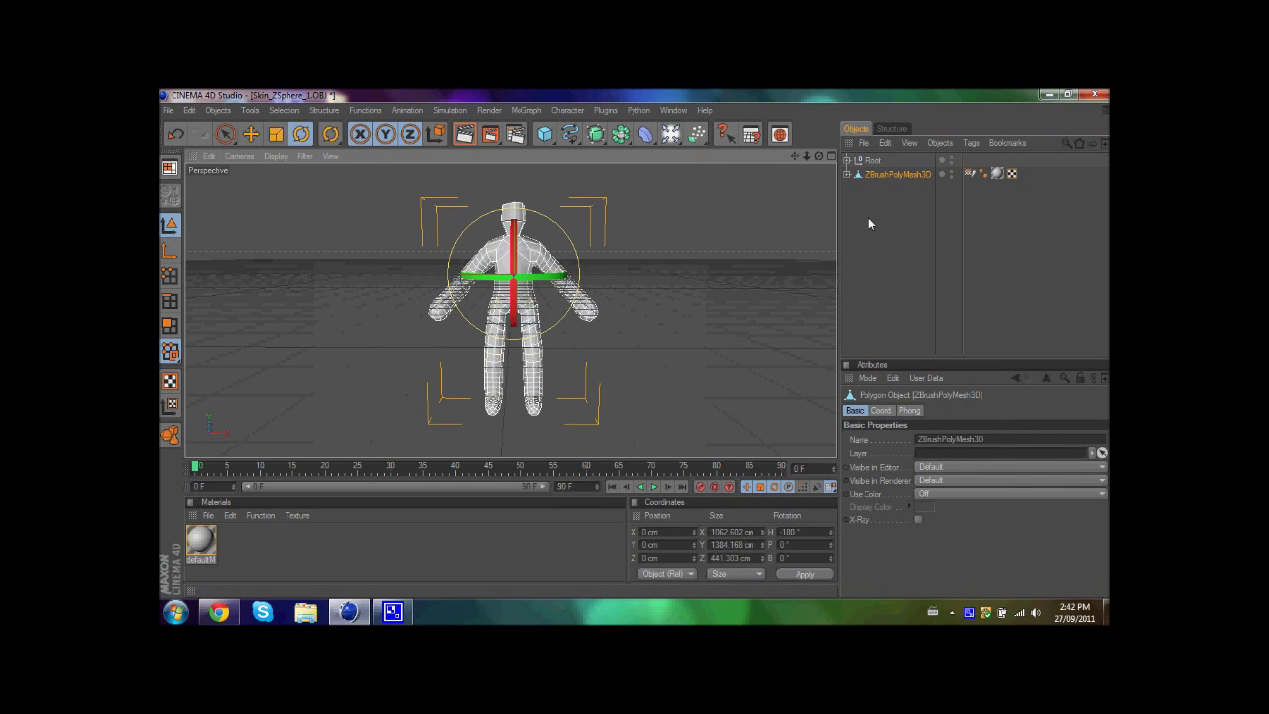
pyautogui.click(849, 164)
pyautogui.click(847, 161)
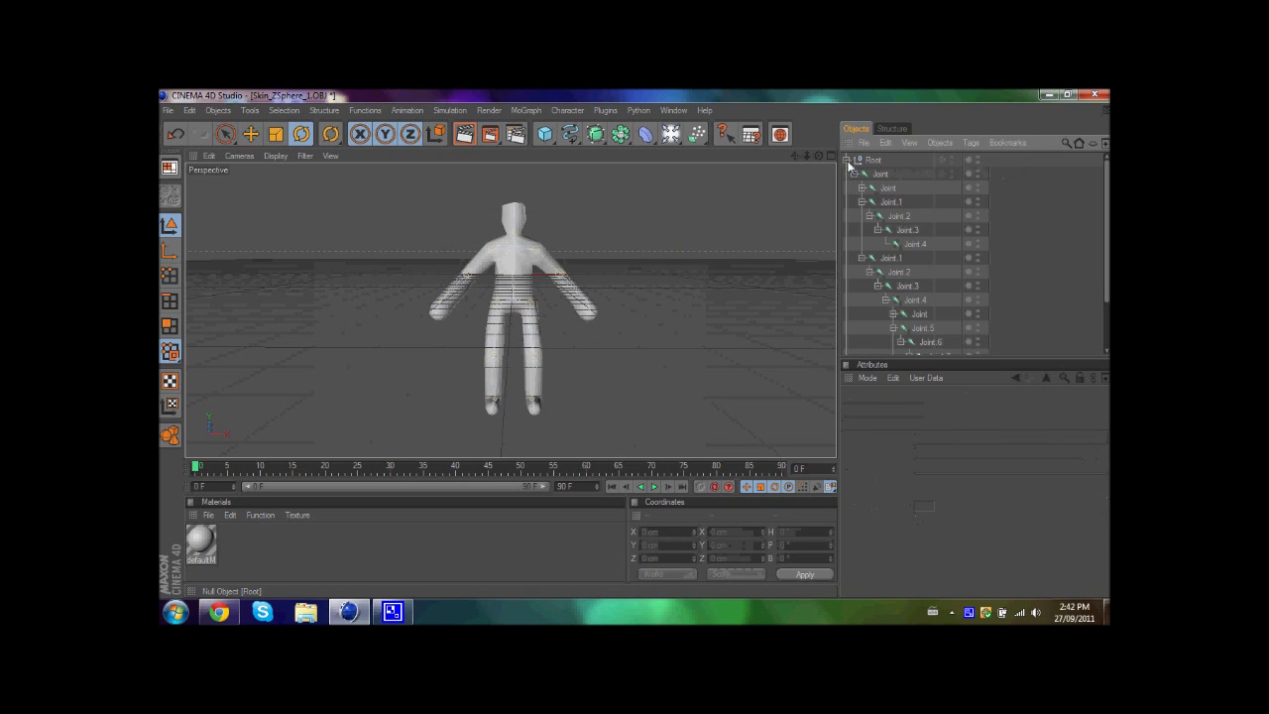
pyautogui.click(904, 217)
pyautogui.scroll(-2, 1031, 238)
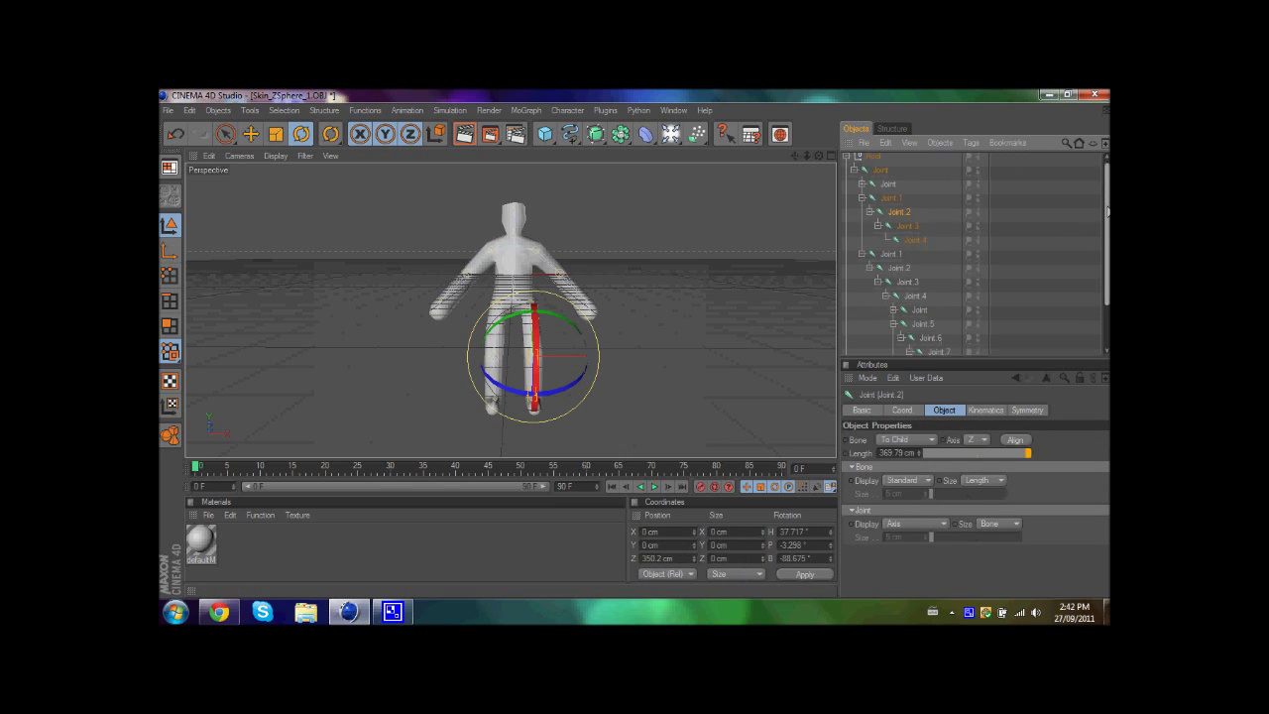
pyautogui.click(920, 266)
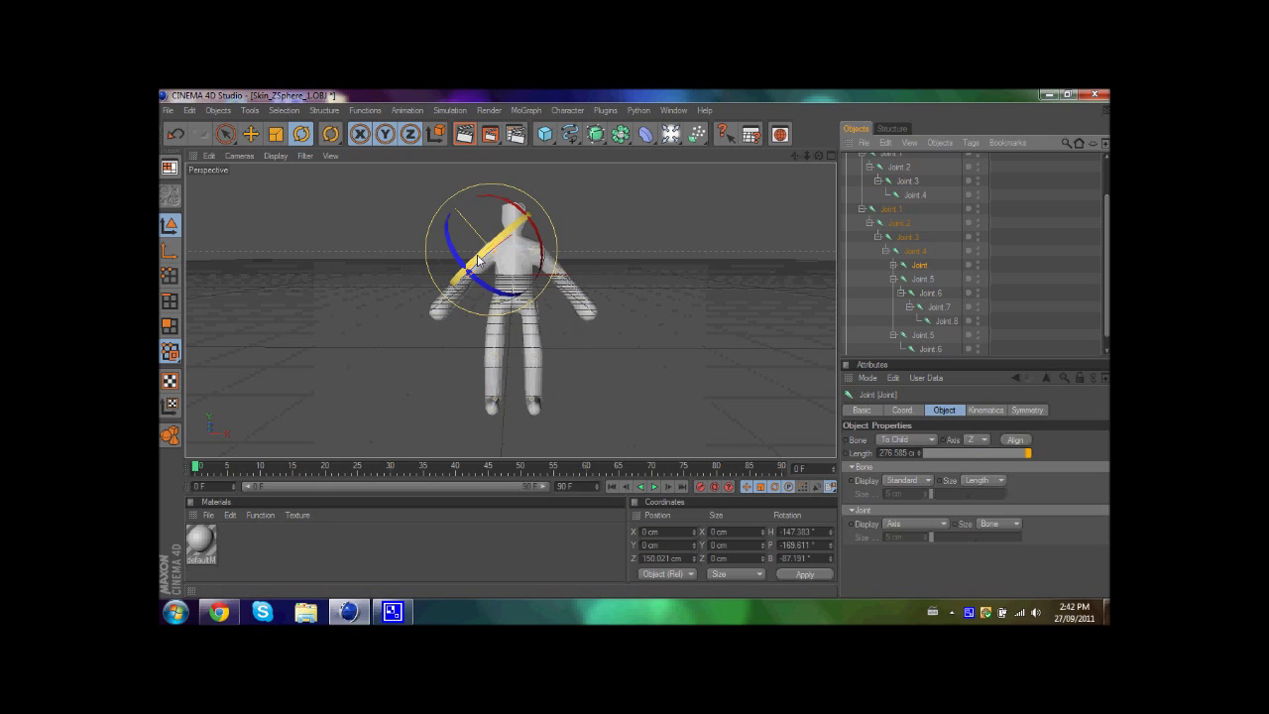
pyautogui.moveTo(478, 260)
pyautogui.mouseDown()
pyautogui.moveTo(550, 192)
pyautogui.moveTo(476, 266)
pyautogui.mouseUp()
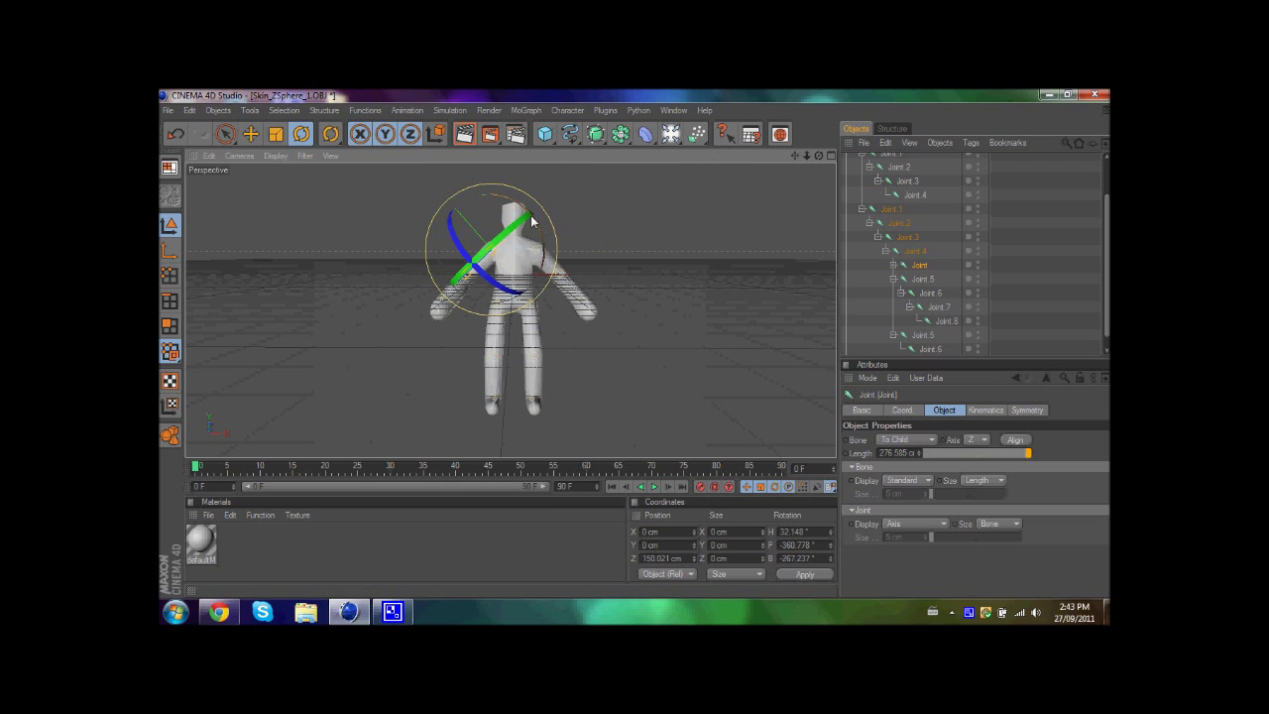
# Step: Rotate the selected shoulder joint further to about H 33.38°, P -369.2°, B -267.1°, checking the arm's deformation up close
pyautogui.moveTo(510, 229)
pyautogui.mouseDown()
pyautogui.moveTo(541, 184)
pyautogui.moveTo(511, 228)
pyautogui.mouseUp()
pyautogui.moveTo(806, 156); pyautogui.dragTo(650, 357)
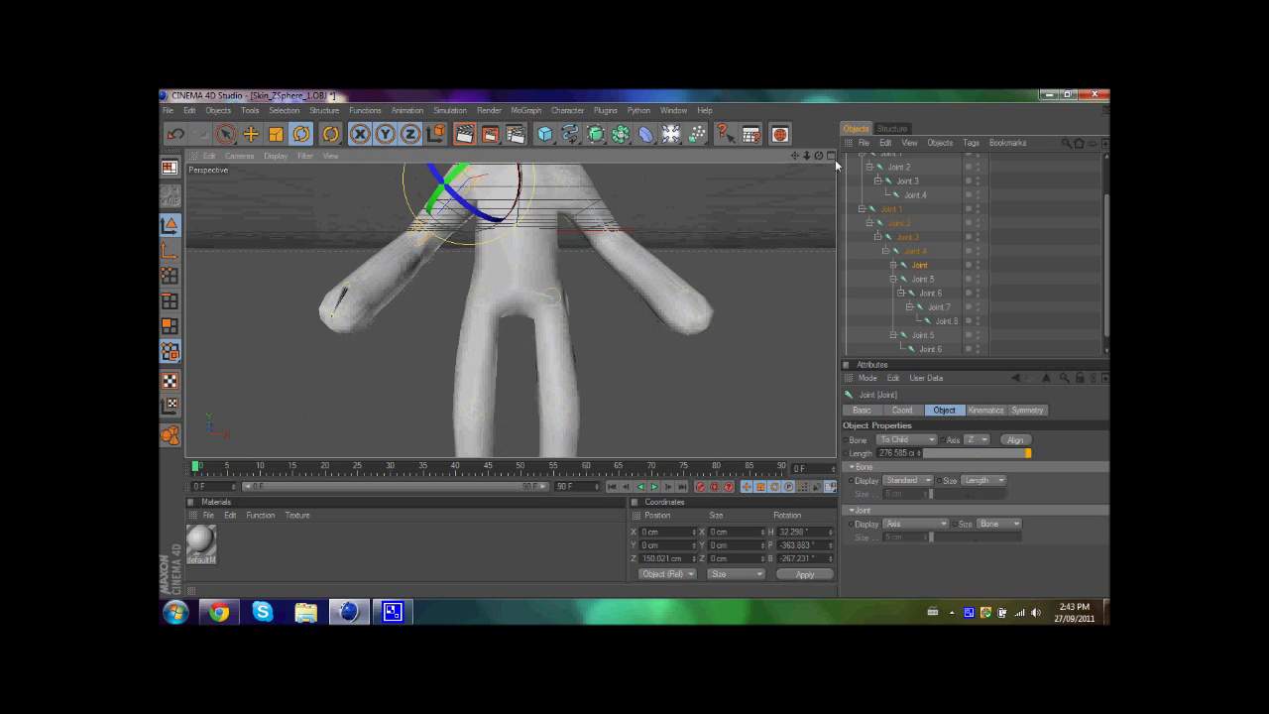
pyautogui.moveTo(818, 156); pyautogui.dragTo(634, 342)
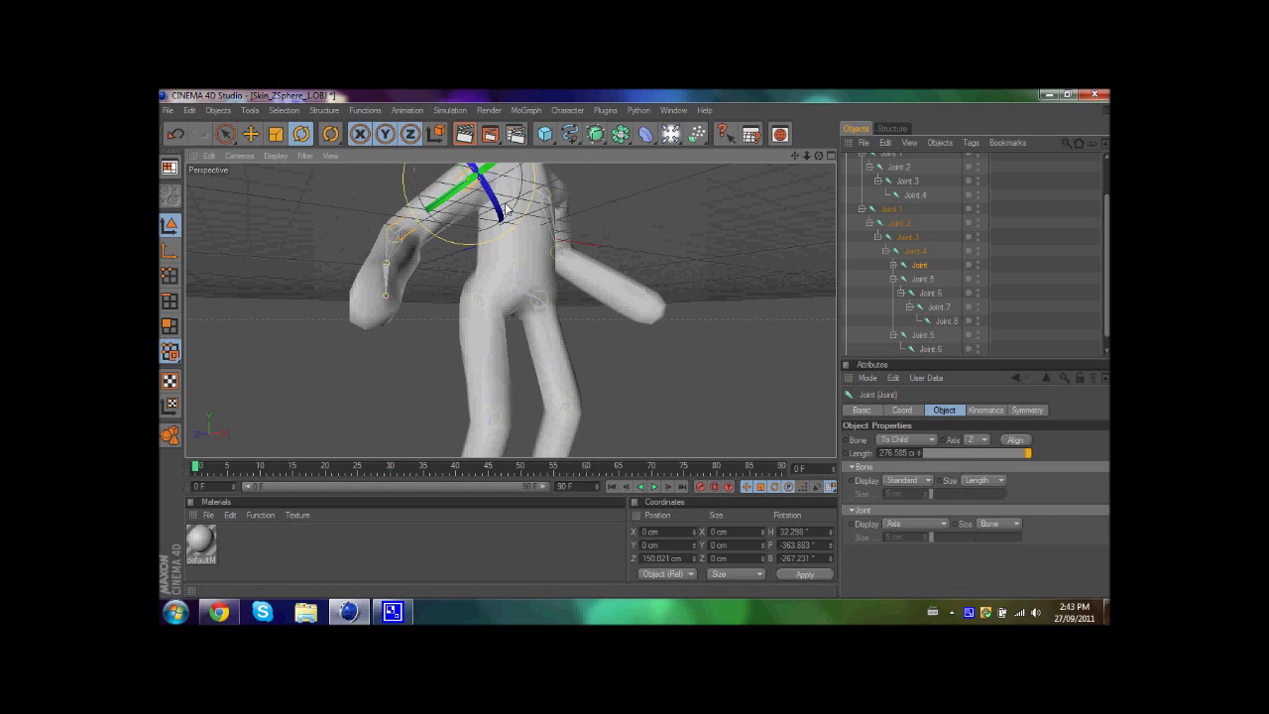
pyautogui.moveTo(501, 203); pyautogui.dragTo(463, 211)
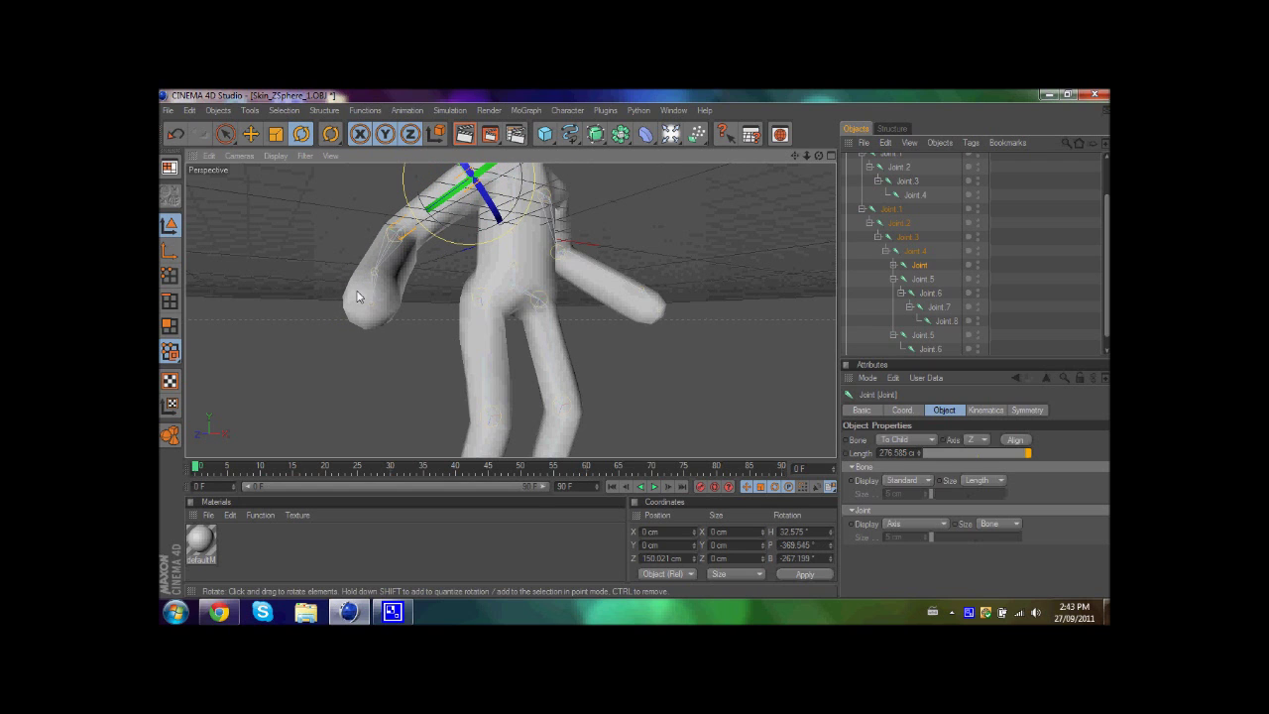
pyautogui.moveTo(369, 310); pyautogui.dragTo(370, 313)
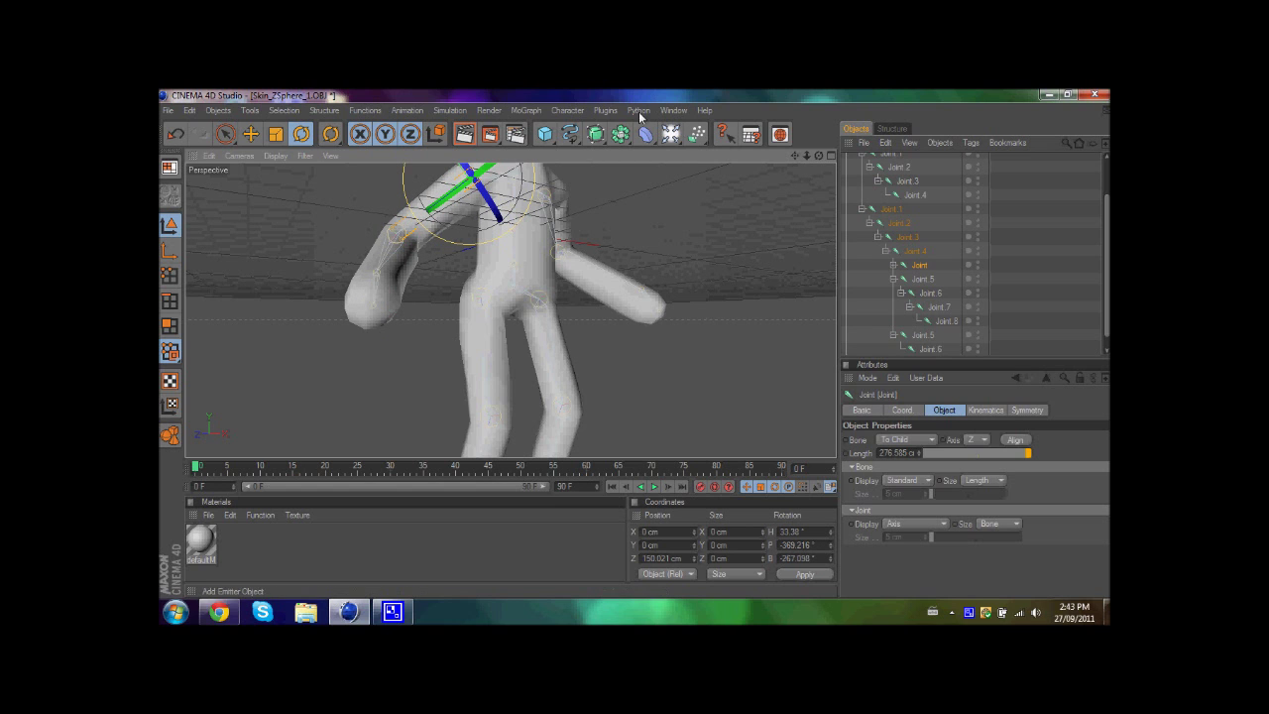
# Step: Expand the shoulder joint's arm chain and reposition its end joint, Joint.3, in the hand with the Move tool
pyautogui.click(251, 134)
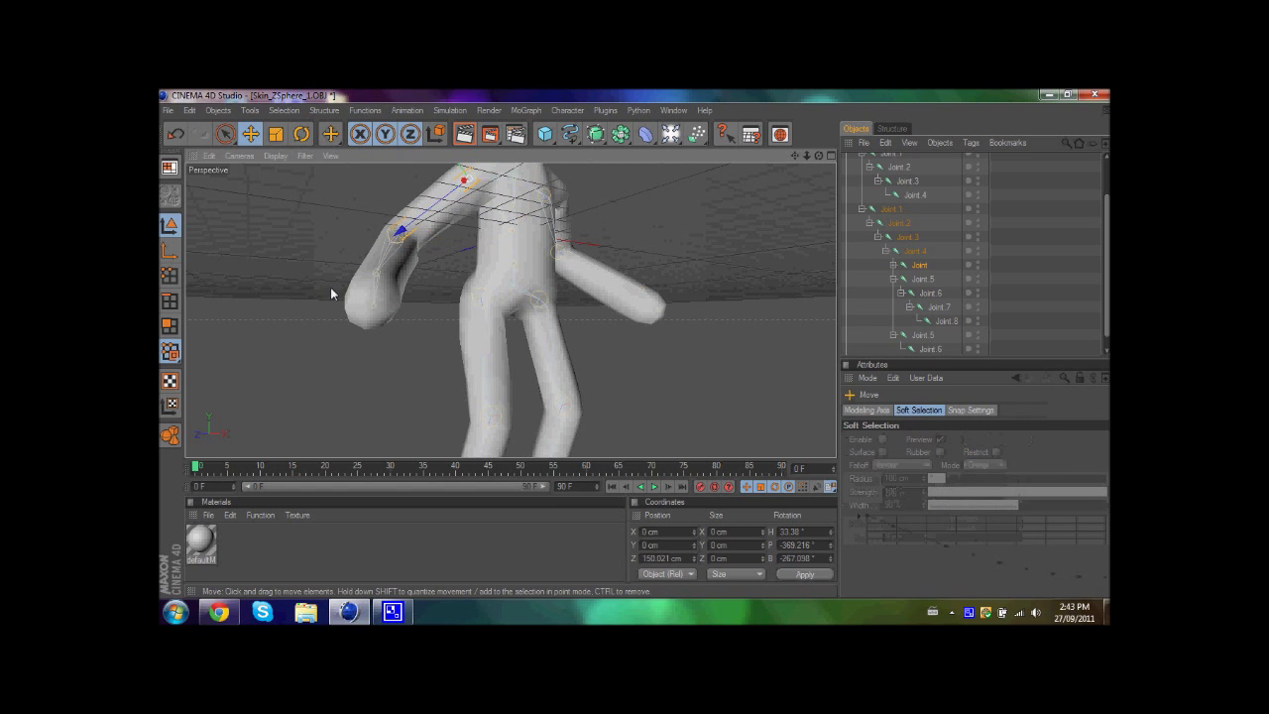
pyautogui.click(374, 313)
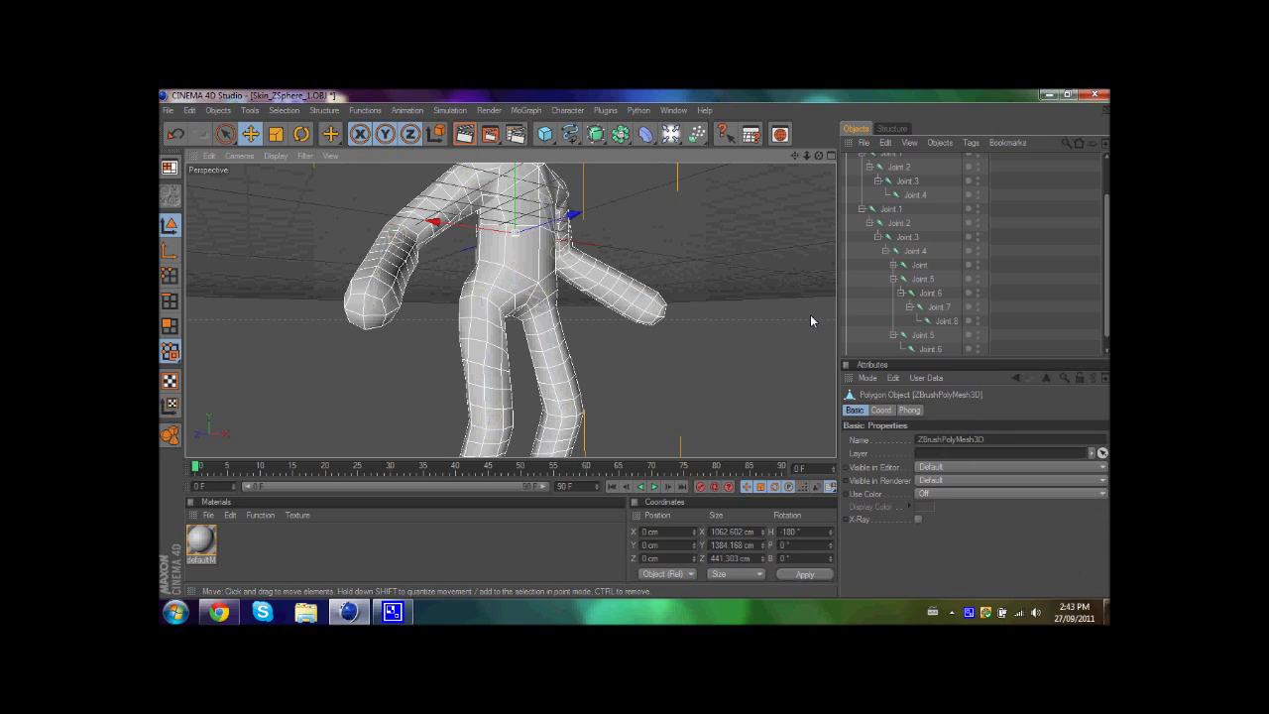
pyautogui.click(894, 266)
pyautogui.click(905, 293)
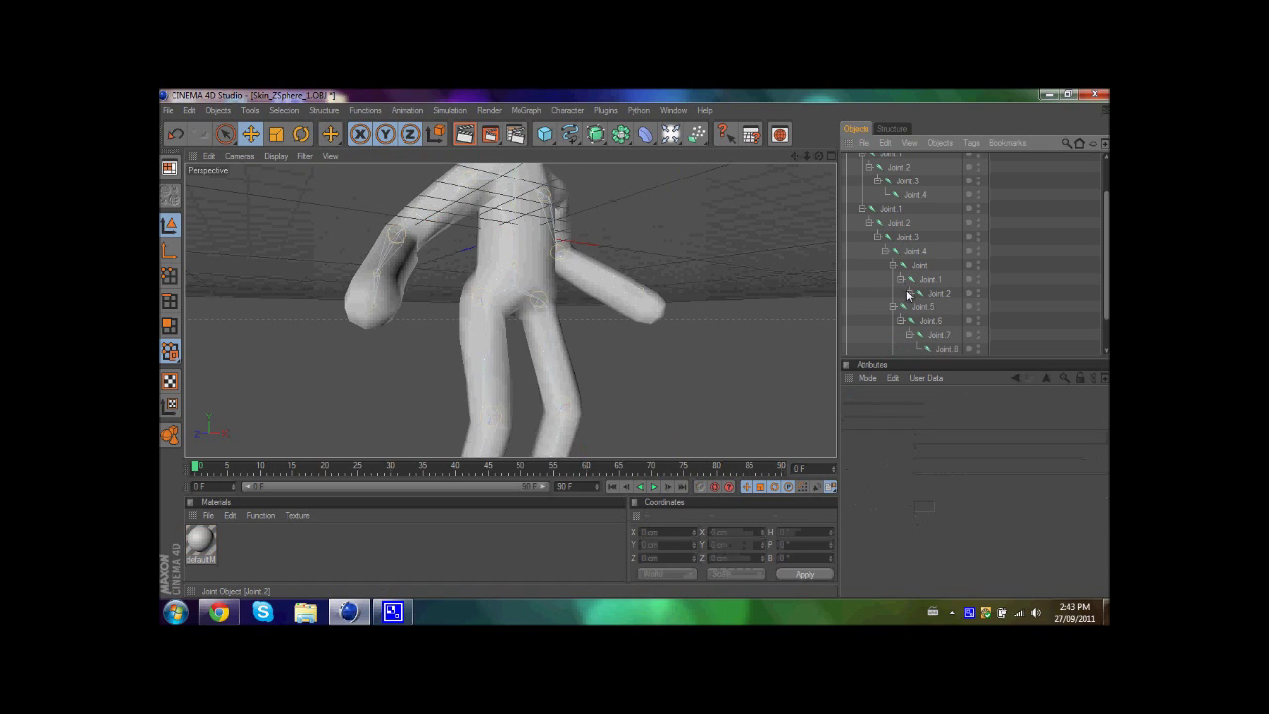
pyautogui.click(909, 293)
pyautogui.click(945, 307)
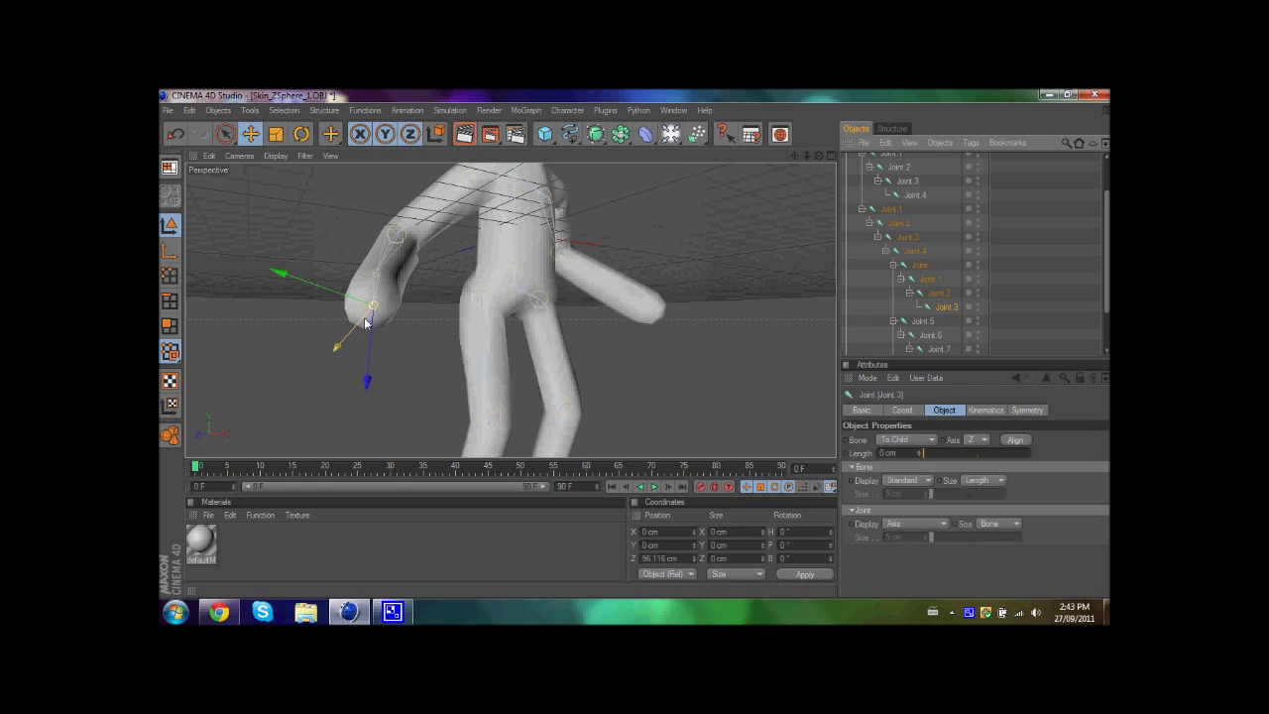
pyautogui.moveTo(372, 316); pyautogui.dragTo(415, 288)
pyautogui.moveTo(818, 156); pyautogui.dragTo(319, 271)
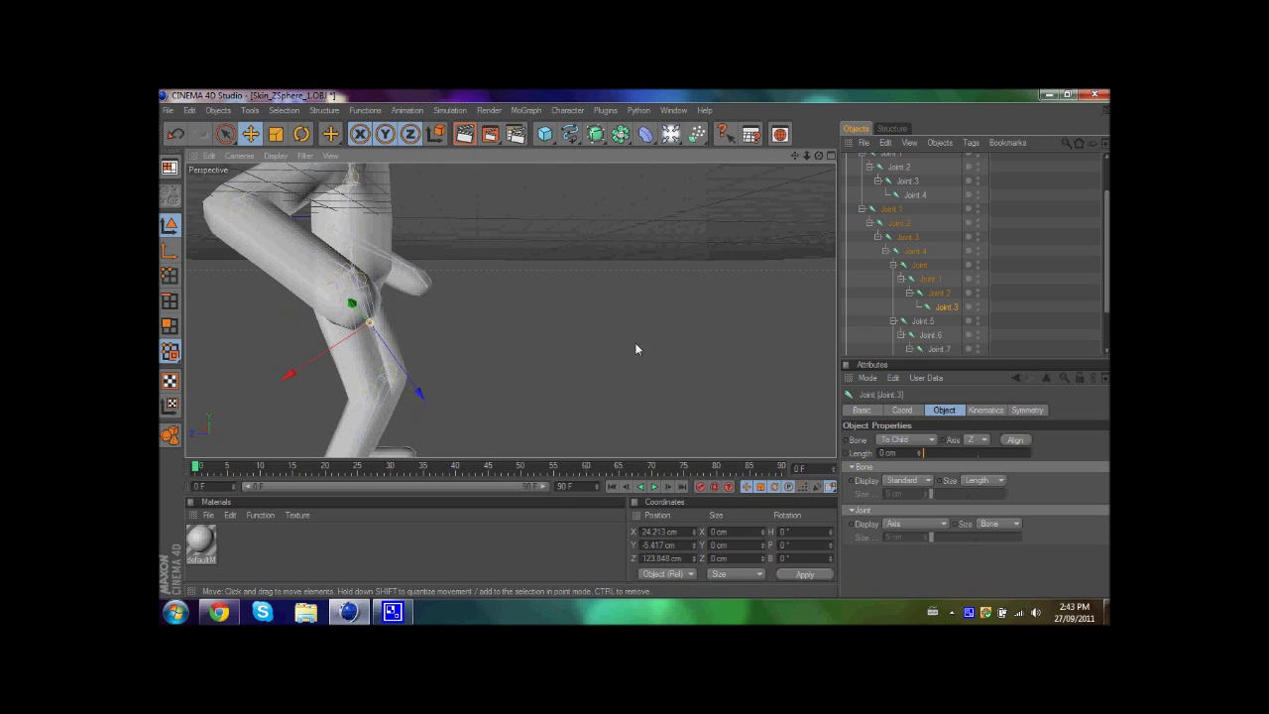
pyautogui.moveTo(635, 344)
pyautogui.mouseDown()
pyautogui.moveTo(344, 269)
pyautogui.moveTo(637, 345)
pyautogui.mouseUp()
# Step: Select the shoulder joint at the top of the arm chain and paint its weights along the arm with the Weight Tool
pyautogui.click(934, 297)
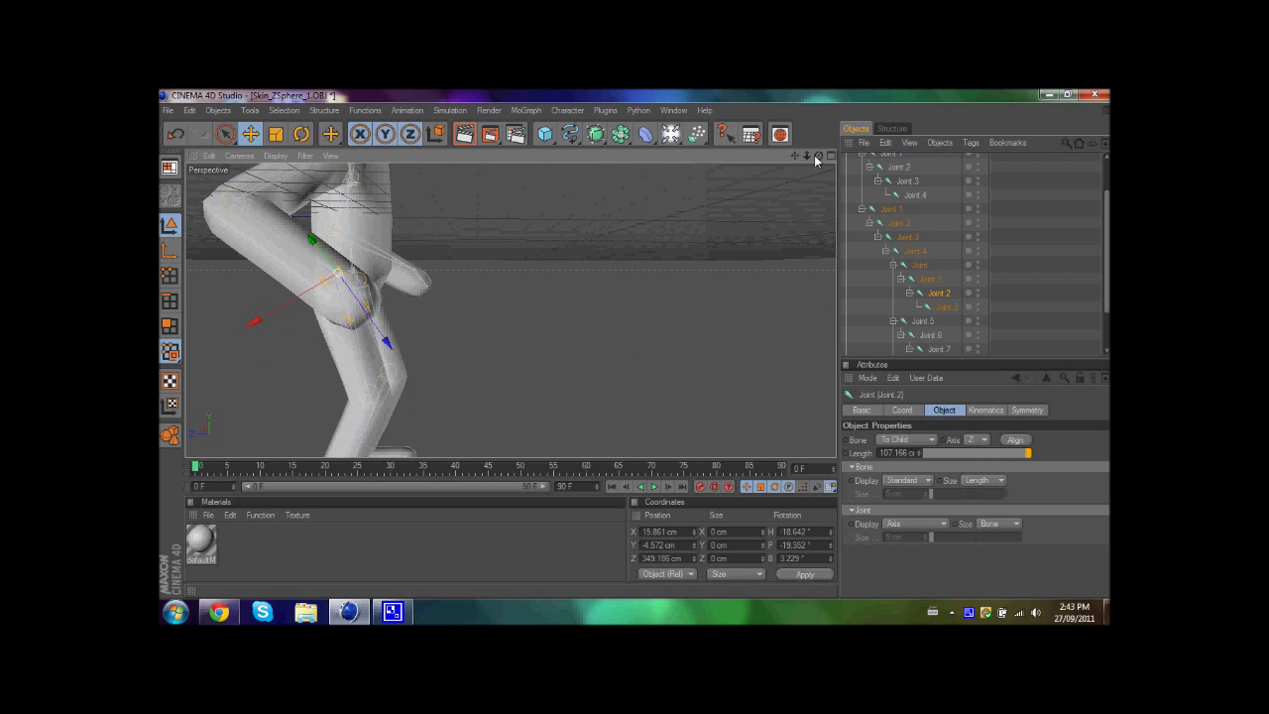
pyautogui.moveTo(817, 157); pyautogui.dragTo(636, 348)
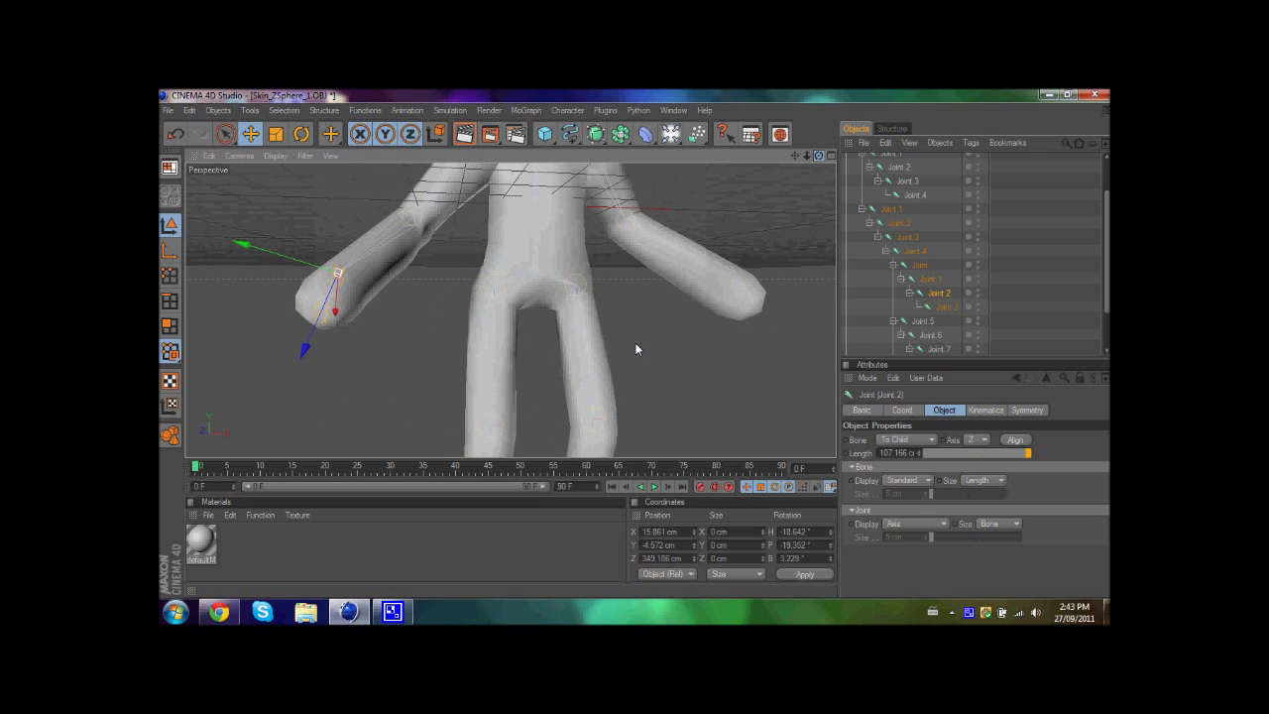
pyautogui.moveTo(808, 155); pyautogui.dragTo(638, 348)
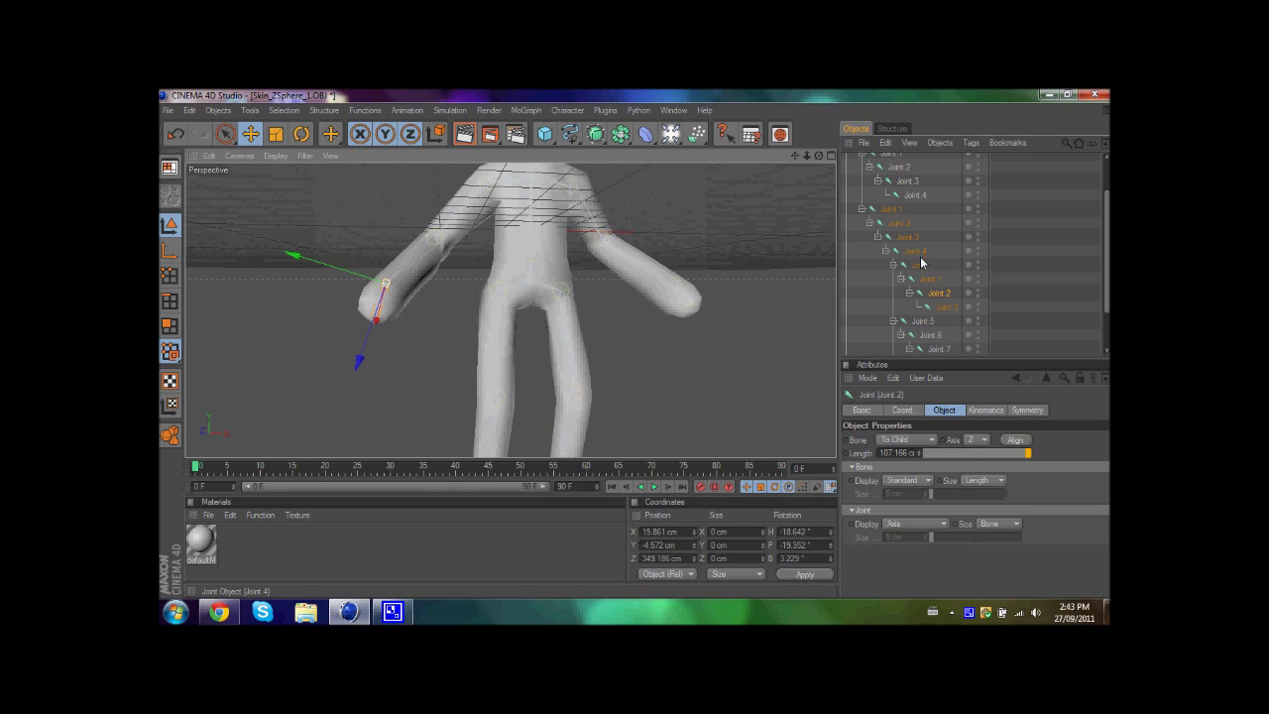
pyautogui.click(922, 263)
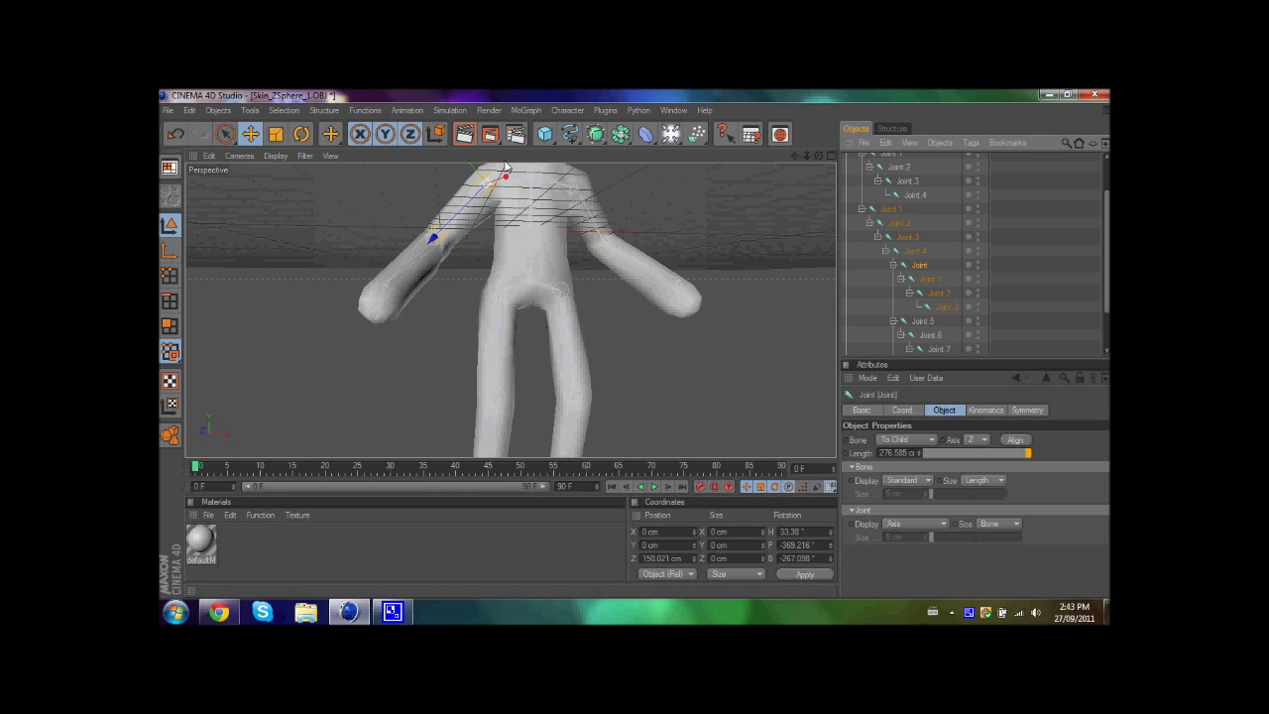
pyautogui.click(581, 111)
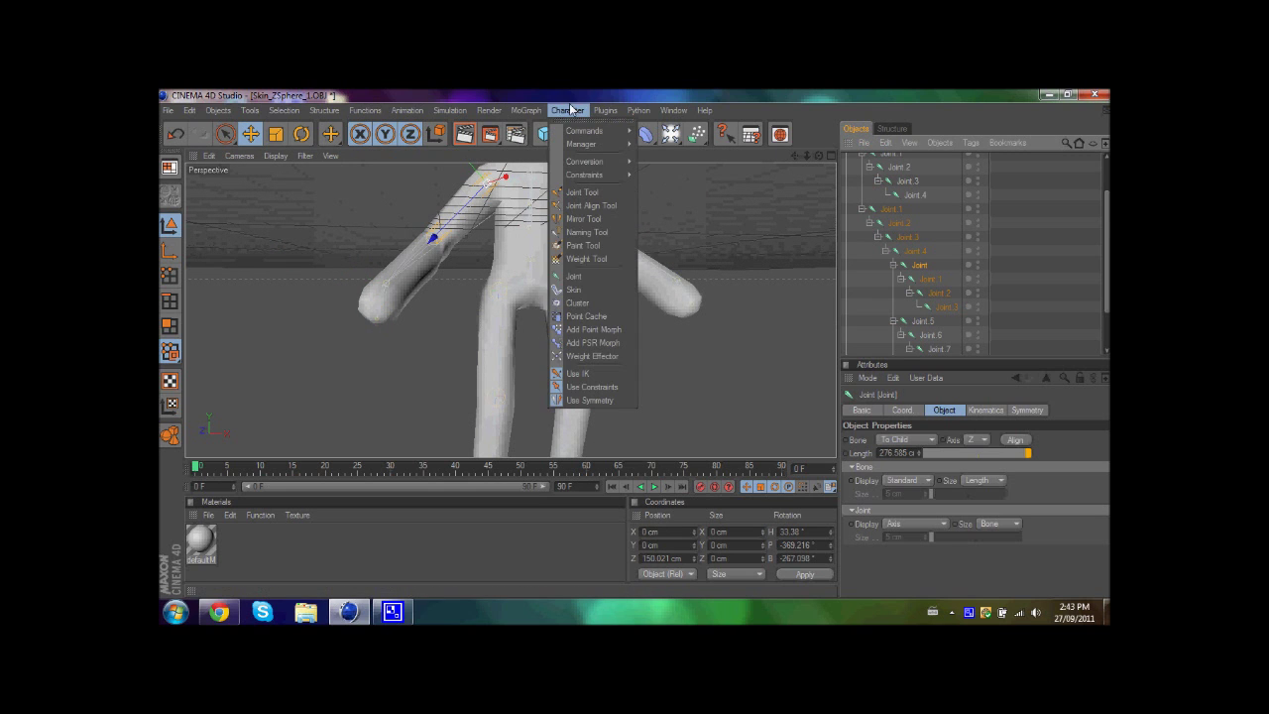
pyautogui.click(578, 260)
pyautogui.moveTo(365, 310)
pyautogui.mouseDown()
pyautogui.moveTo(420, 281)
pyautogui.moveTo(360, 286)
pyautogui.moveTo(453, 249)
pyautogui.mouseUp()
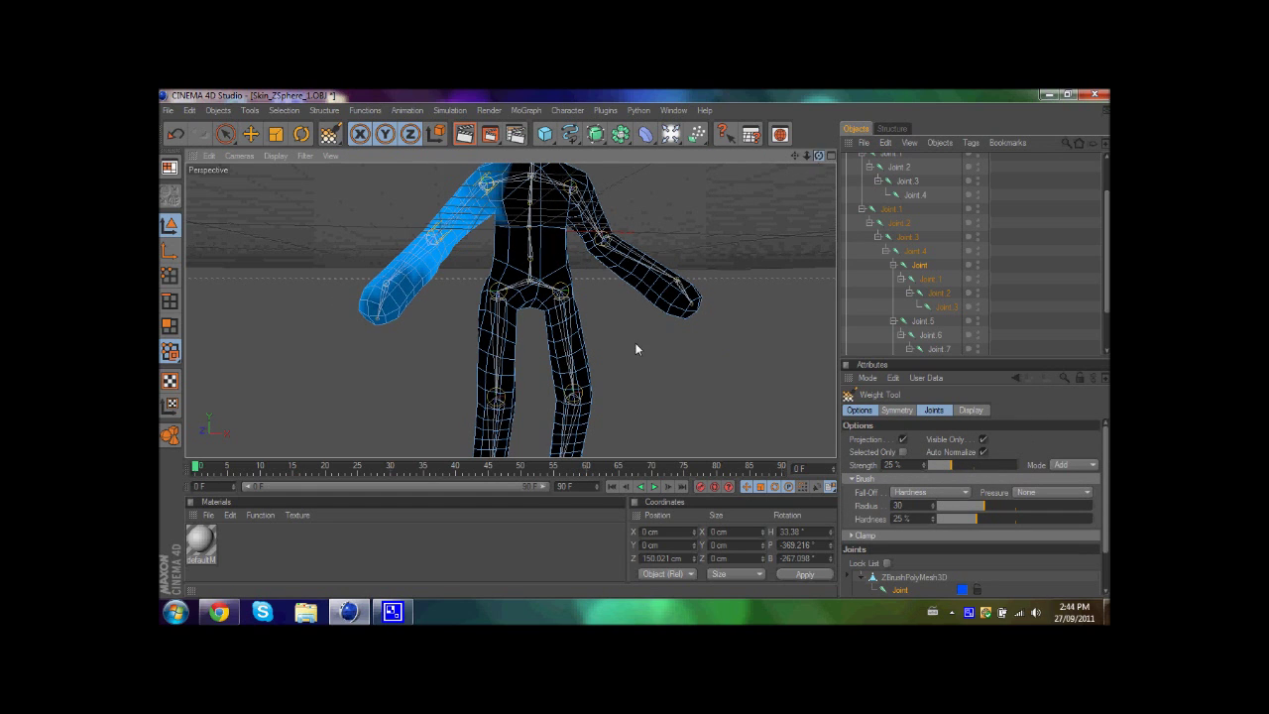
# Step: Paint more of the shoulder joint's weights across the side and front of the torso
pyautogui.moveTo(620, 346)
pyautogui.keyDown('alt'); pyautogui.mouseDown()
pyautogui.moveTo(476, 331)
pyautogui.moveTo(633, 361)
pyautogui.mouseUp(); pyautogui.keyUp('alt')
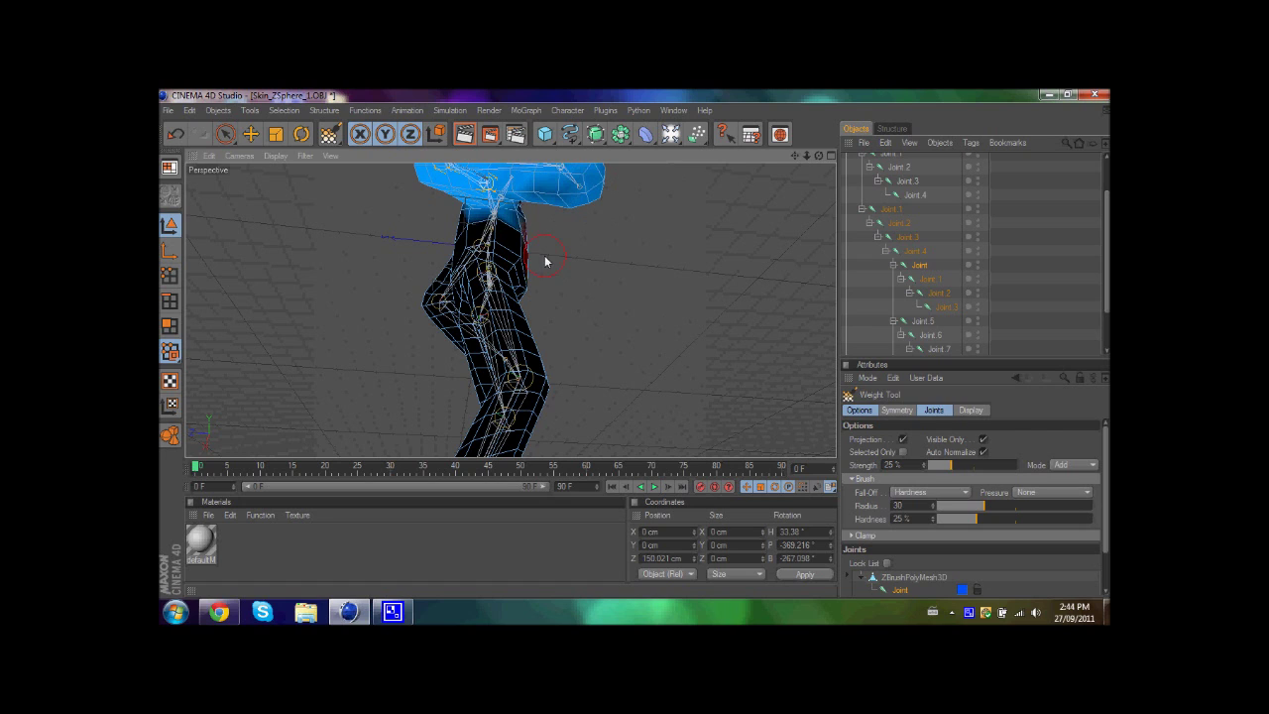
pyautogui.moveTo(546, 262); pyautogui.dragTo(482, 228)
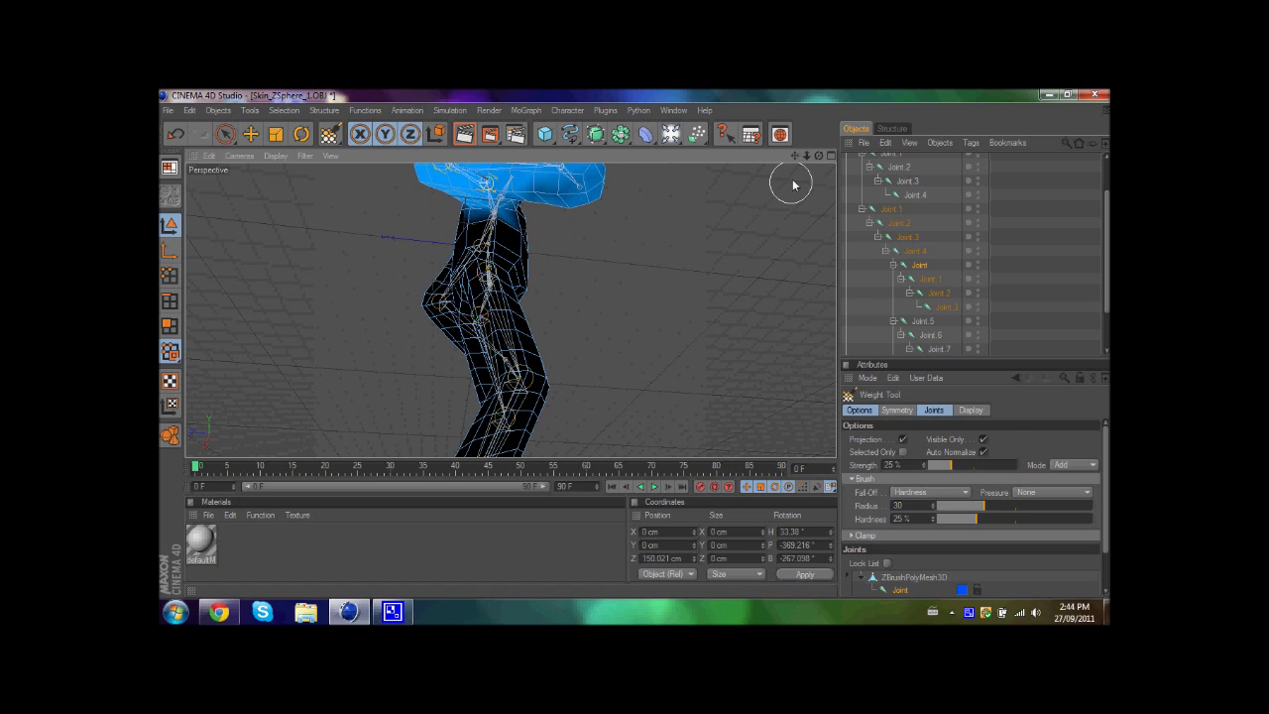
pyautogui.moveTo(818, 158); pyautogui.dragTo(635, 349)
pyautogui.moveTo(504, 199)
pyautogui.mouseDown()
pyautogui.moveTo(510, 221)
pyautogui.moveTo(488, 210)
pyautogui.moveTo(510, 213)
pyautogui.moveTo(503, 289)
pyautogui.moveTo(612, 257)
pyautogui.mouseUp()
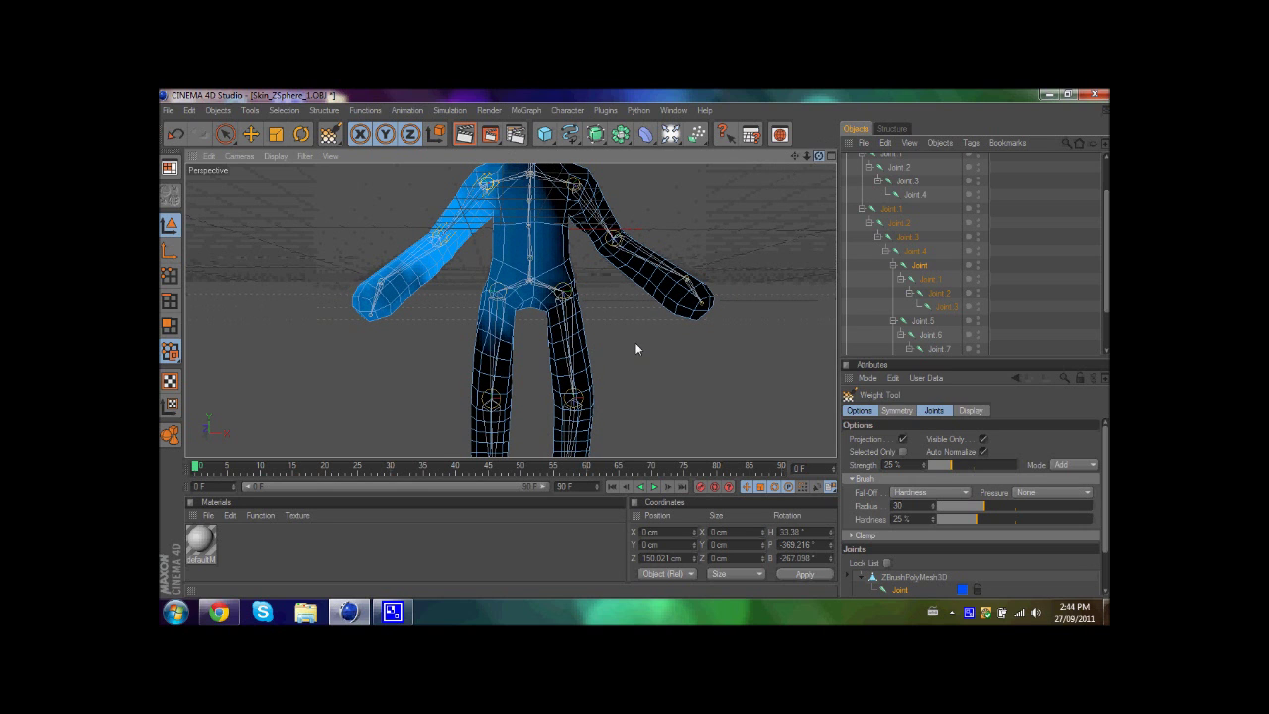
# Step: Test the painted weights by rotating the shoulder joint with the Rotate tool, and undo the rotation
pyautogui.click(300, 134)
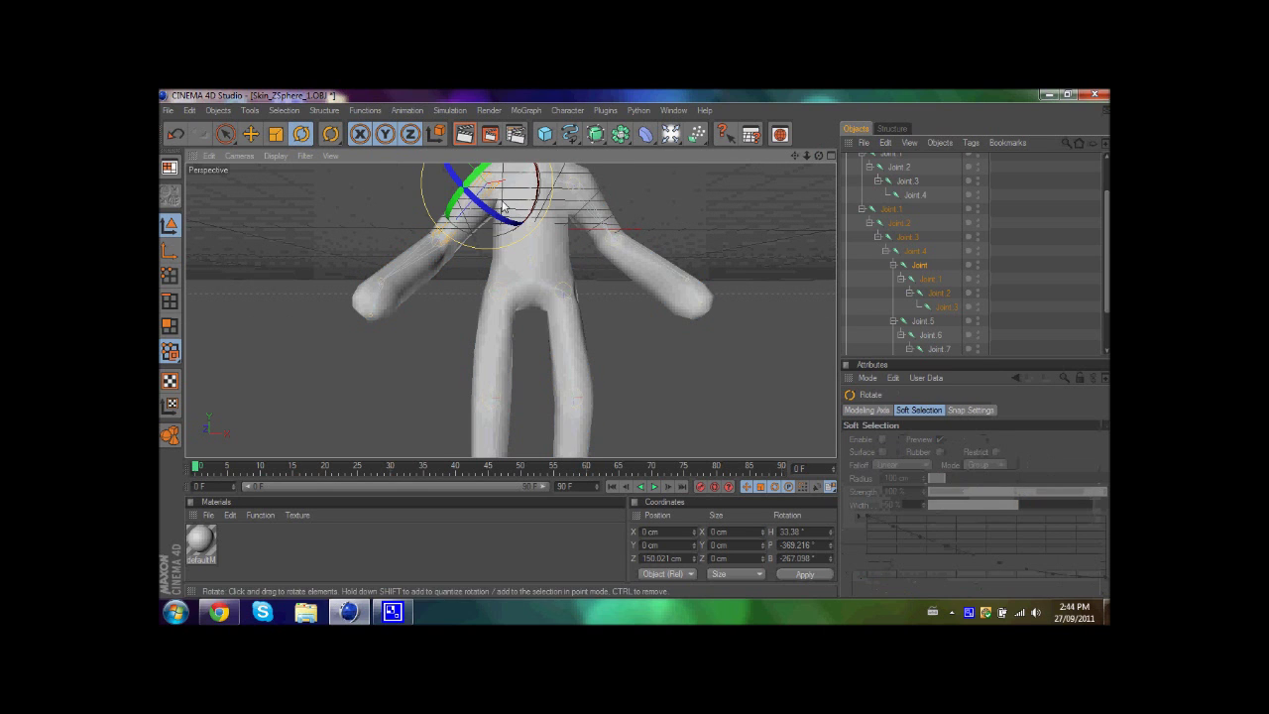
pyautogui.moveTo(491, 217); pyautogui.dragTo(470, 236)
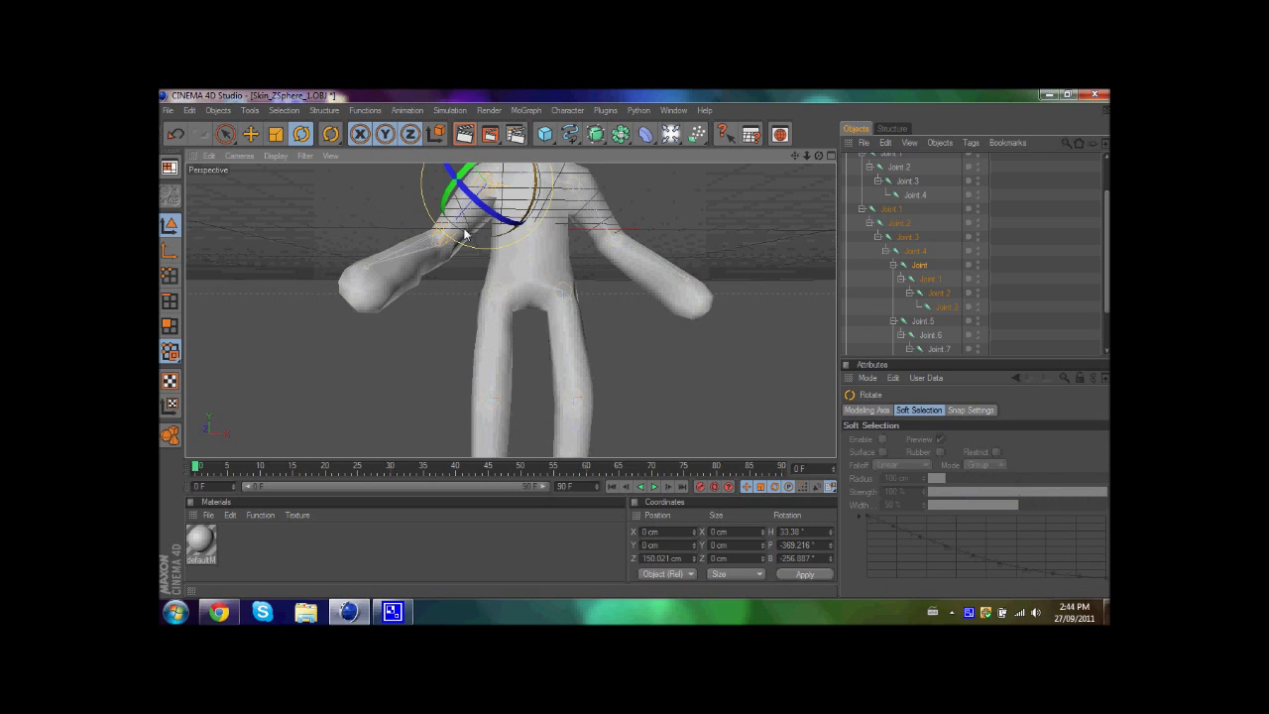
pyautogui.hotkey('ctrl', 'z')
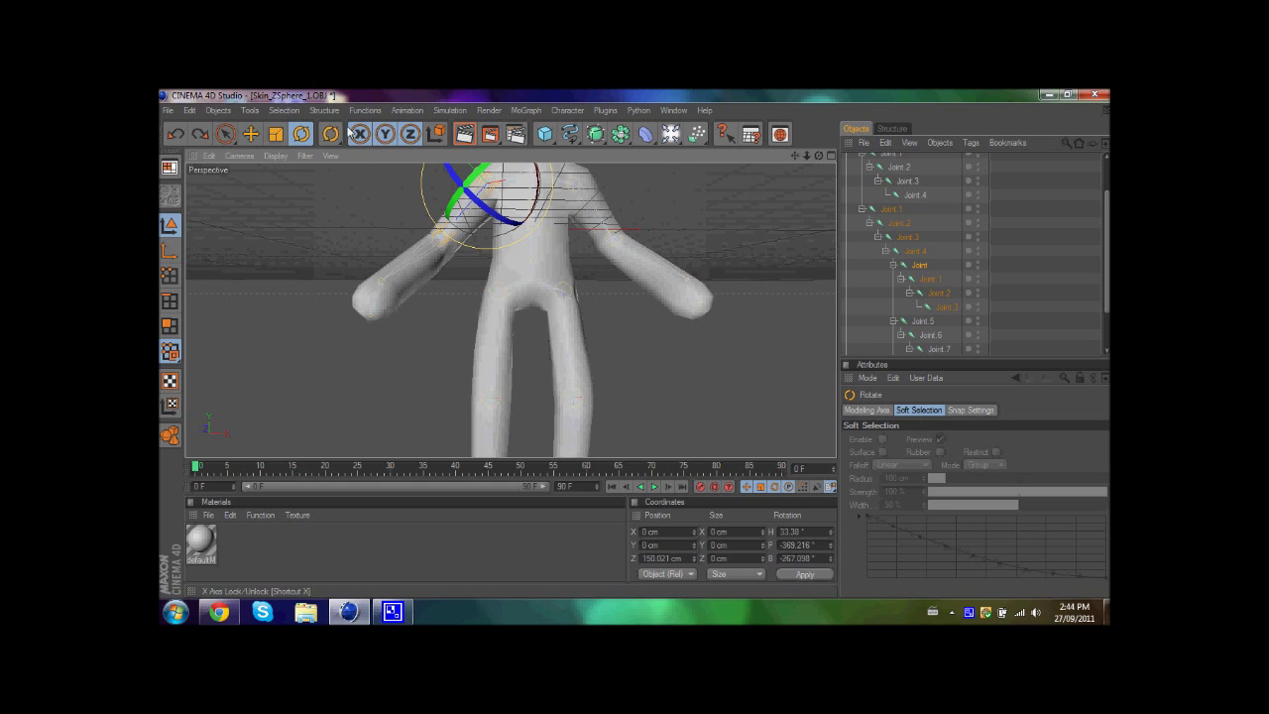
# Step: Correct the shoulder joint's weights on the hand and lower torso with the Weight Tool, and review the whole figure
pyautogui.moveTo(328, 134); pyautogui.dragTo(376, 175)
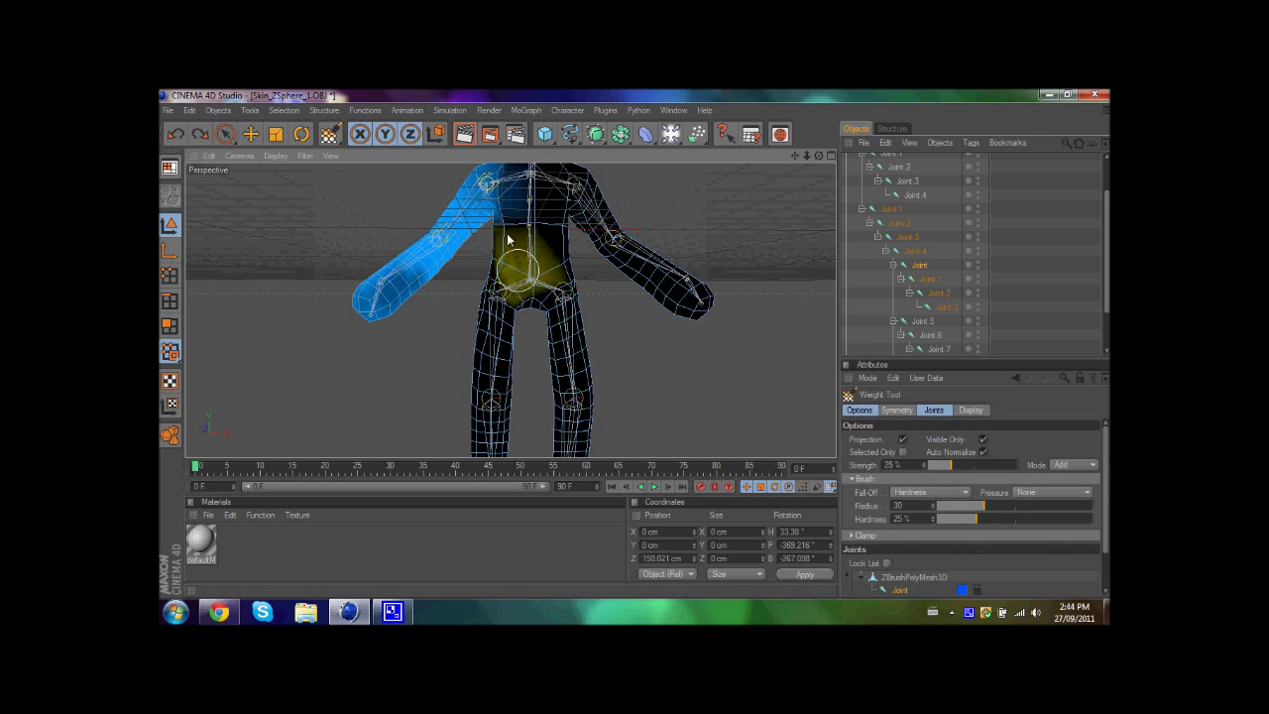
pyautogui.moveTo(384, 287)
pyautogui.mouseDown()
pyautogui.moveTo(341, 286)
pyautogui.moveTo(445, 296)
pyautogui.mouseUp()
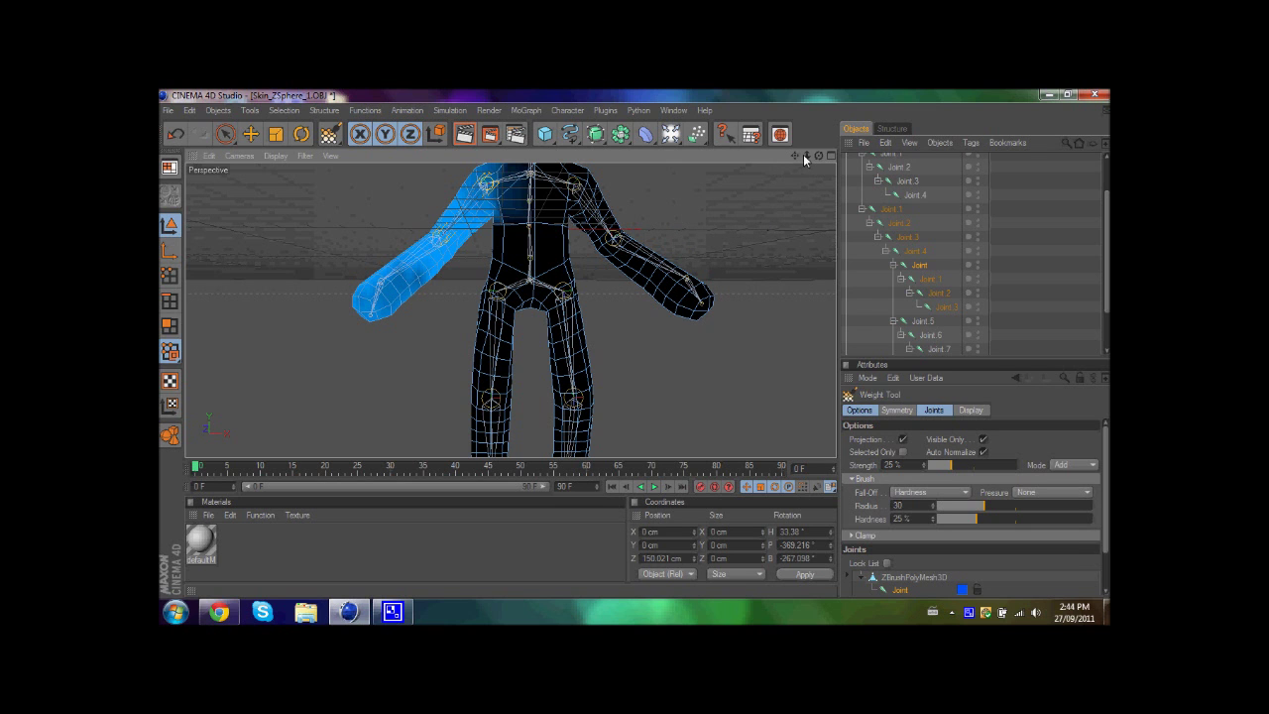
pyautogui.moveTo(805, 156); pyautogui.dragTo(635, 342)
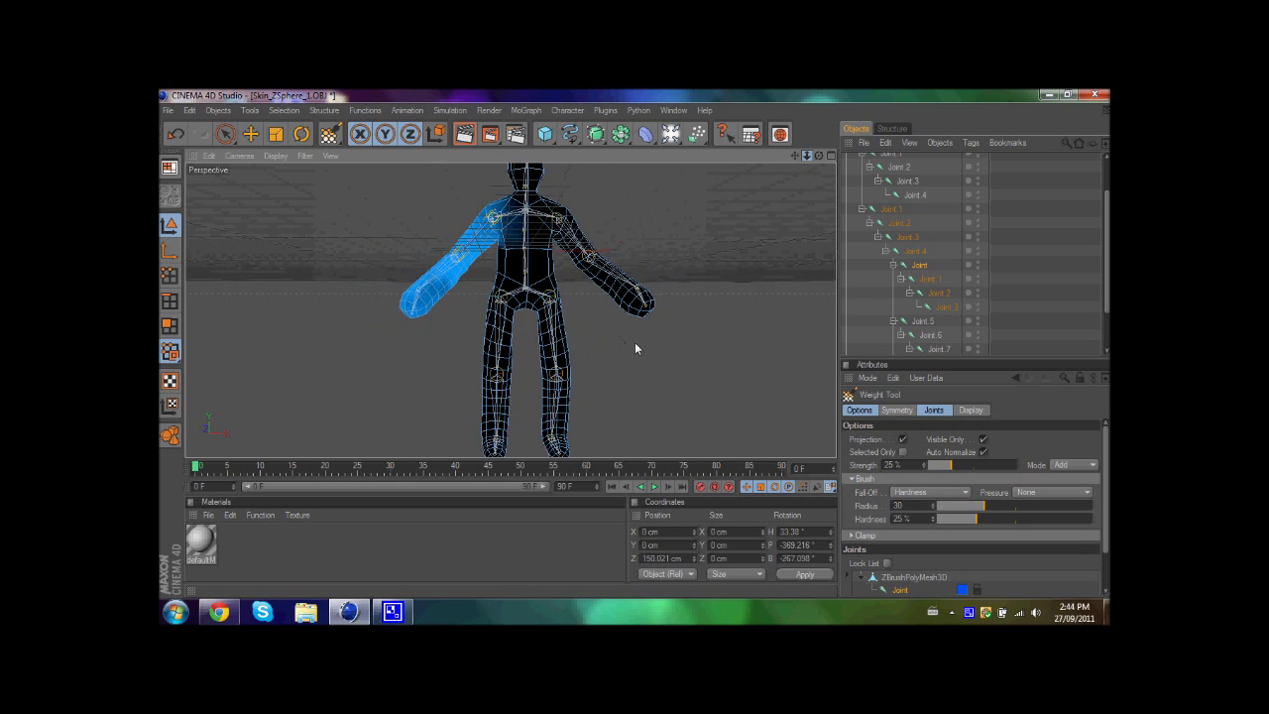
pyautogui.rightClick(805, 156)
pyautogui.click(586, 102)
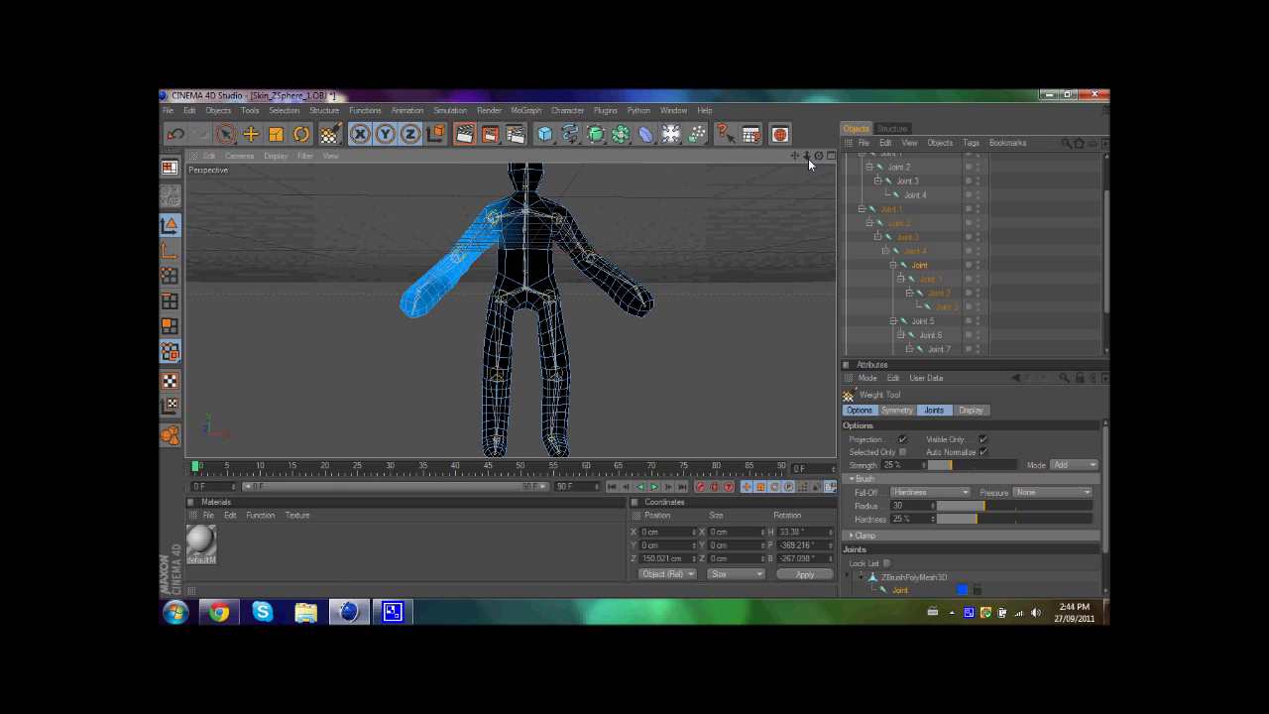
pyautogui.moveTo(806, 155); pyautogui.dragTo(634, 342)
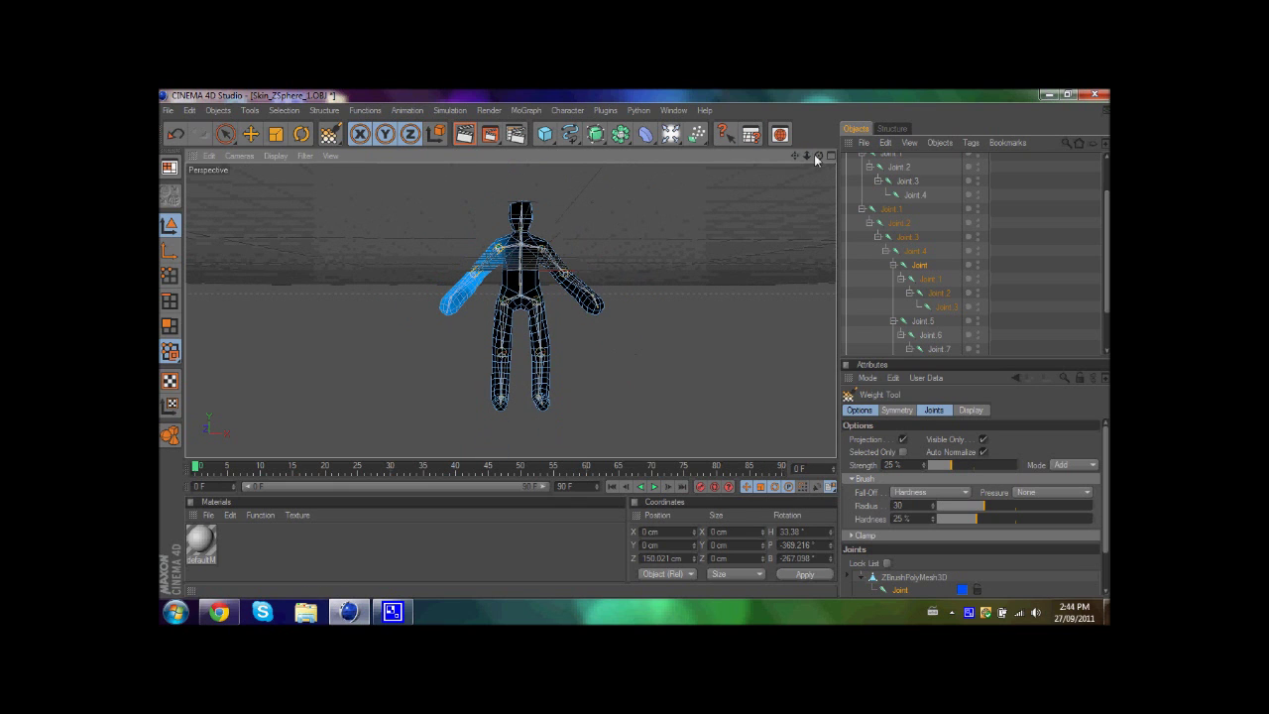
pyautogui.moveTo(793, 156); pyautogui.dragTo(634, 342)
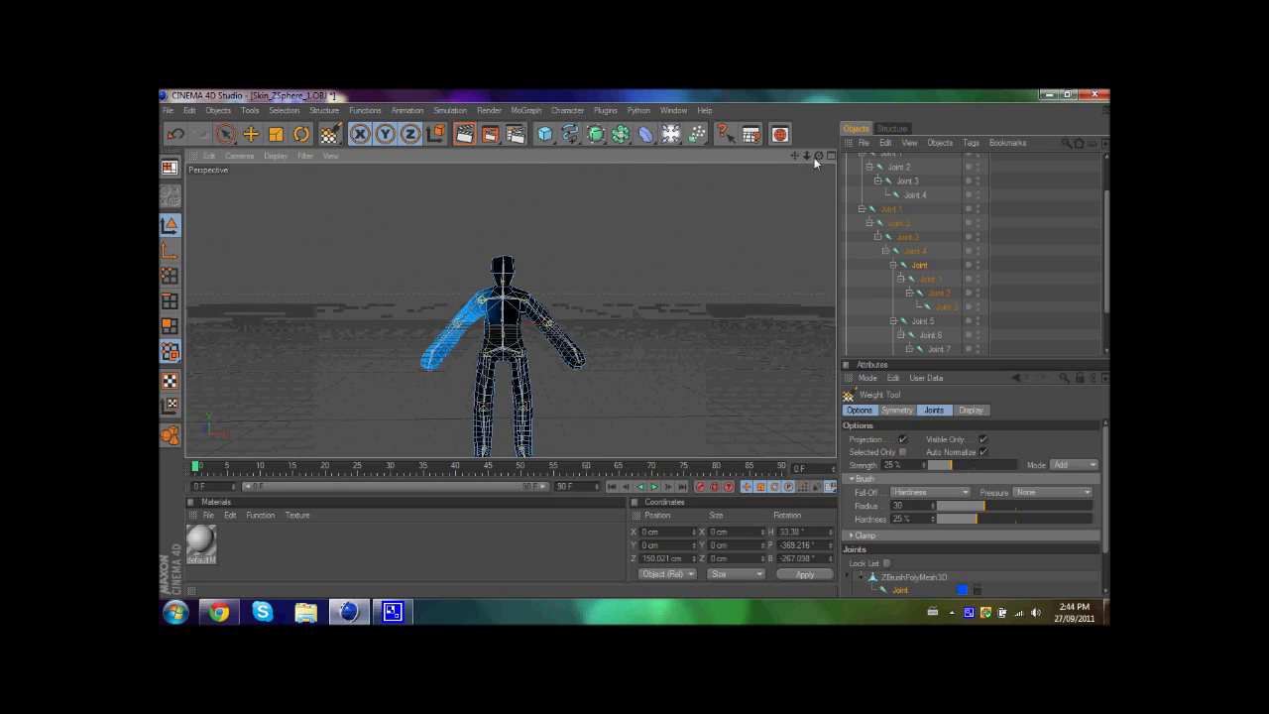
# Step: Collapse the Root hierarchy and raise Root and ZBrushPolyMesh3D together to about Y 843.5 cm so the feet stand on the grid
pyautogui.scroll(2, 1101, 185)
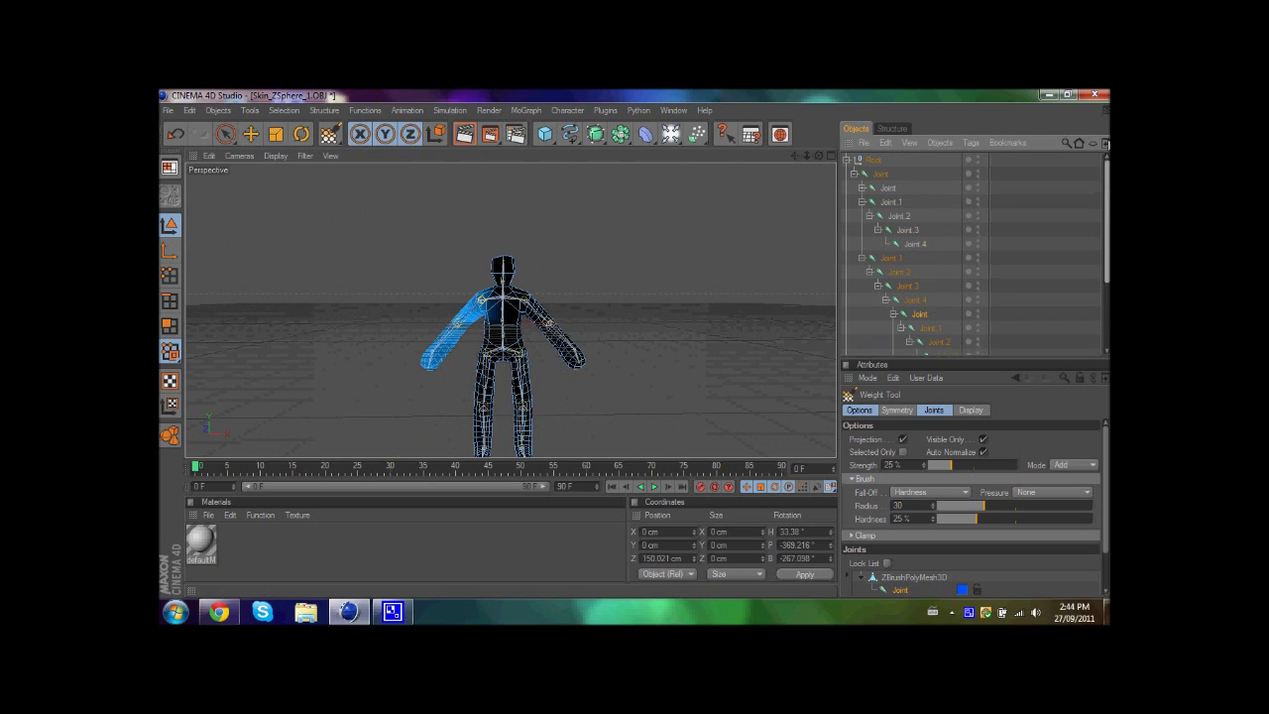
pyautogui.click(845, 159)
pyautogui.click(881, 174)
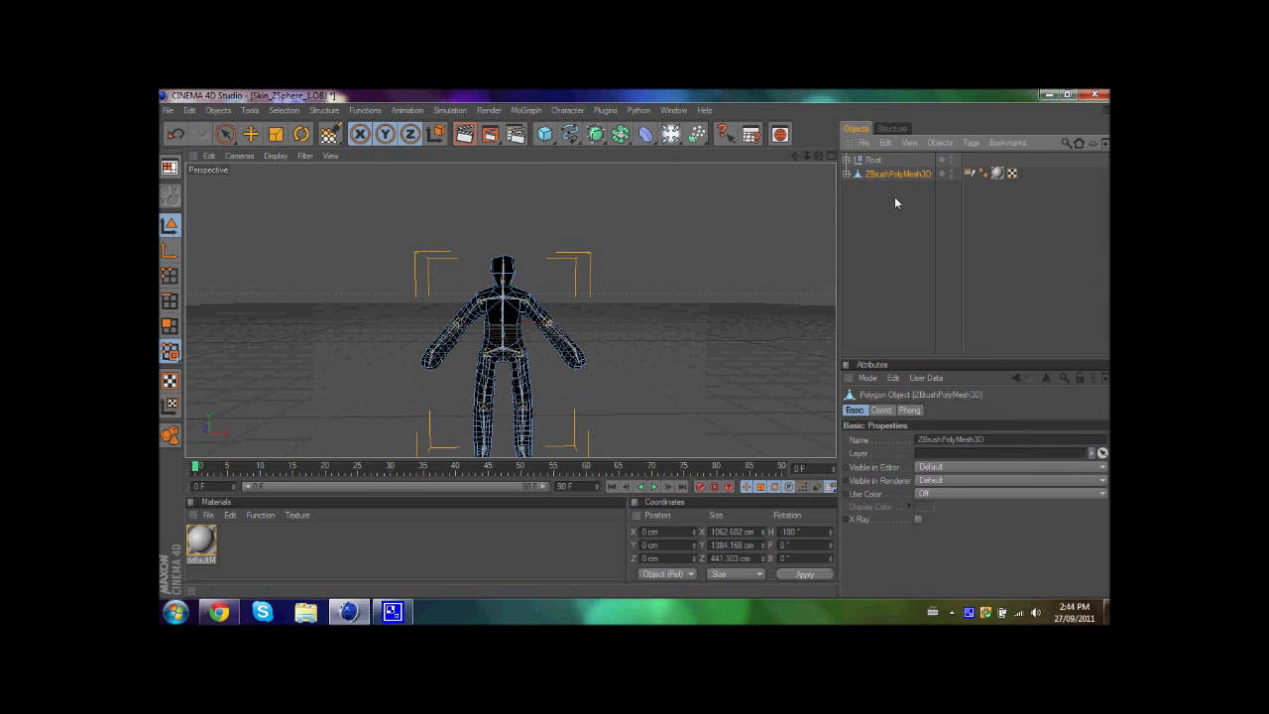
pyautogui.moveTo(897, 207); pyautogui.dragTo(873, 154)
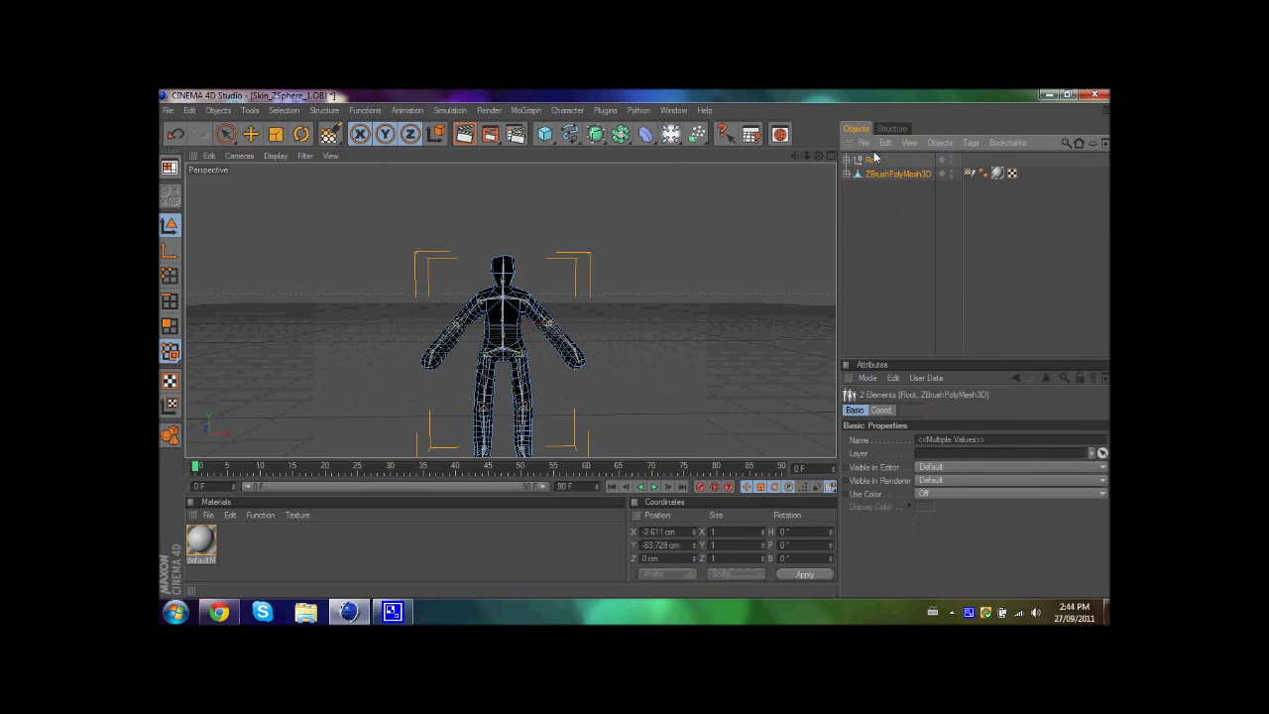
pyautogui.click(252, 132)
pyautogui.moveTo(503, 254); pyautogui.dragTo(503, 175)
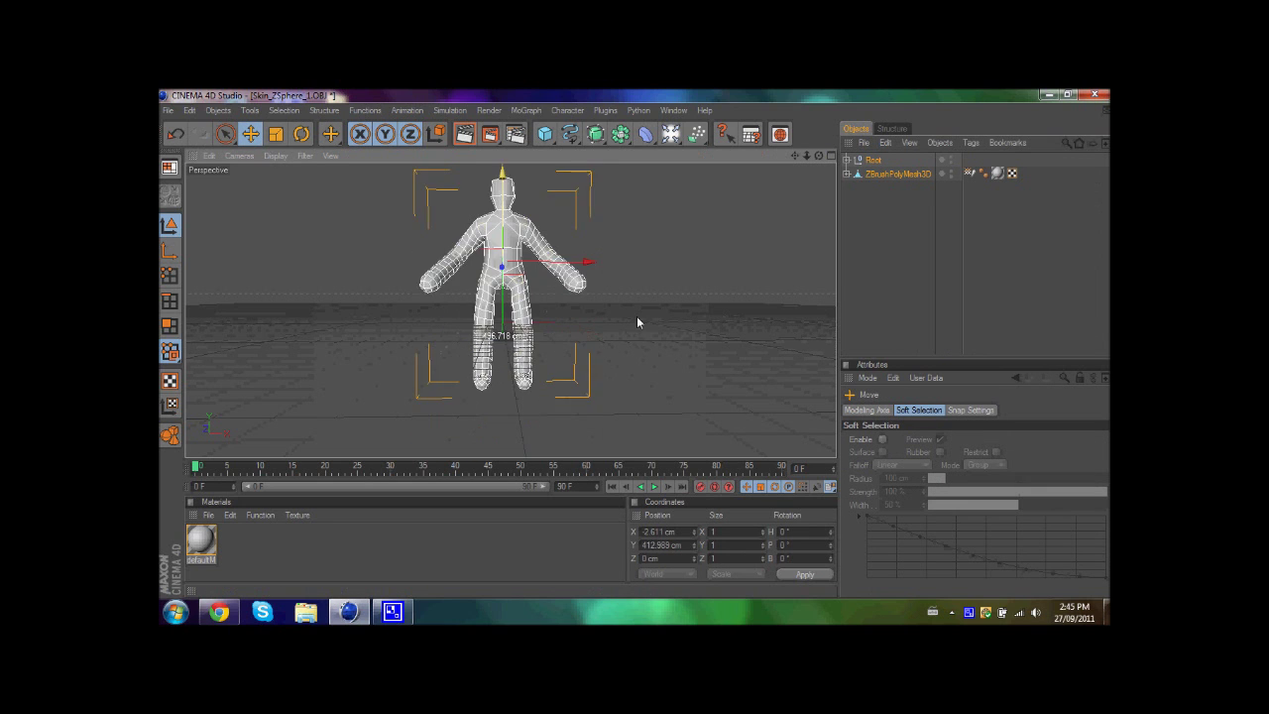
pyautogui.moveTo(637, 317); pyautogui.dragTo(636, 342)
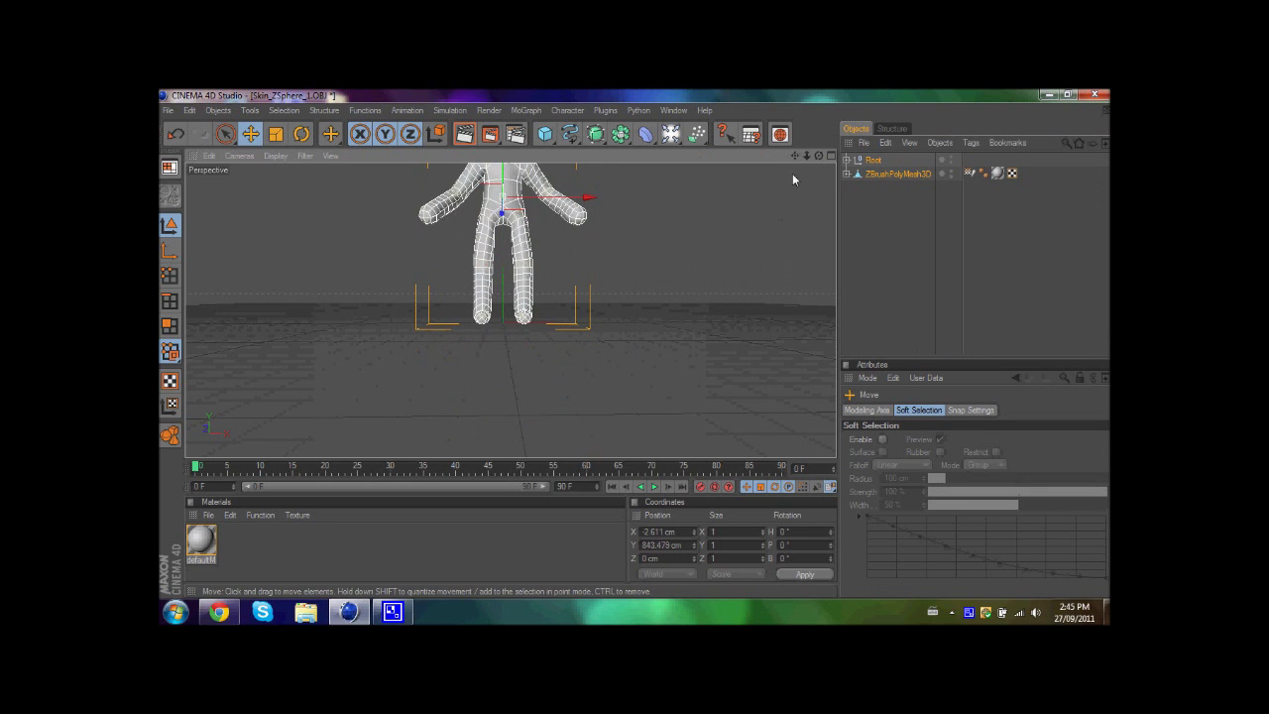
pyautogui.moveTo(792, 160); pyautogui.dragTo(607, 362)
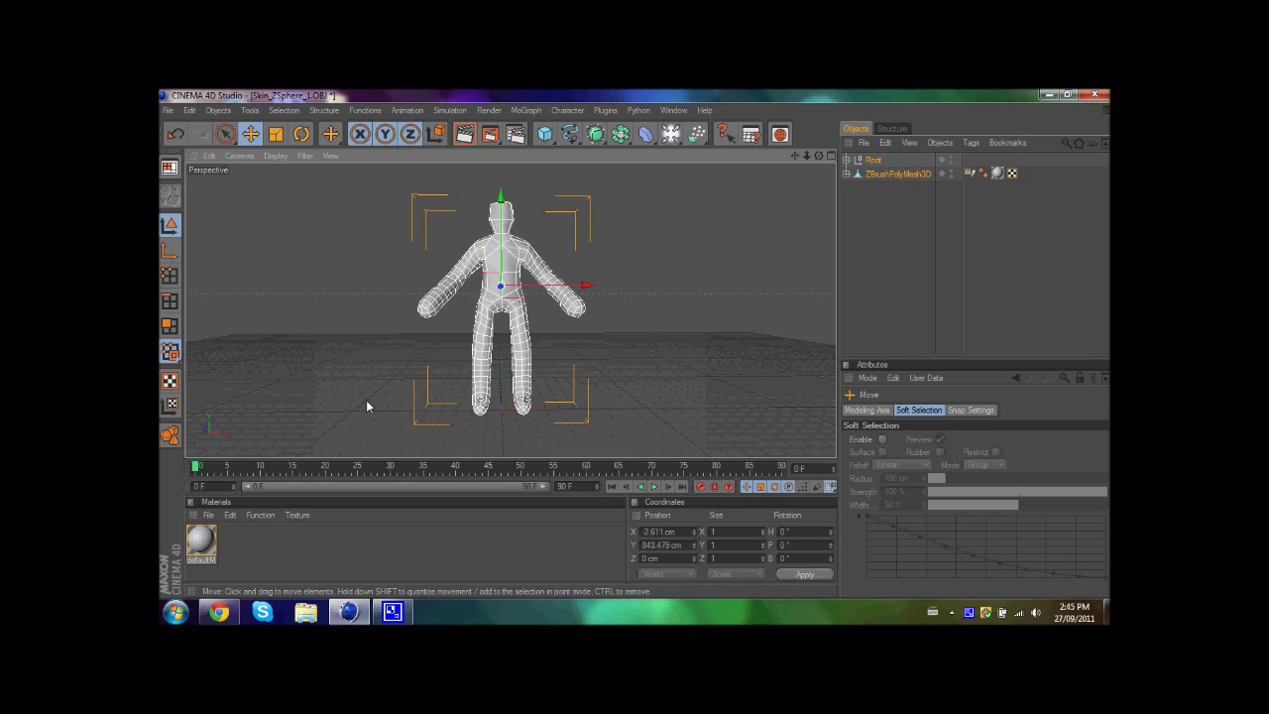
pyautogui.rightClick(970, 613)
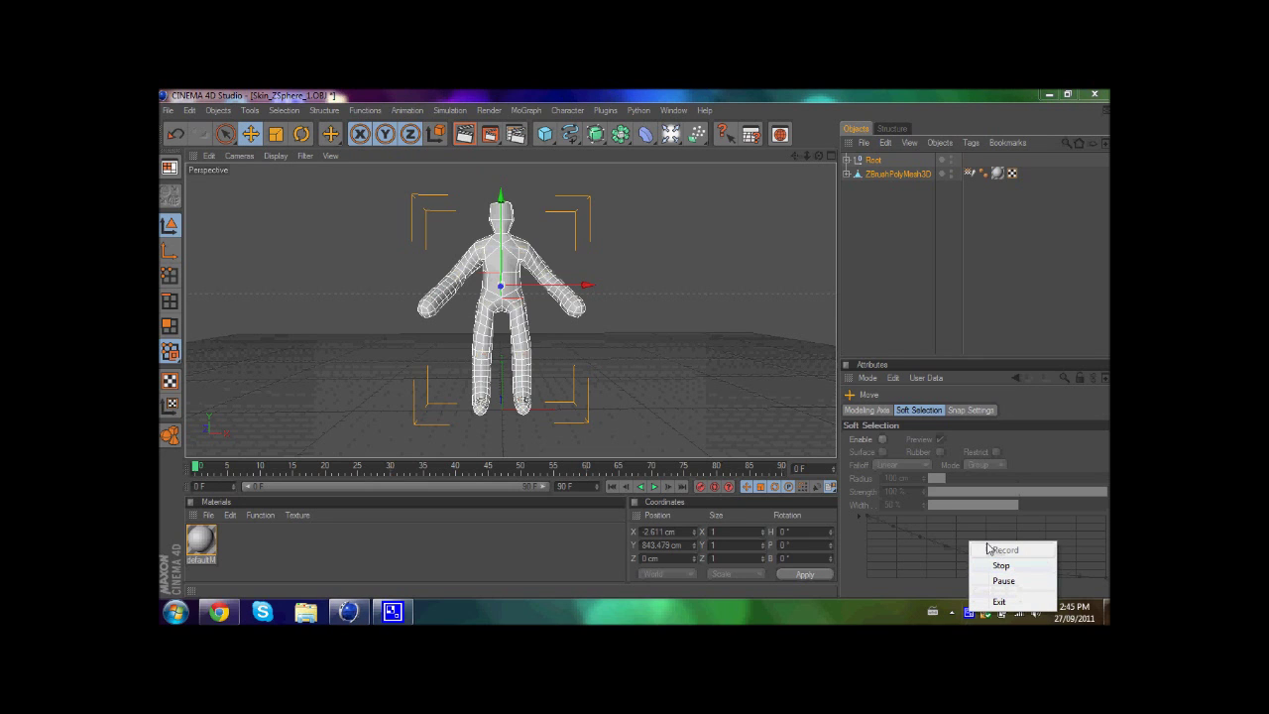